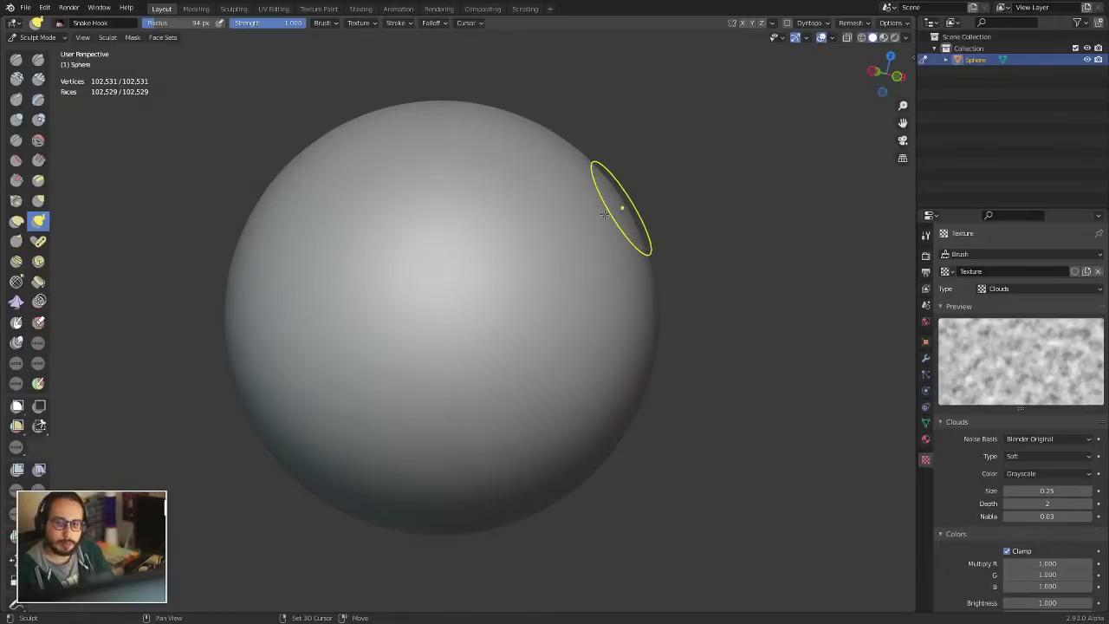
Step: Expand a mask across the sphere with an increased loop count and stronger texture distortion to form irregular bands
key(shift+a)
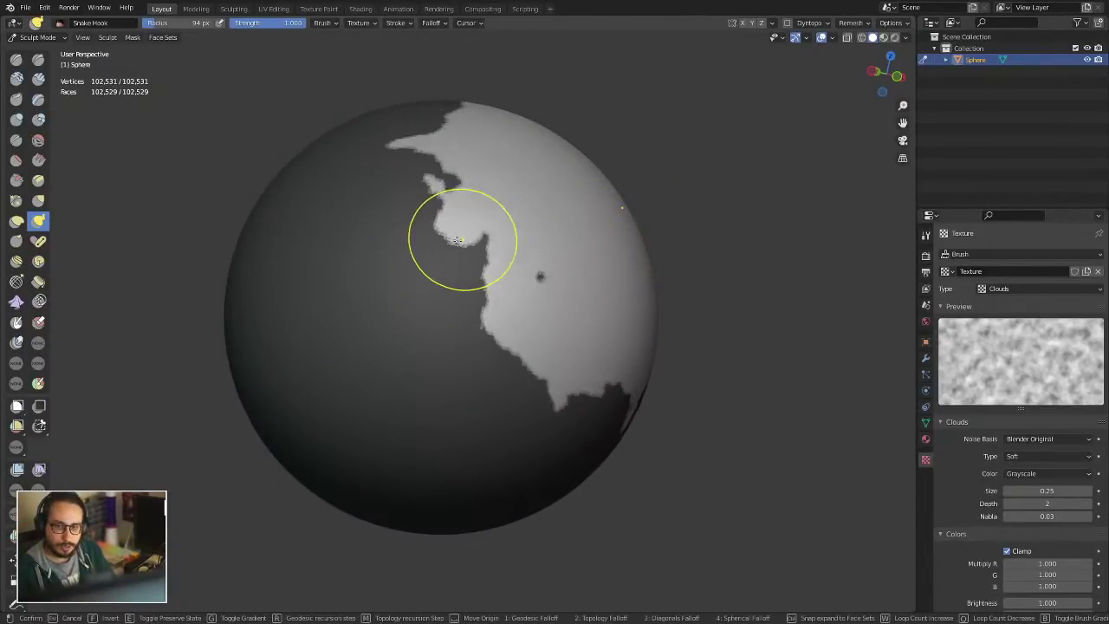
key(w)
key(w)
key(w)
key(w)
key(w)
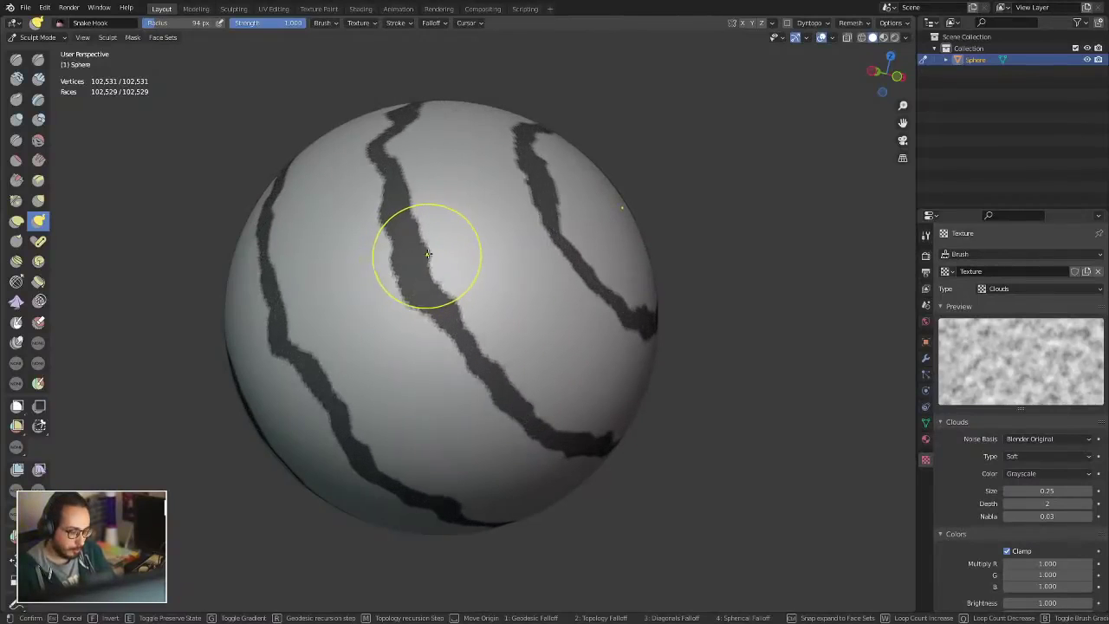
key(y)
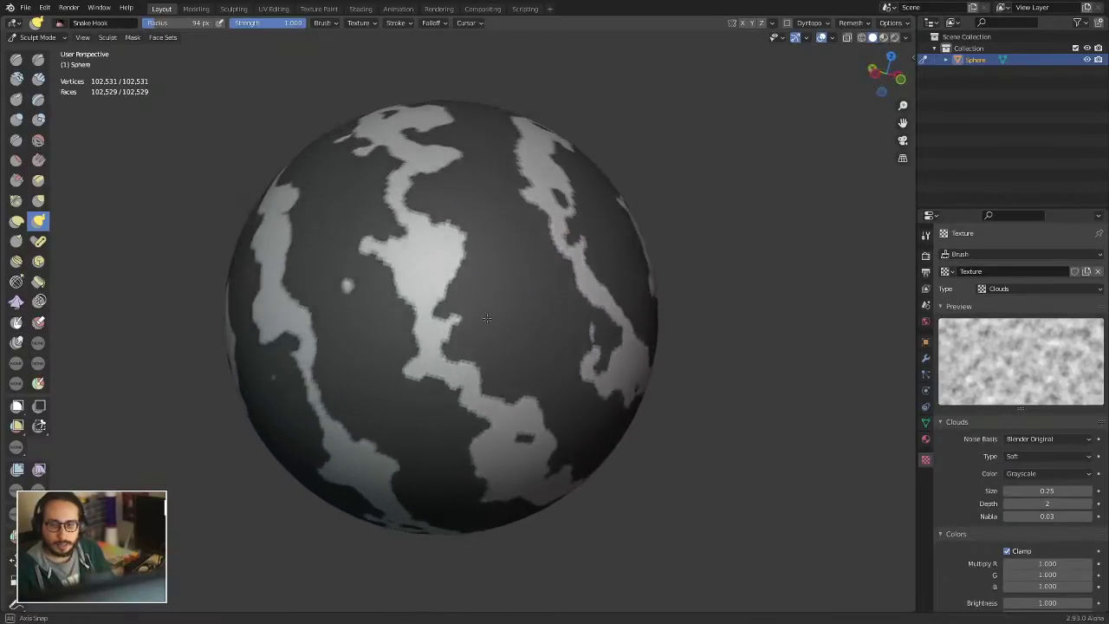
click(453, 278)
Step: Expand a second mask from the sphere's upper edge with many distorted loops, a gradient falloff and the previous mask preserved
middle_drag(453, 277, 338, 132)
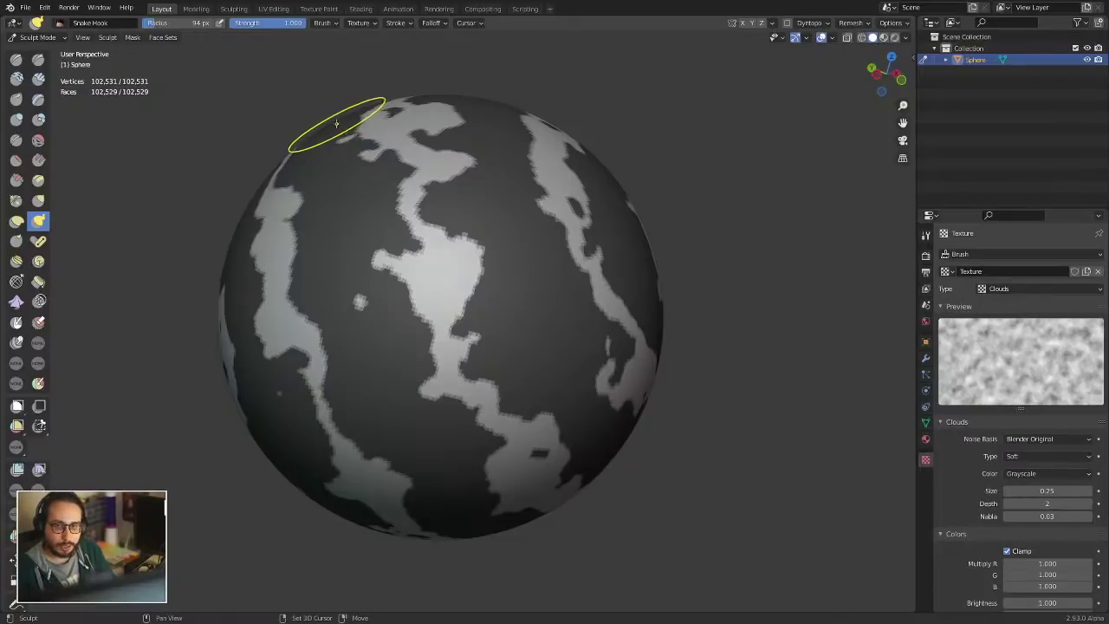
key(shift+a)
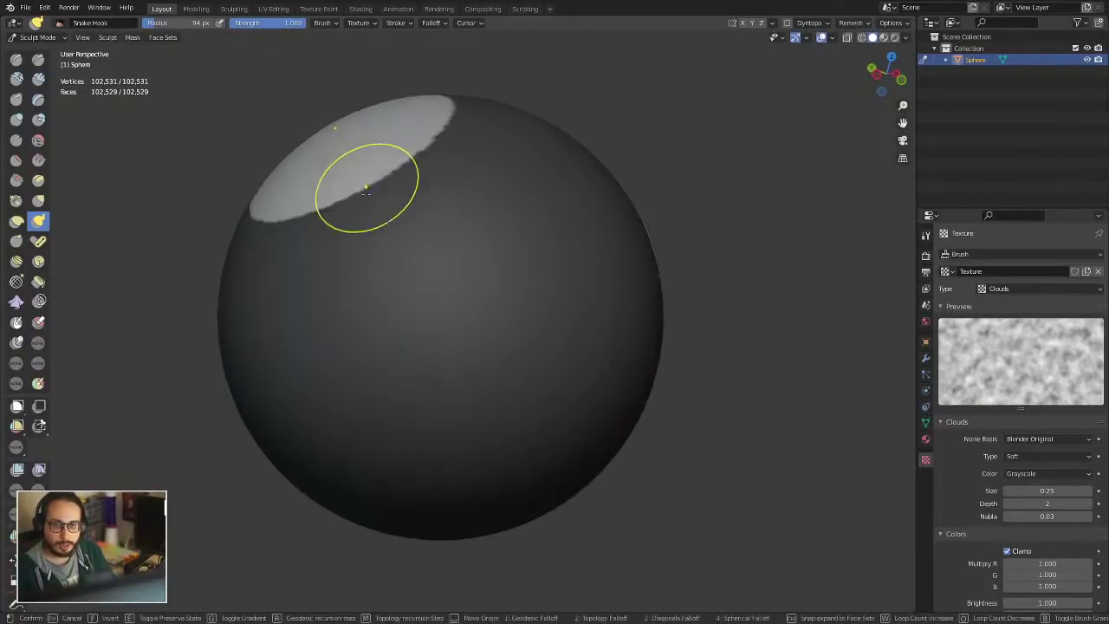
key(w)
key(w)
key(w)
key(w)
key(w)
key(w)
key(w)
key(w)
key(w)
key(w)
key(w)
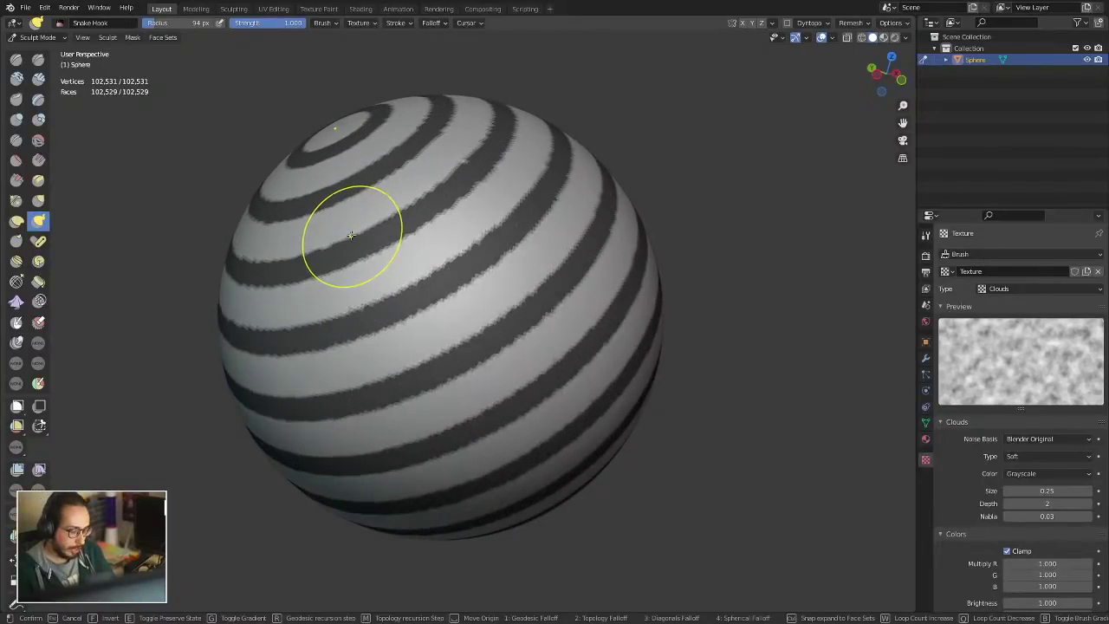
key(y)
key(y)
key(y)
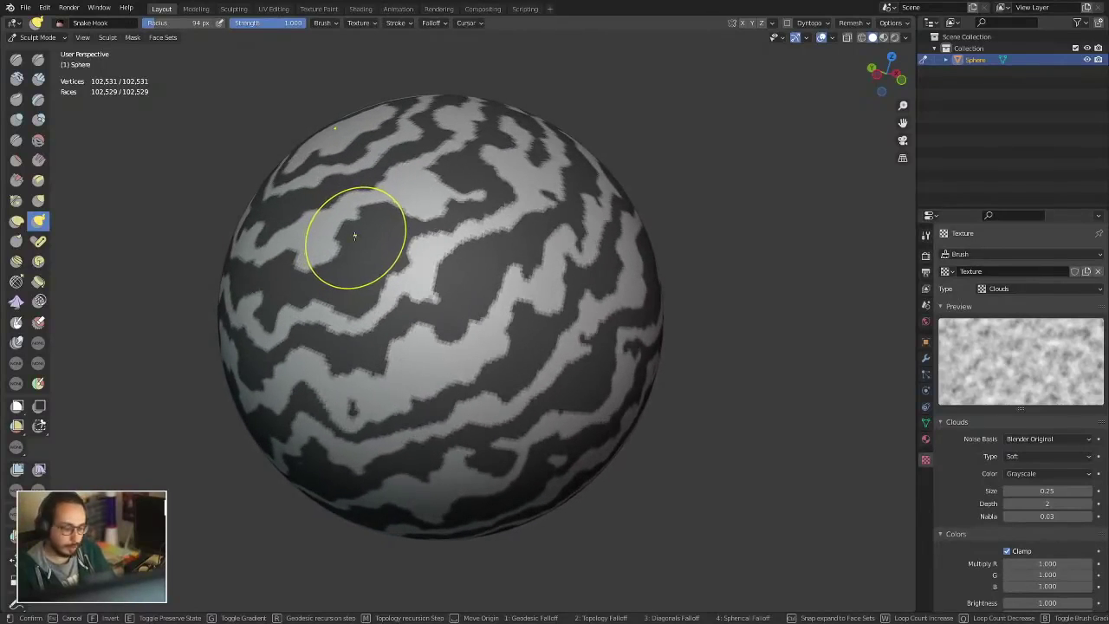
key(g)
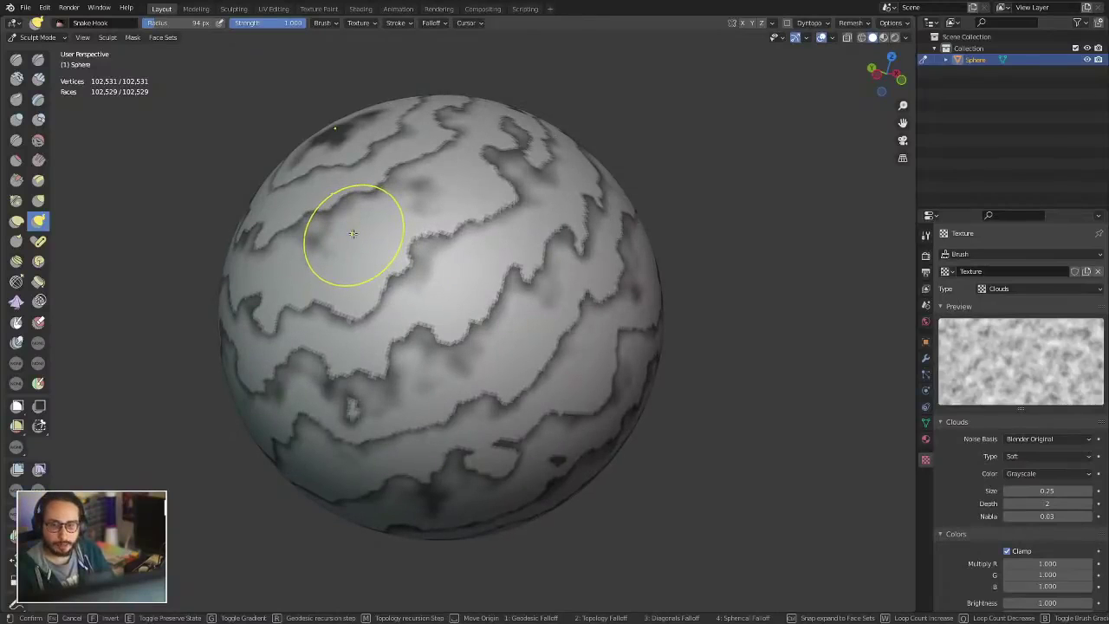
key(e)
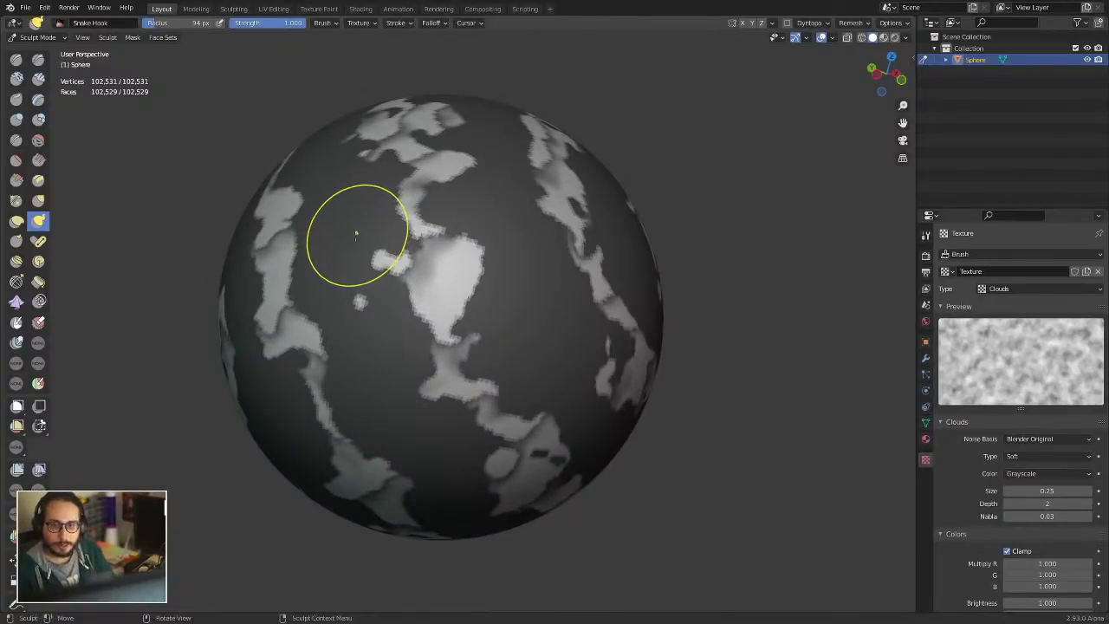
Step: Inflate the sphere's unmasked regions using the Mesh Filter with the Inflate filter type
alt+drag(540, 329, 249, 310)
alt+drag(250, 310, 354, 272)
click(16, 472)
alt+drag(395, 399, 511, 381)
ctrl+alt+drag(511, 381, 576, 322)
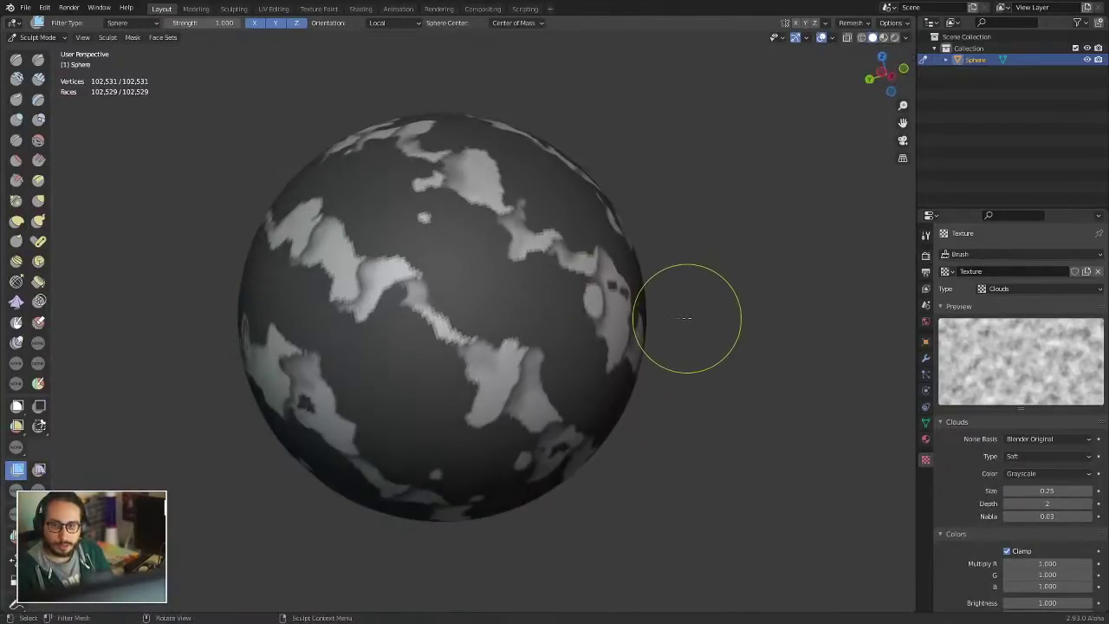
click(135, 22)
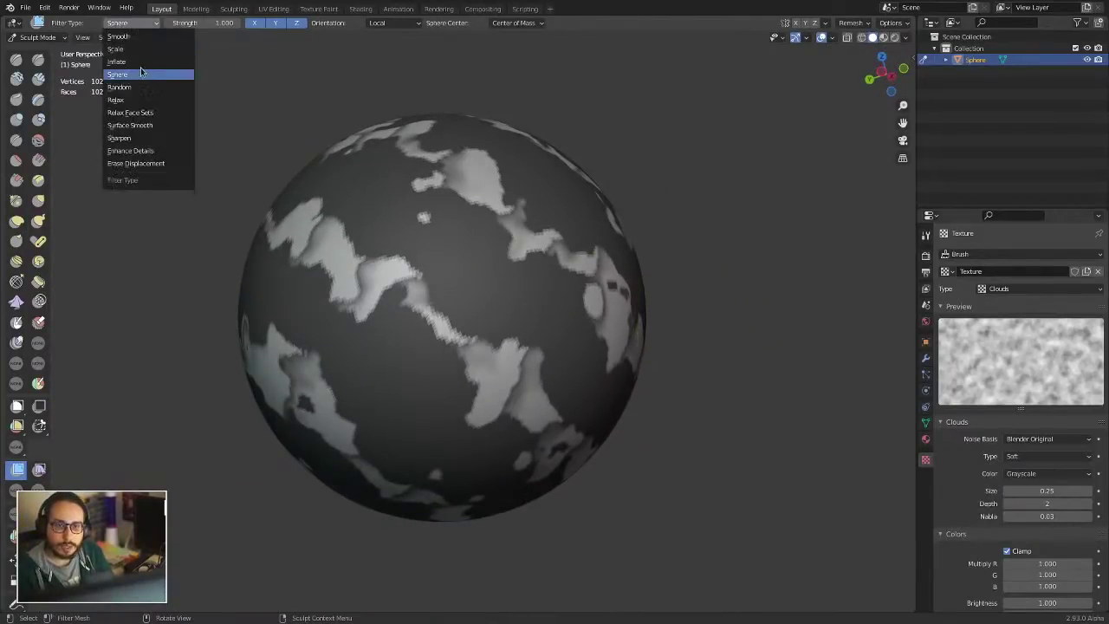
click(143, 63)
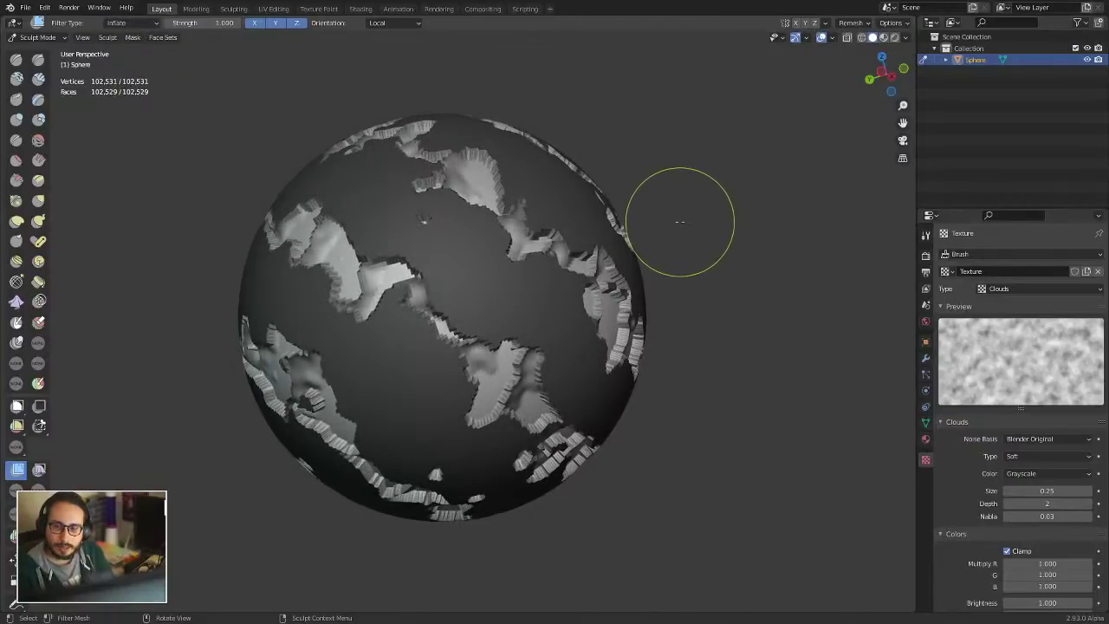
drag(749, 245, 627, 308)
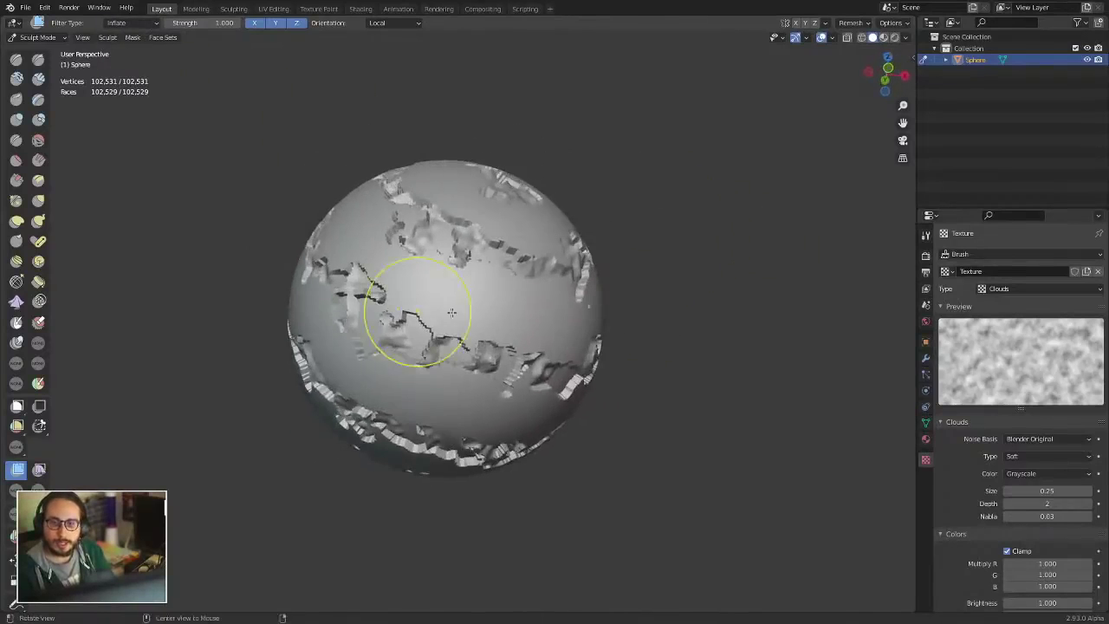
scroll(416, 245, up, 2)
mouse_move(432, 247)
middle_down()
mouse_move(407, 255)
mouse_move(533, 437)
mouse_move(314, 354)
mouse_move(480, 307)
middle_up()
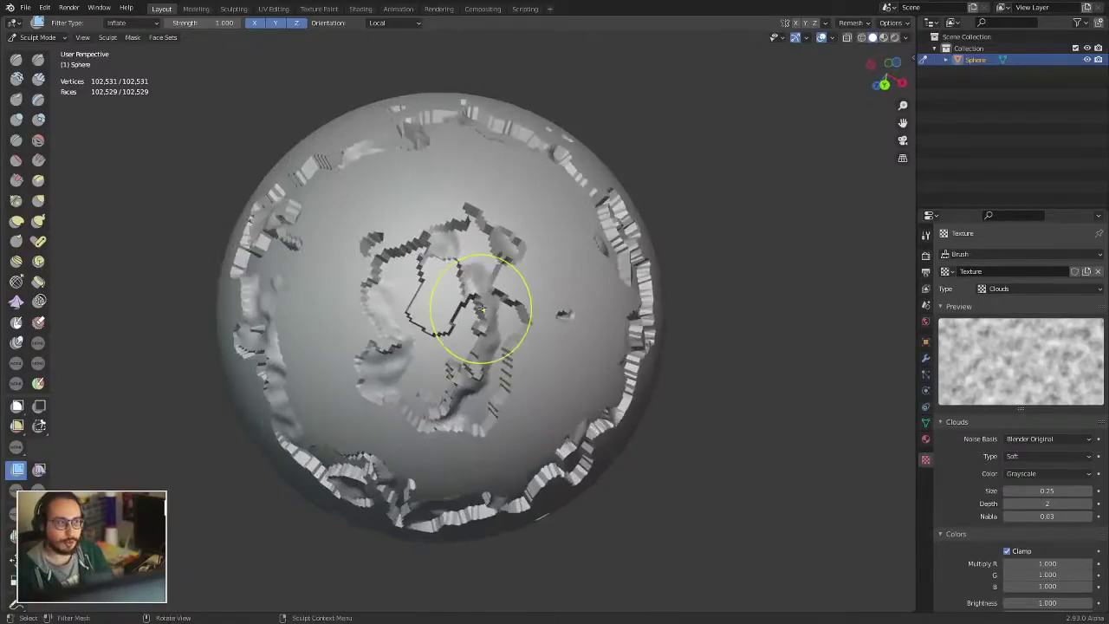
mouse_move(459, 342)
alt+mouse_down()
mouse_move(534, 232)
mouse_move(638, 231)
mouse_move(714, 315)
alt+mouse_up()
scroll(713, 315, down, 3)
Step: Undo the inflation and both mask expansions on the sphere
key(ctrl+z)
key(ctrl+z)
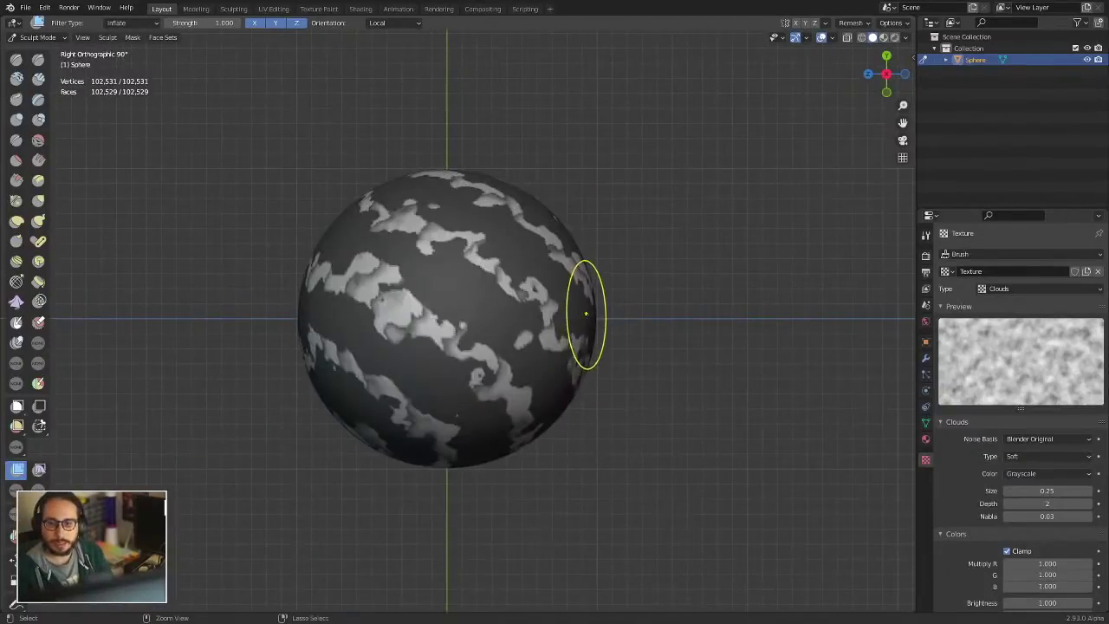
key(ctrl+z)
ctrl+middle_drag(643, 280, 582, 279)
shift+middle_drag(582, 279, 560, 290)
ctrl+middle_drag(560, 289, 552, 246)
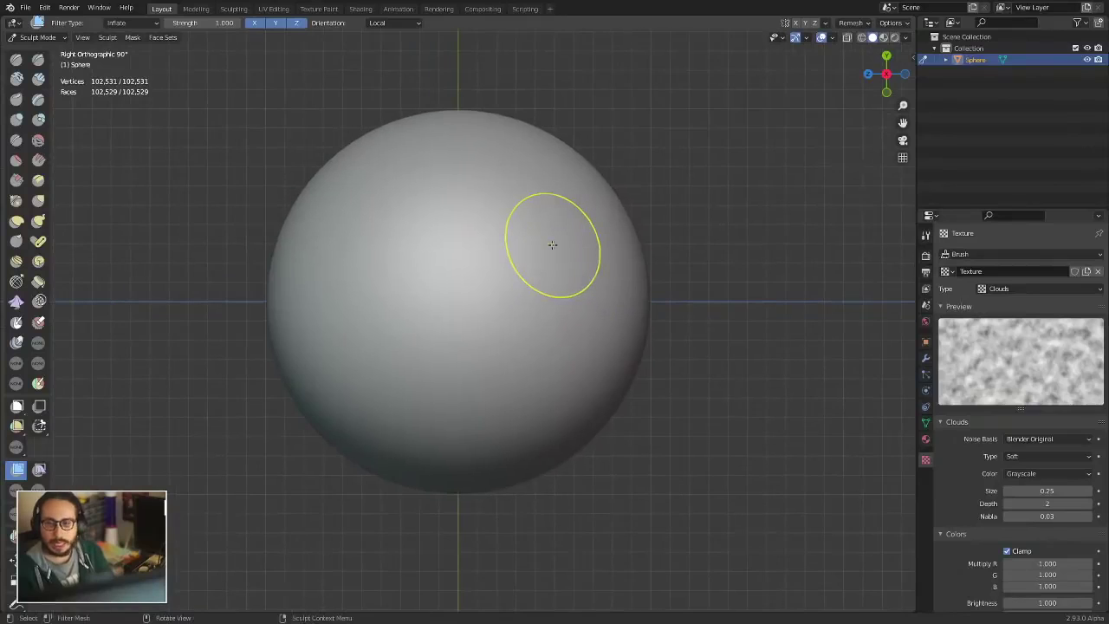
scroll(638, 289, up, 2)
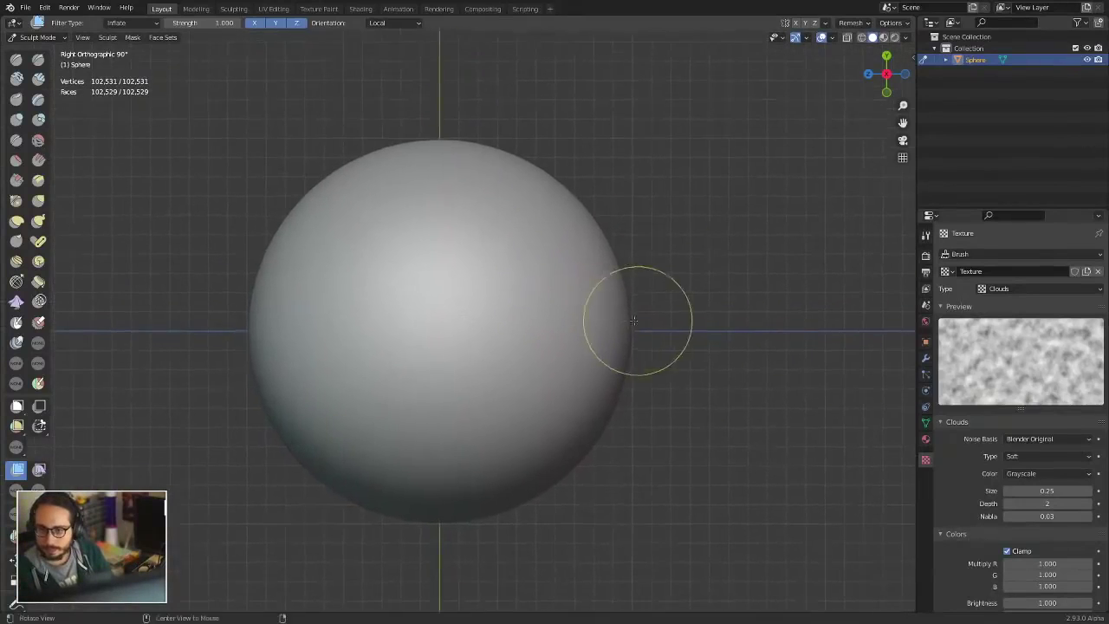
Step: Change the brush texture type to Magic and expand a looped, texture-distorted mask over the sphere
click(1004, 288)
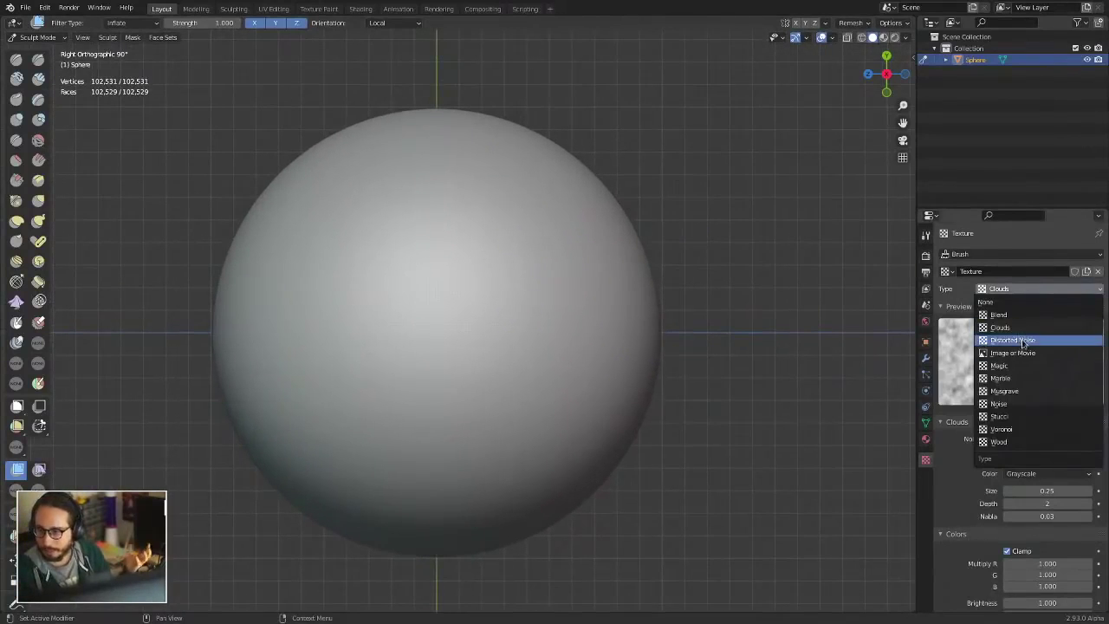
click(1001, 365)
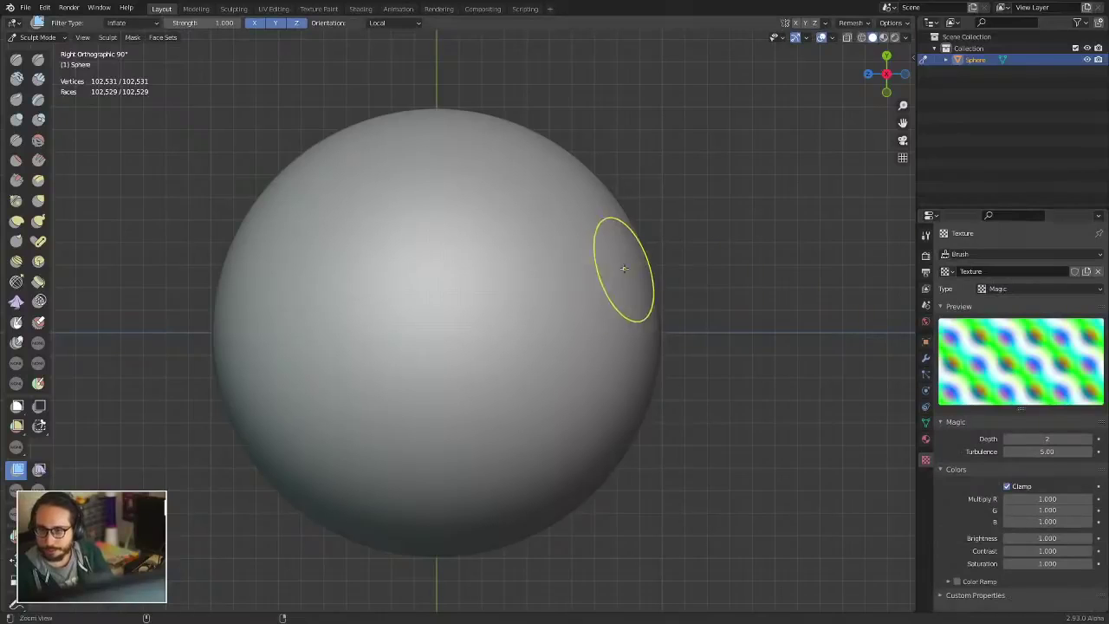
key(shift+a)
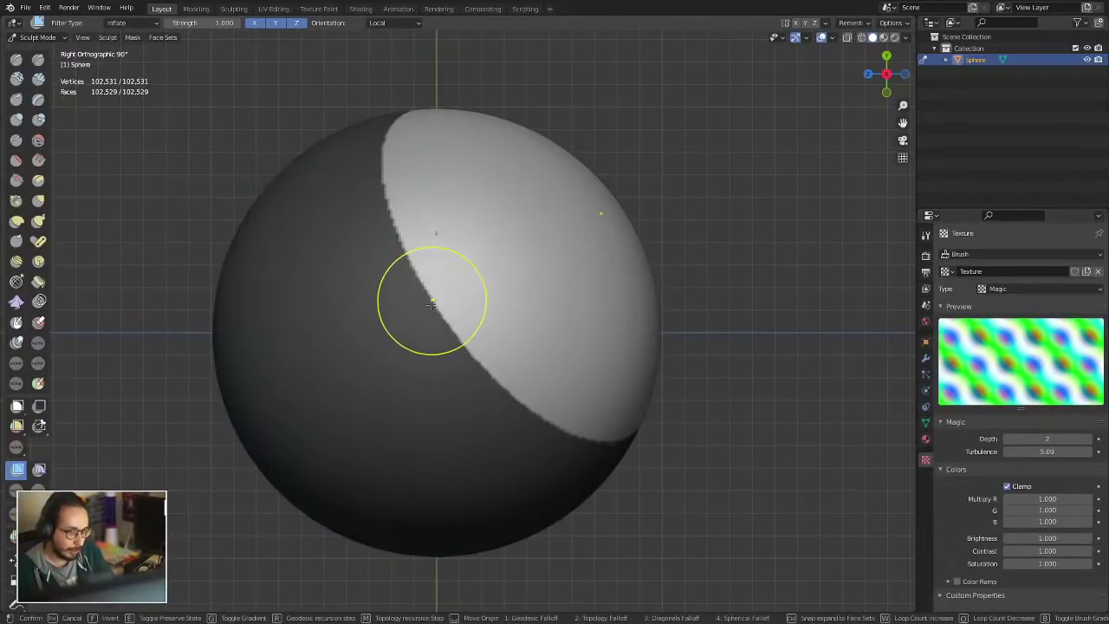
key(Escape)
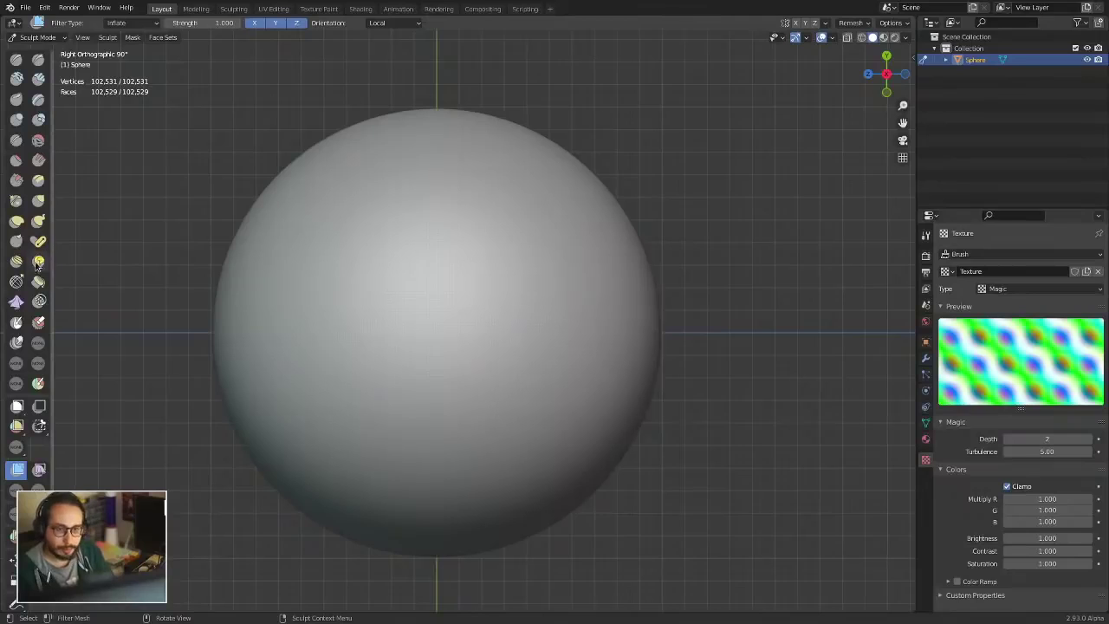
key(shift+a)
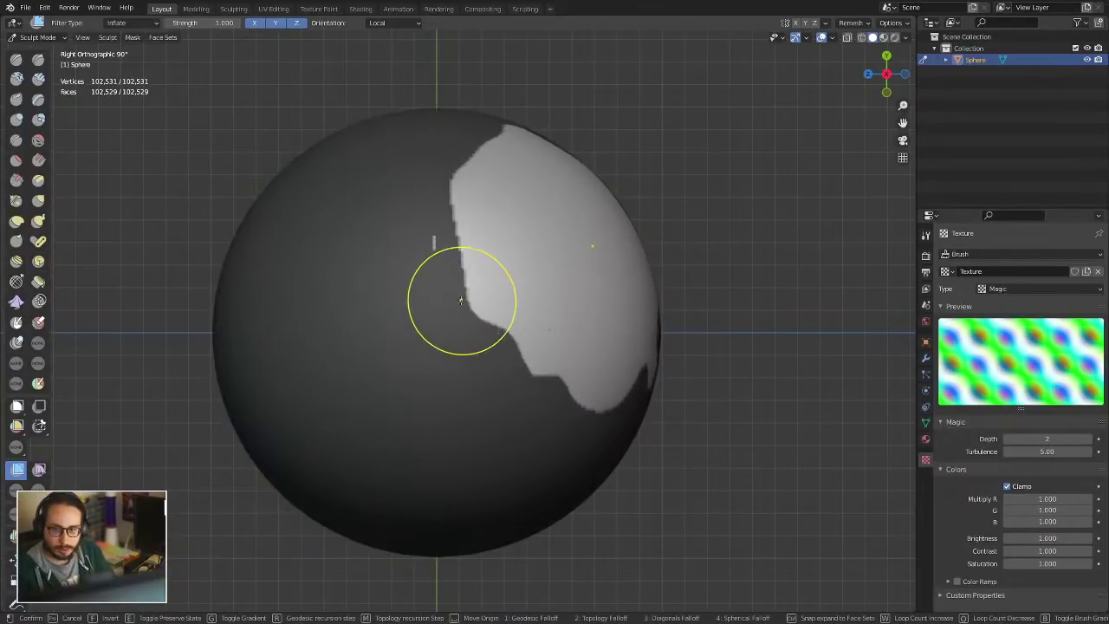
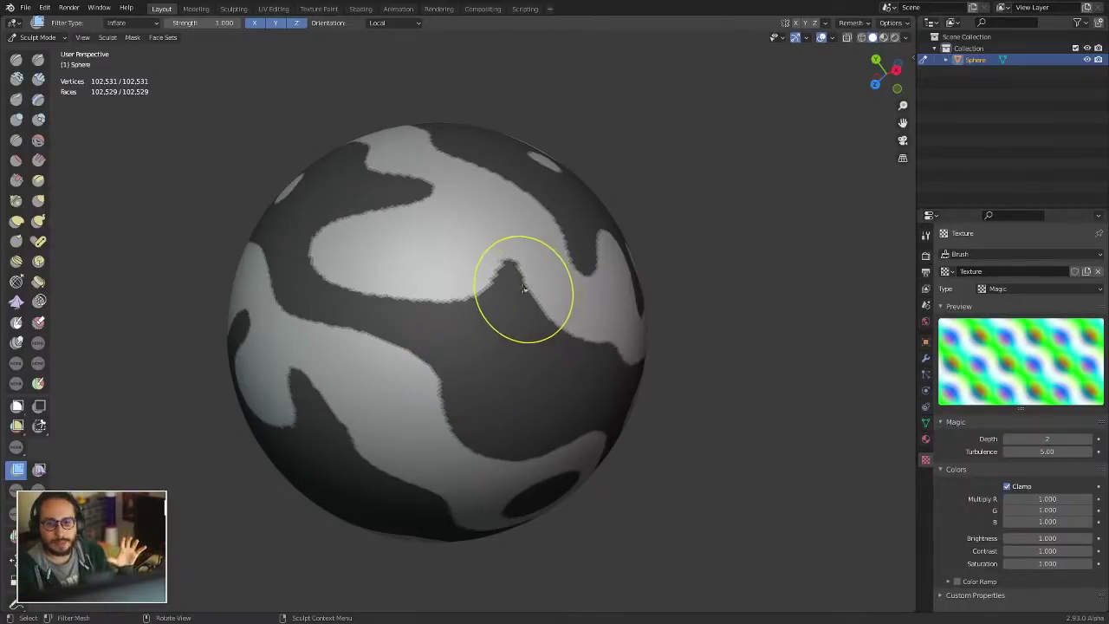
Step: Try inflating the unmasked regions of the Magic pattern with the mesh filter and undo the inflation
drag(324, 348, 408, 342)
key(ctrl+z)
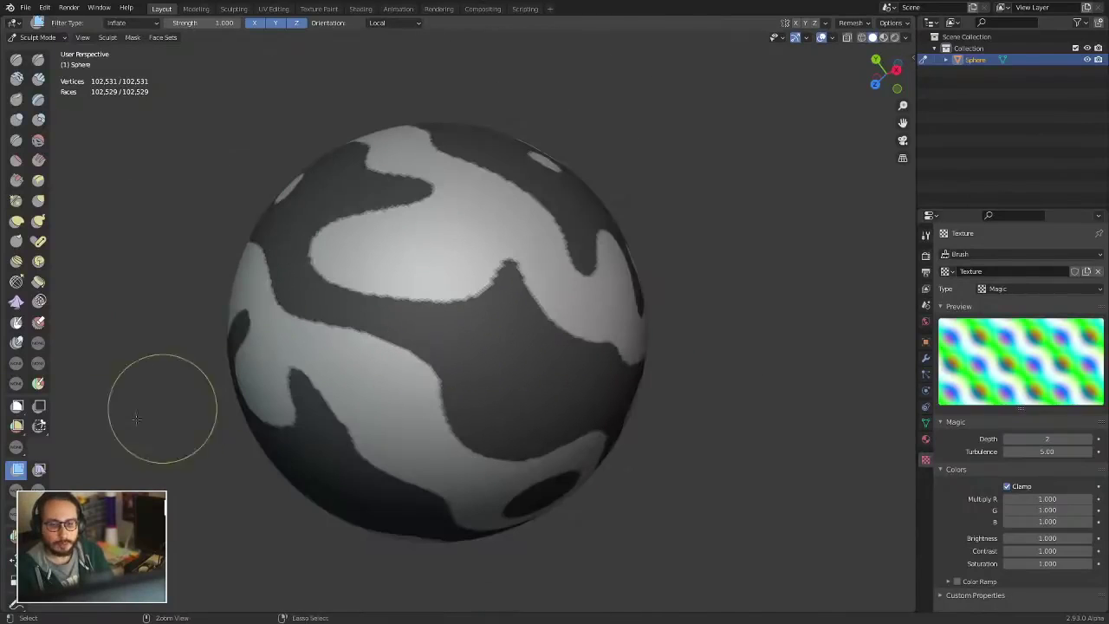
Step: Activate the Color Filter tool and add a sculpt vertex color layer to the sphere
click(38, 491)
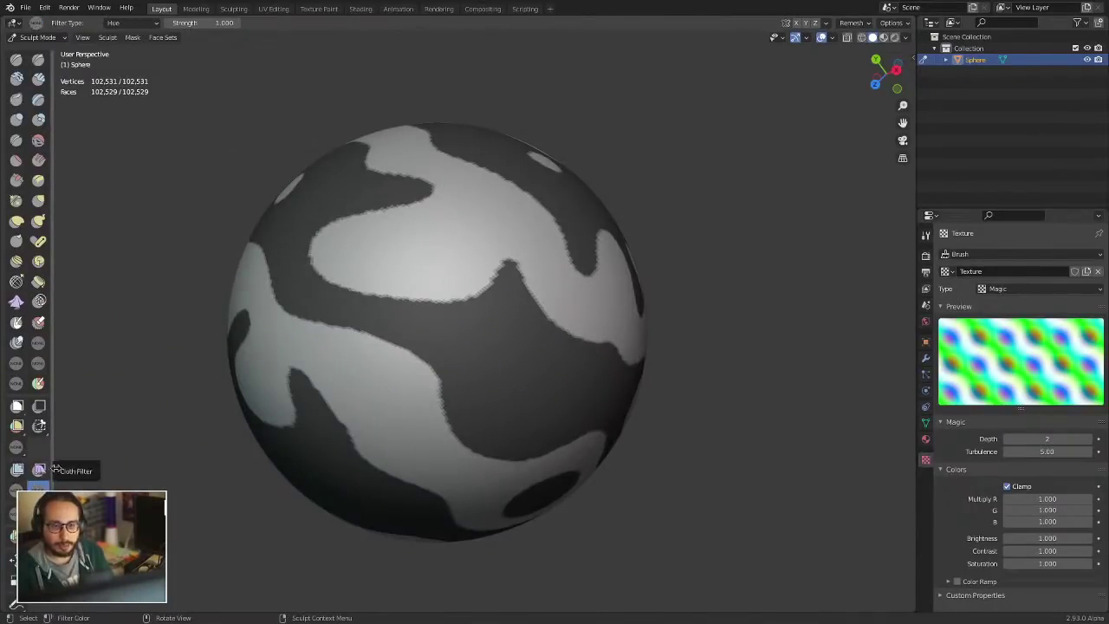
click(926, 424)
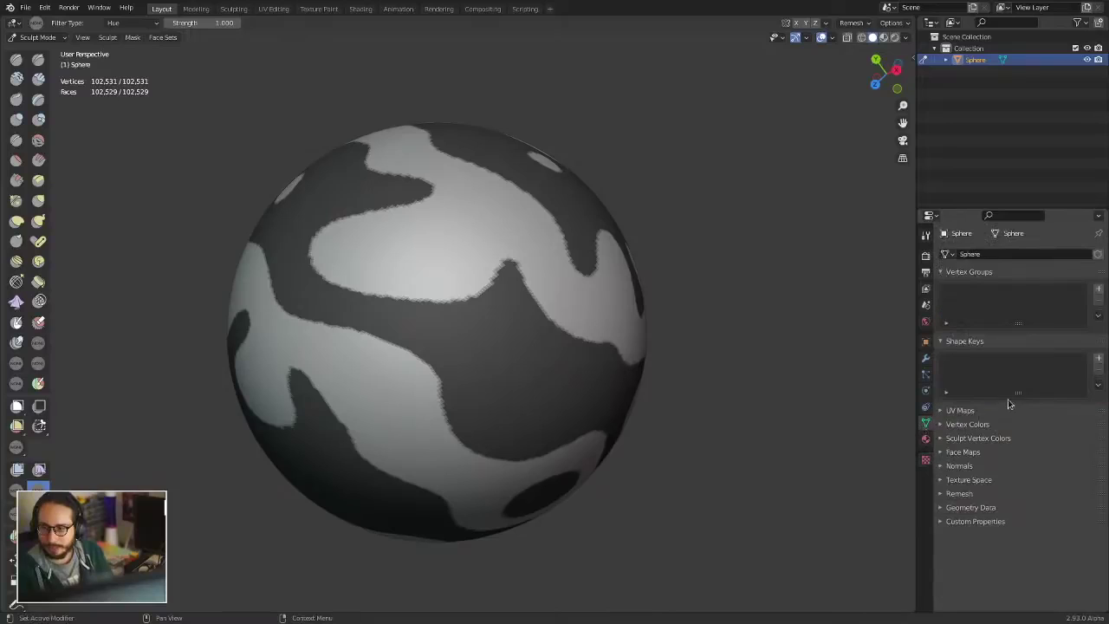
click(984, 438)
click(1096, 457)
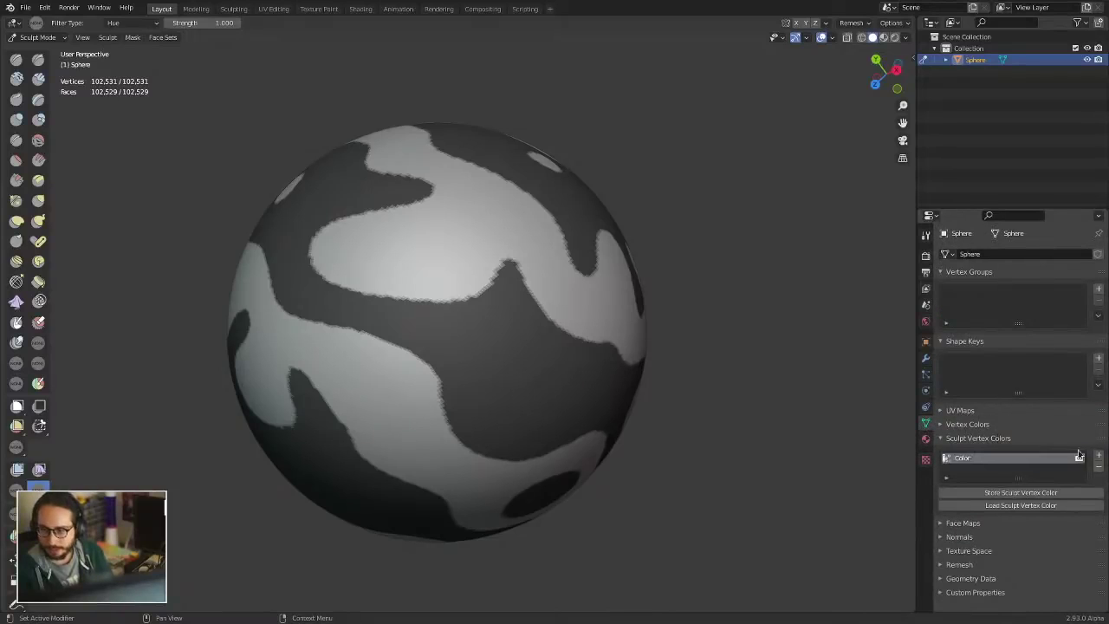
Step: Set the viewport shading to Studio lighting with Vertex color display
click(906, 39)
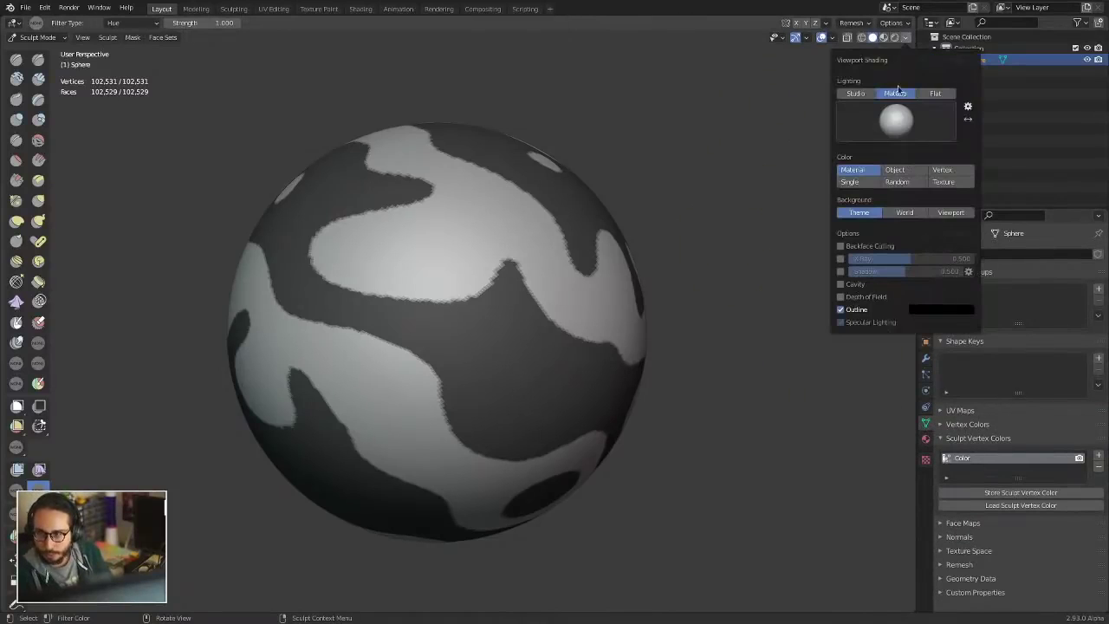
click(855, 92)
click(932, 183)
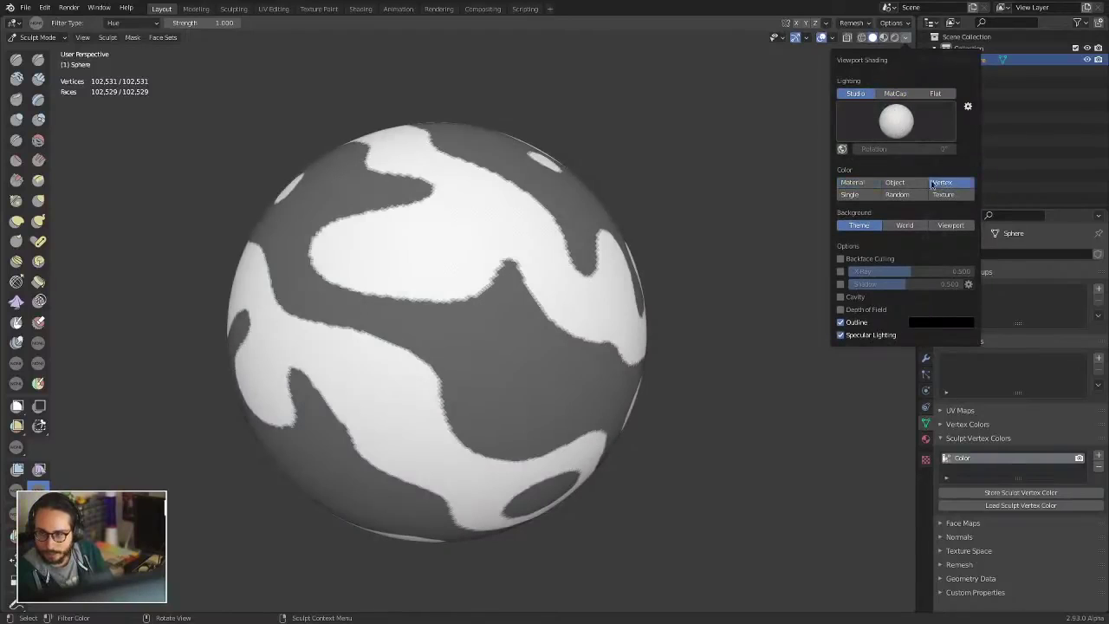
scroll(503, 177, up, 2)
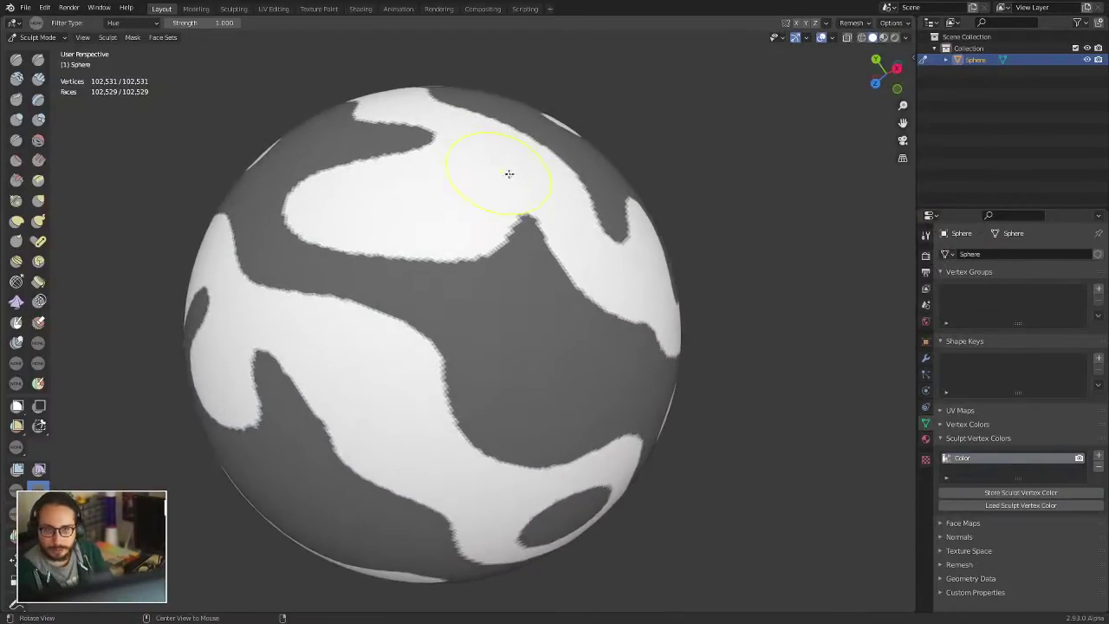
Step: Set the color filter type to Fill and fill the unmasked regions with red (H 0.015, S 0.697, V 0.807)
click(130, 22)
click(130, 37)
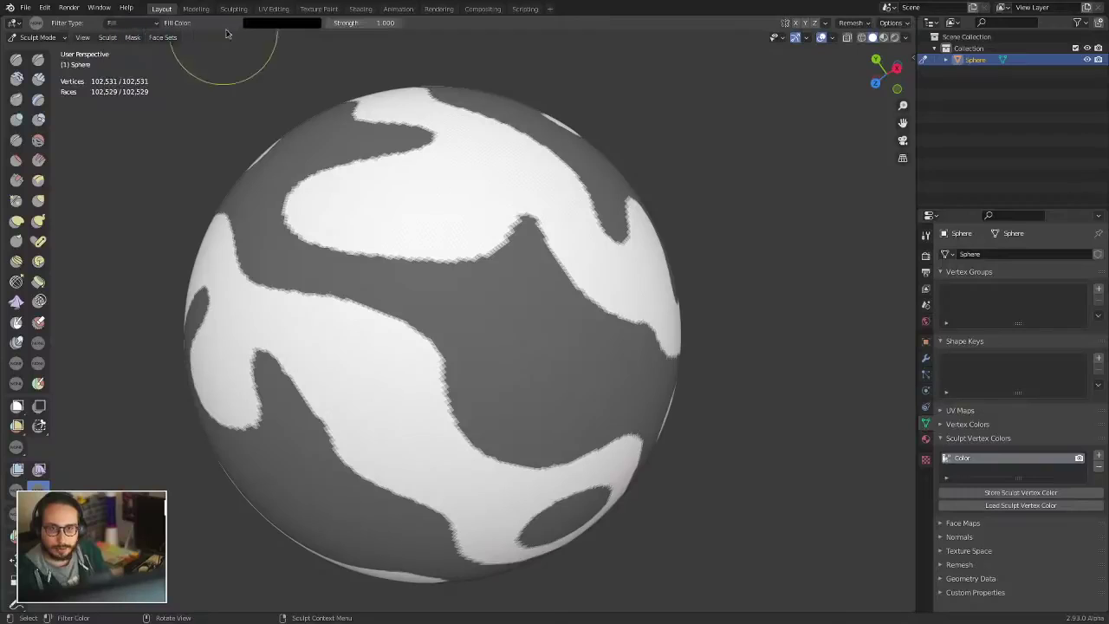
click(282, 22)
click(342, 51)
click(295, 82)
drag(295, 83, 291, 107)
drag(527, 176, 912, 237)
drag(516, 223, 715, 200)
Step: Invert the mask and fill the other regions of the sphere with turquoise
key(a)
click(162, 198)
click(282, 22)
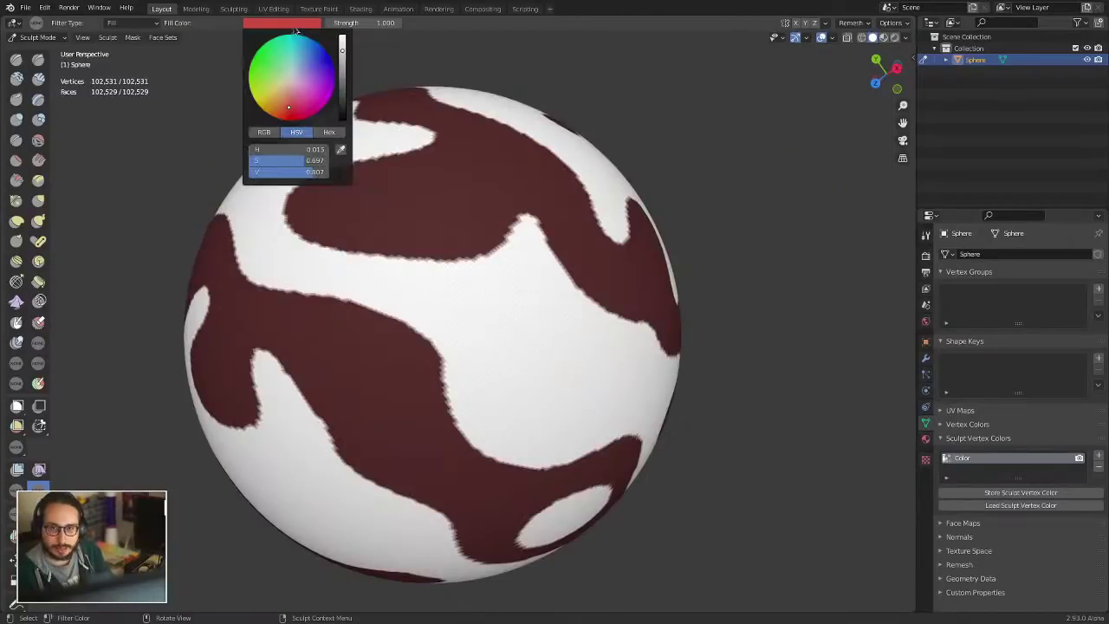
click(297, 48)
drag(574, 203, 939, 230)
drag(444, 214, 745, 209)
Step: Clear the mask from the whole sphere
key(a)
click(559, 198)
ctrl+middle_drag(685, 216, 685, 286)
middle_drag(685, 286, 435, 249)
scroll(460, 259, up, 2)
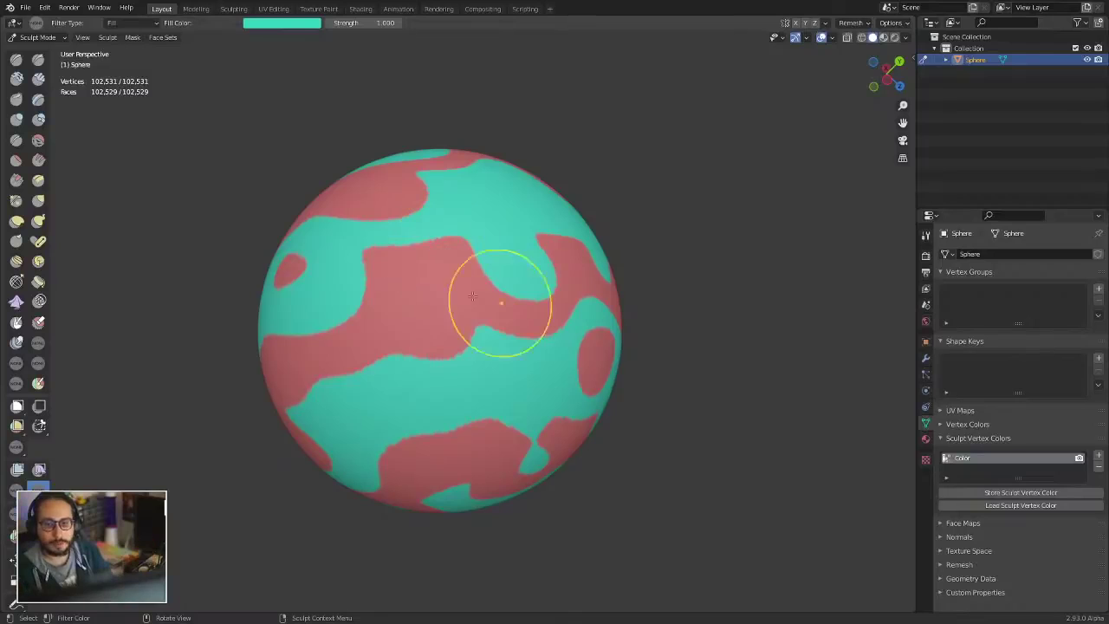
middle_drag(498, 297, 359, 286)
key(shift+a)
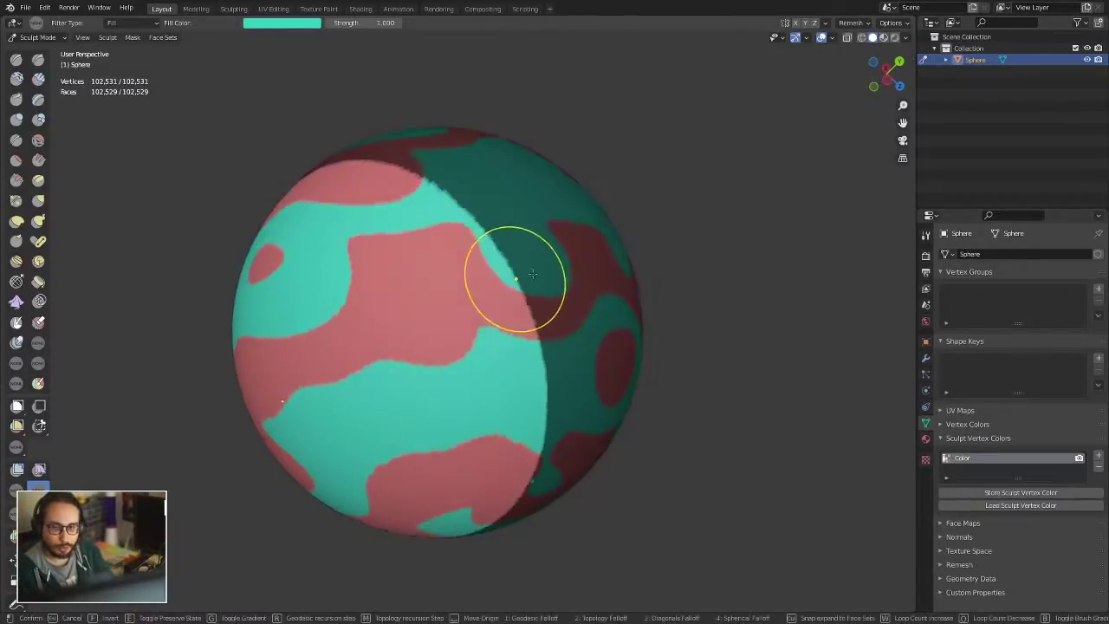
key(f)
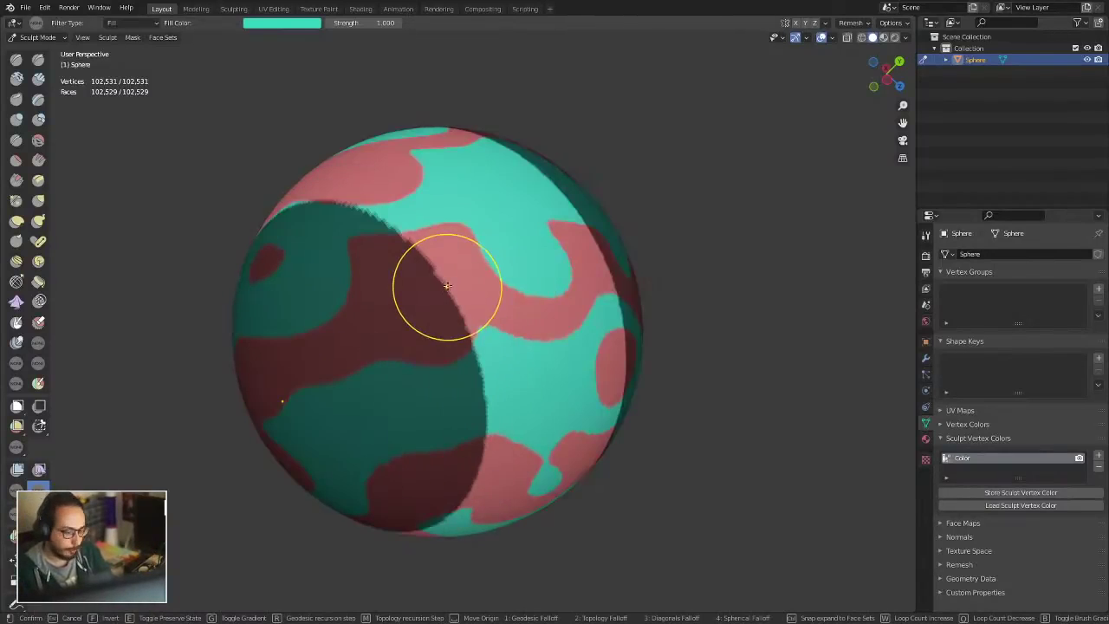
key(Escape)
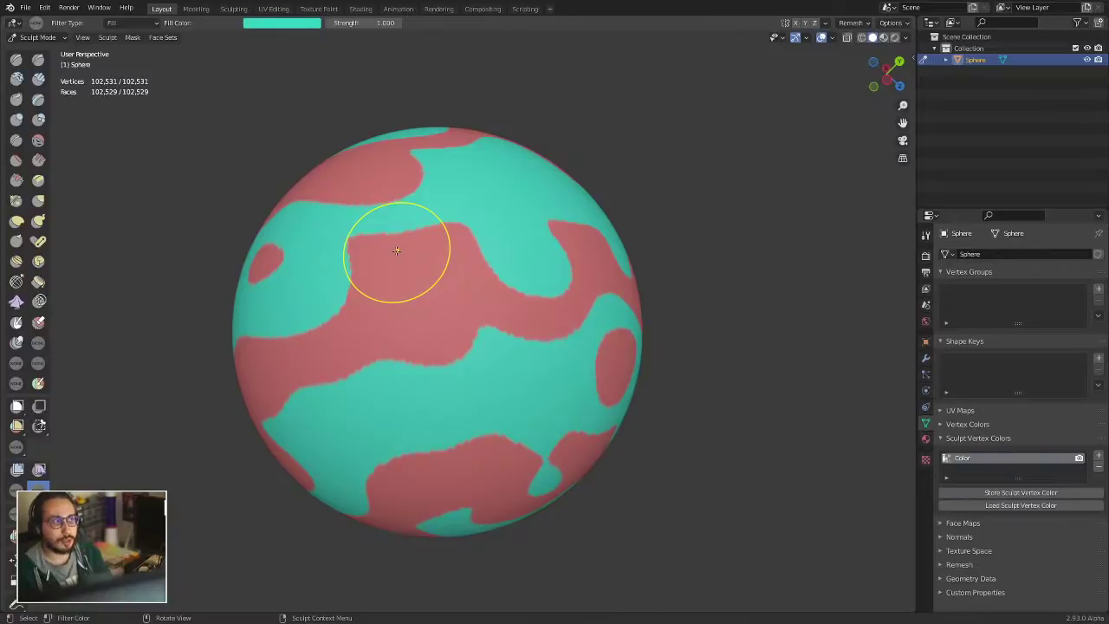
Step: Expand a soft gradient mask across the sphere from its lower area and invert the mask
mouse_move(396, 251)
middle_down()
mouse_move(317, 274)
mouse_move(299, 311)
mouse_move(339, 354)
mouse_move(302, 342)
mouse_move(322, 303)
middle_up()
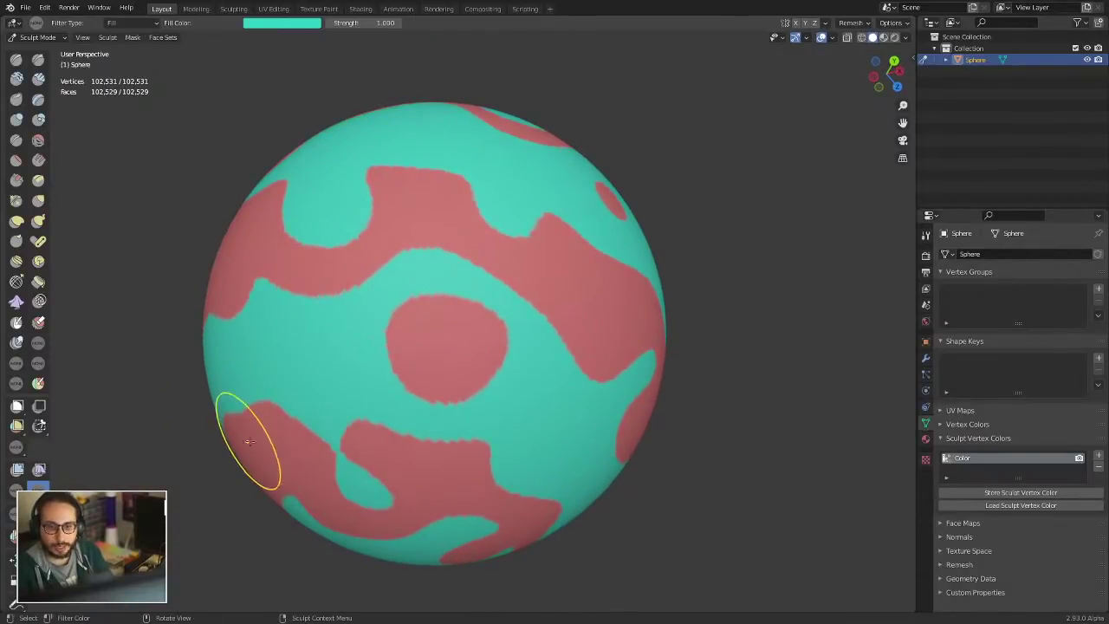
key(shift+a)
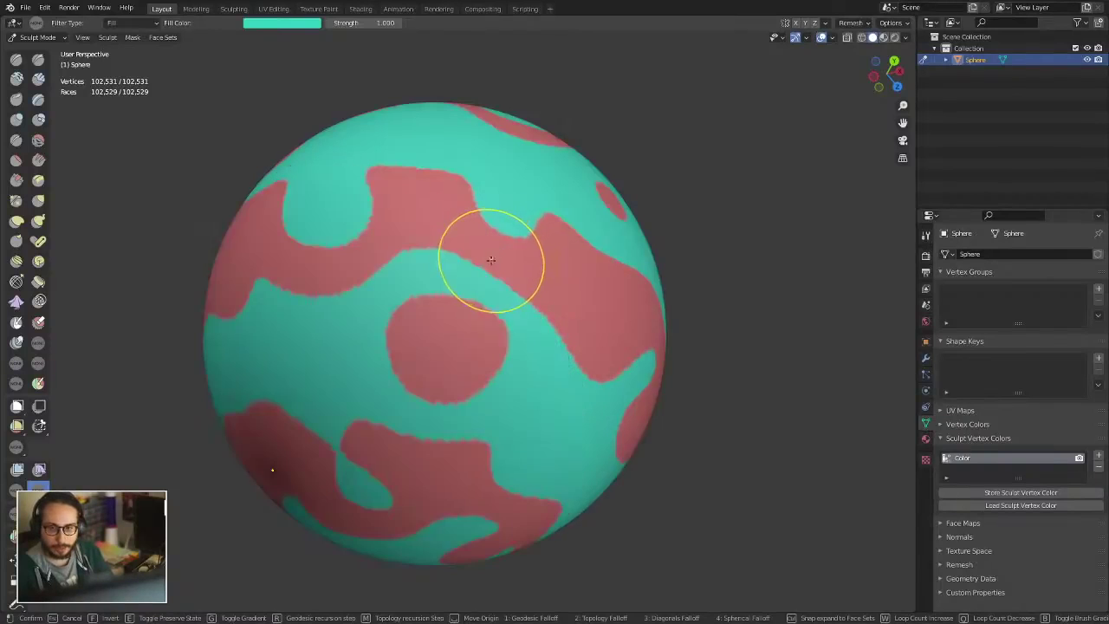
click(583, 249)
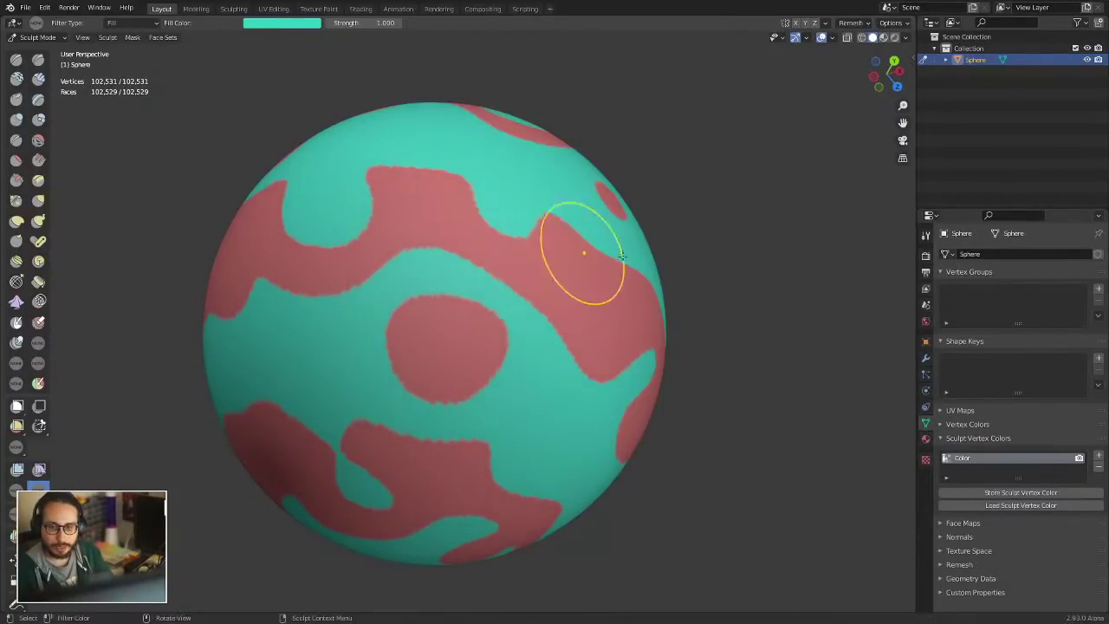
key(ctrl+i)
alt+drag(364, 317, 447, 262)
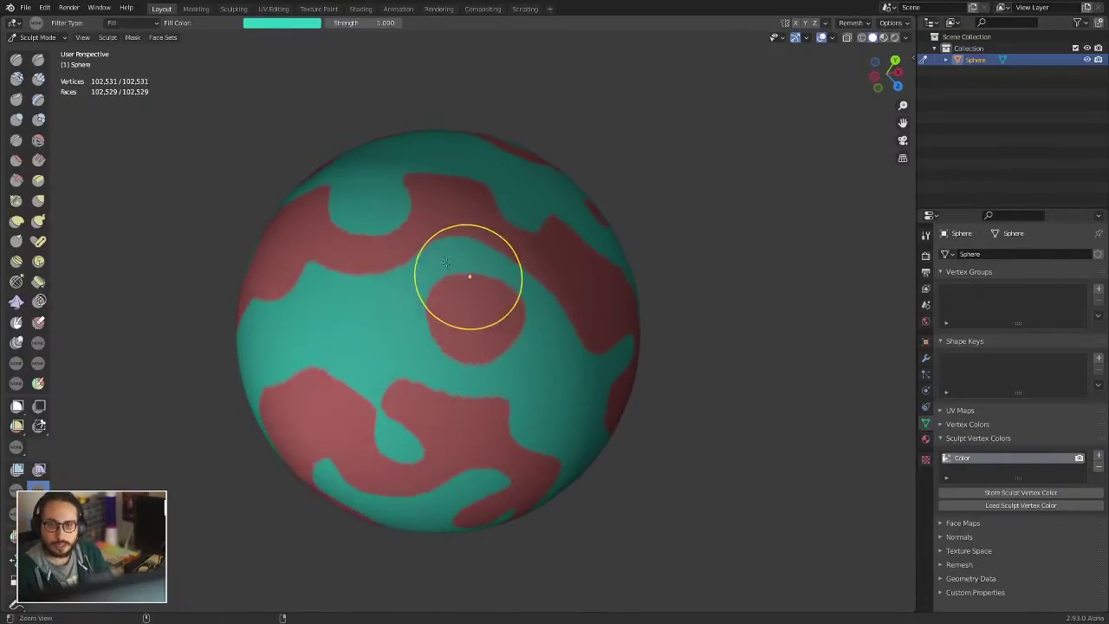
Step: Set the color filter type to Hue, shift the hue through the gradient mask, and clear the mask
click(132, 22)
click(114, 49)
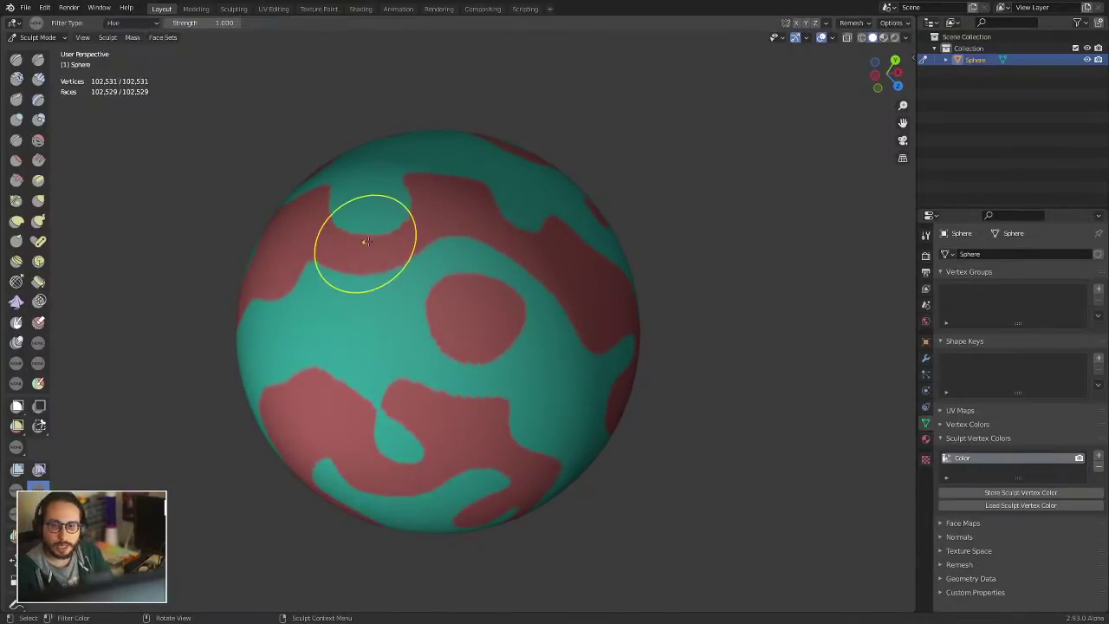
drag(366, 240, 398, 240)
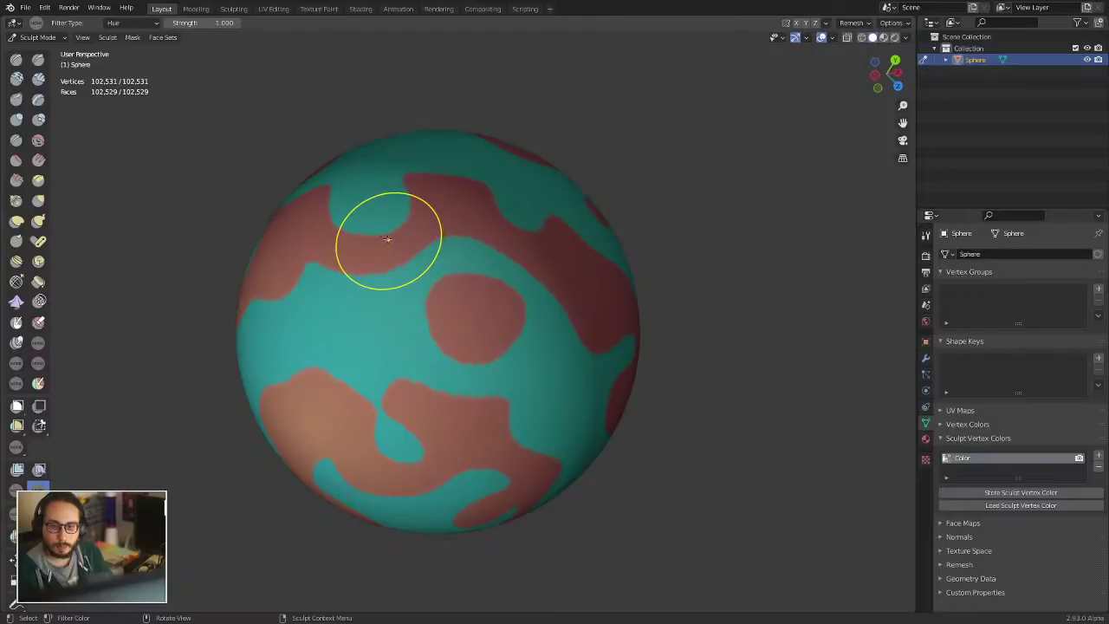
key(alt+m)
Step: Mask the sphere with Expand, adding several loops and distorting them into swirling bands
ctrl+alt+drag(485, 200, 451, 195)
ctrl+alt+drag(450, 195, 444, 164)
middle_drag(278, 221, 371, 366)
middle_drag(375, 292, 462, 261)
ctrl+alt+drag(462, 261, 462, 251)
alt+drag(502, 260, 370, 253)
ctrl+alt+drag(468, 220, 455, 279)
ctrl+middle_drag(455, 279, 470, 247)
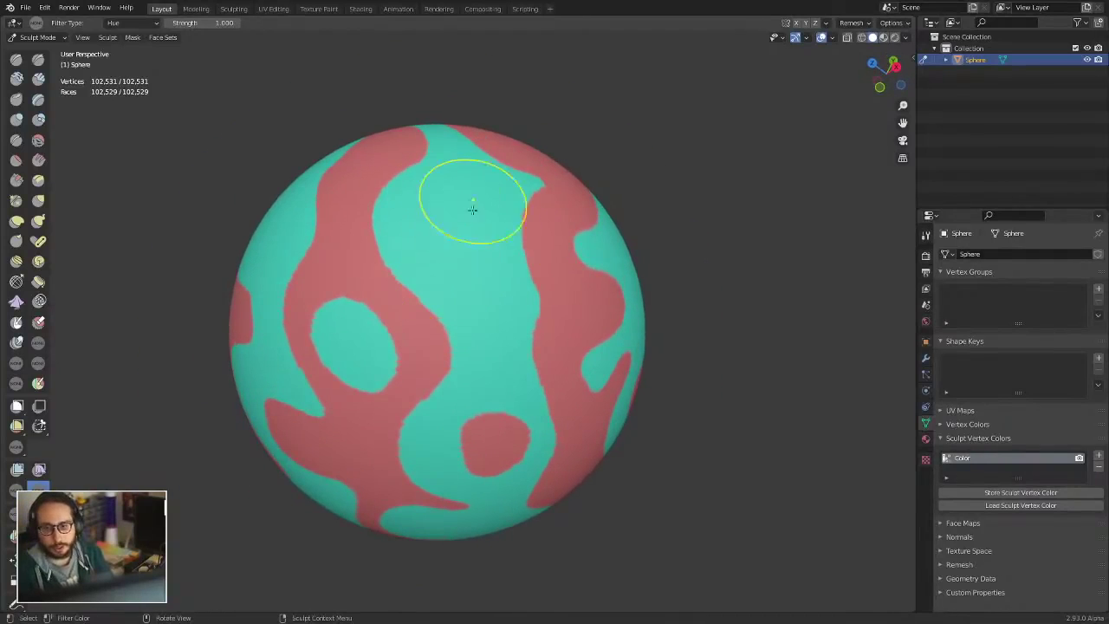
key(shift+a)
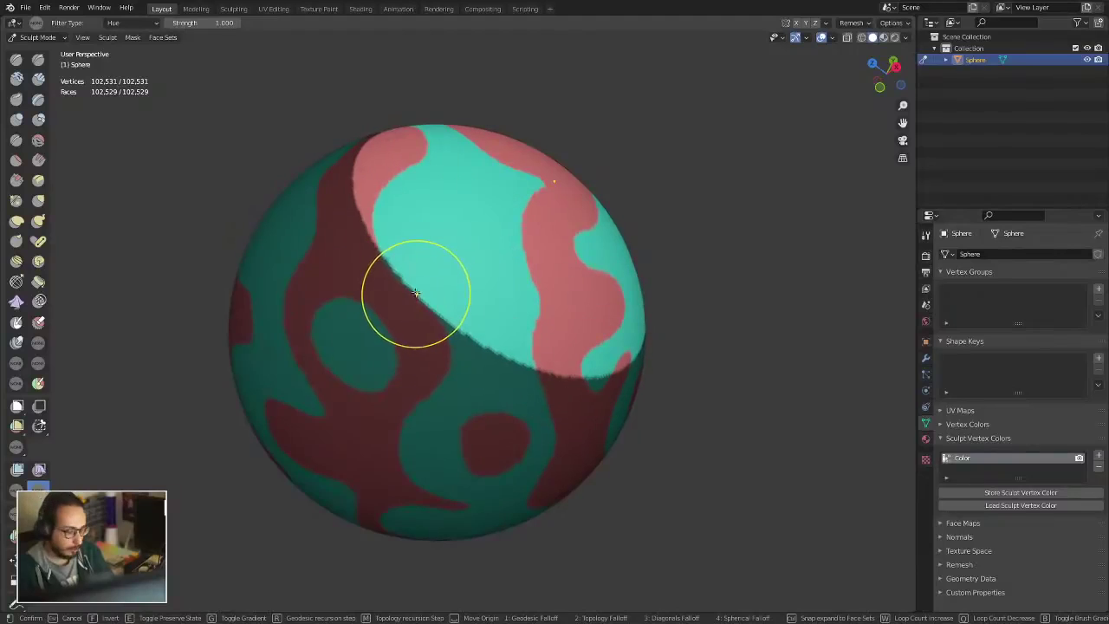
key(w)
key(w)
key(w)
key(w)
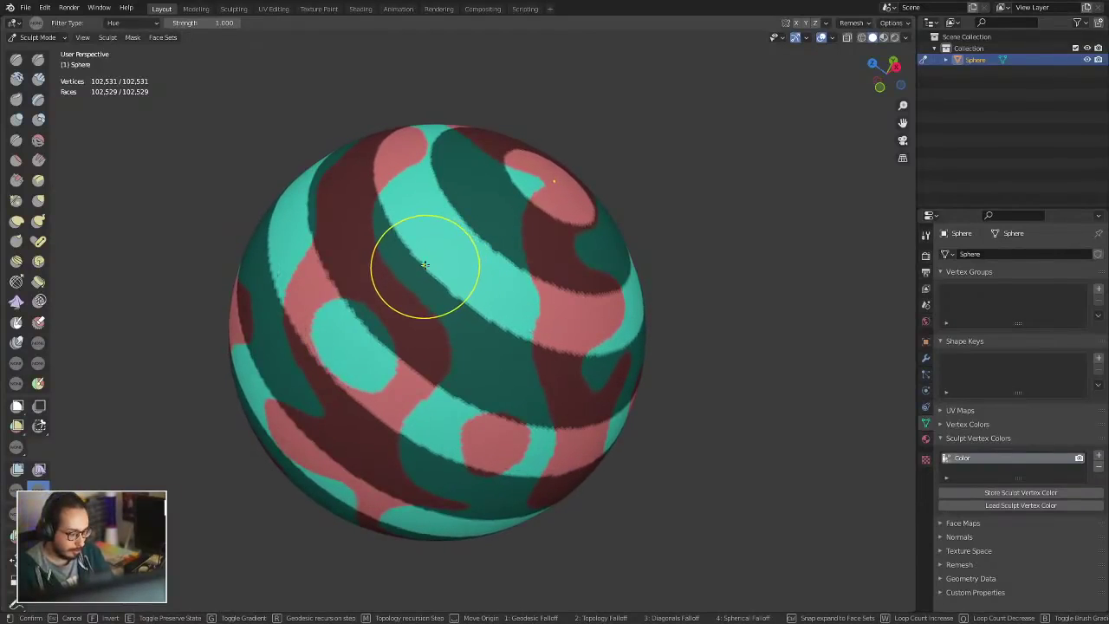
key(2)
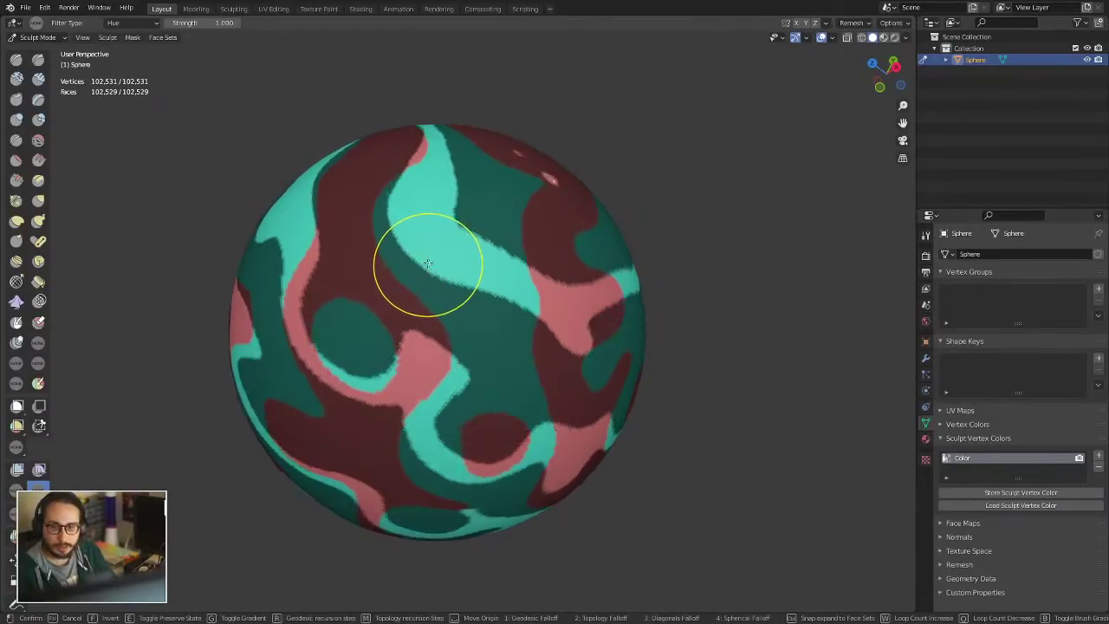
click(433, 259)
Step: Set the color filter type to Fill and fill the unmasked swirling bands with black
middle_drag(433, 260, 296, 143)
click(132, 22)
click(131, 38)
click(261, 25)
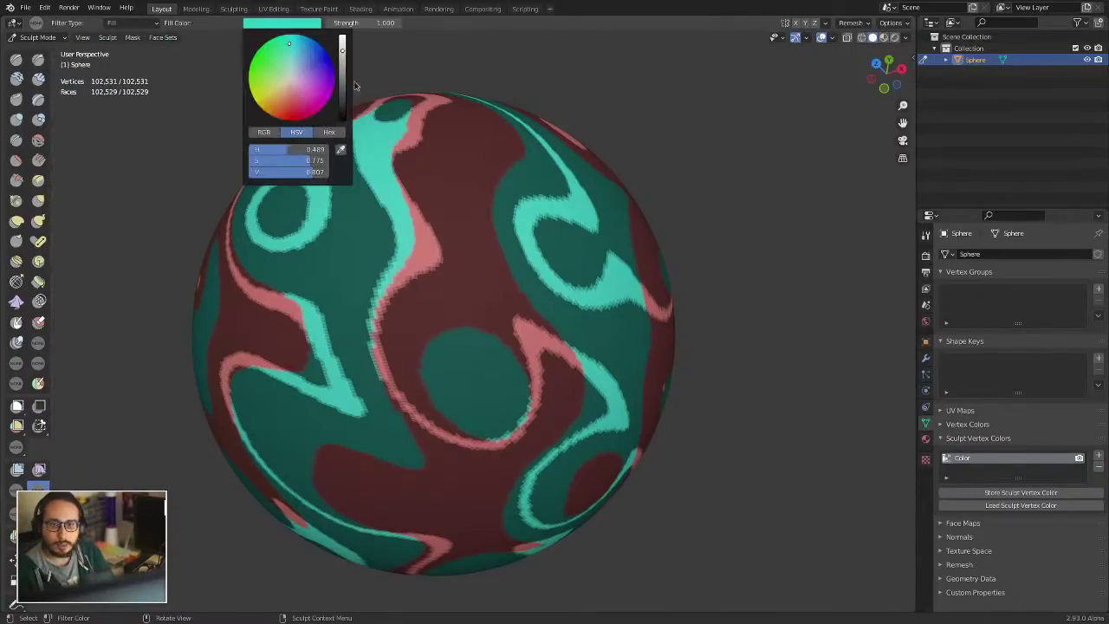
drag(343, 91, 342, 130)
drag(336, 330, 855, 303)
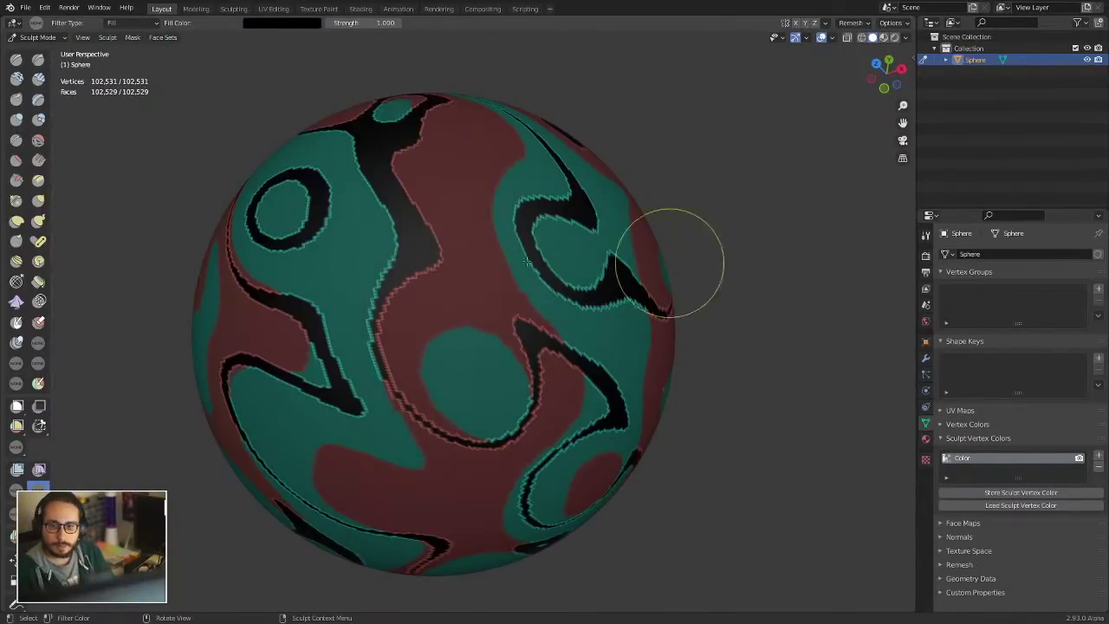
Step: Clear the mask from the whole patterned sphere
key(alt+m)
scroll(494, 359, down, 3)
middle_drag(491, 361, 500, 319)
scroll(554, 338, up, 1)
scroll(500, 320, up, 1)
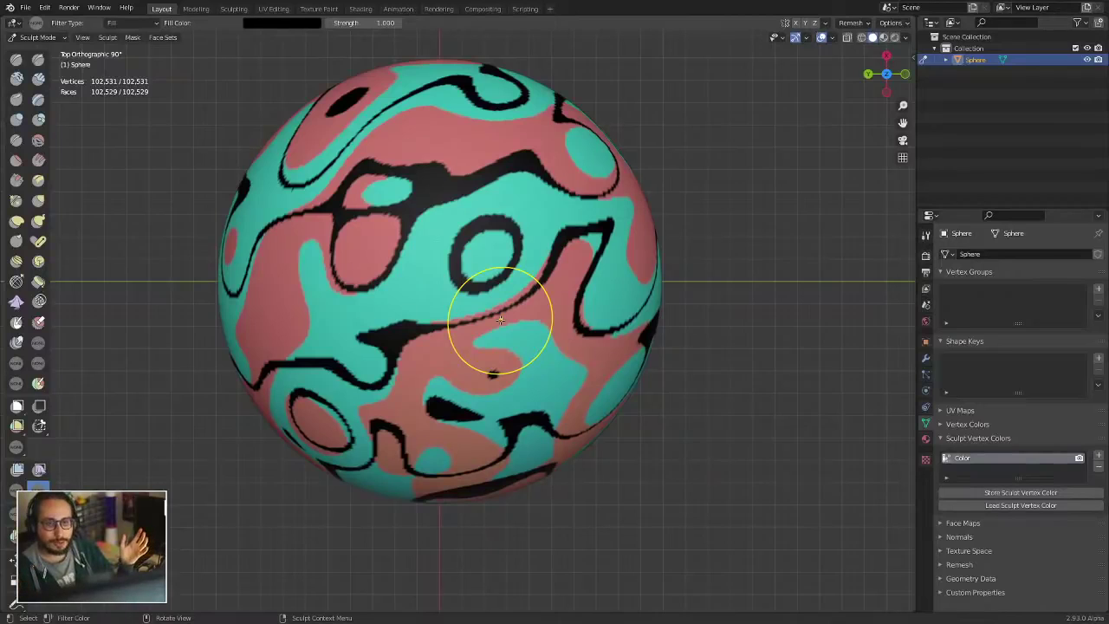
Step: Start a new General file without saving the current scene
click(26, 7)
mouse_move(52, 20)
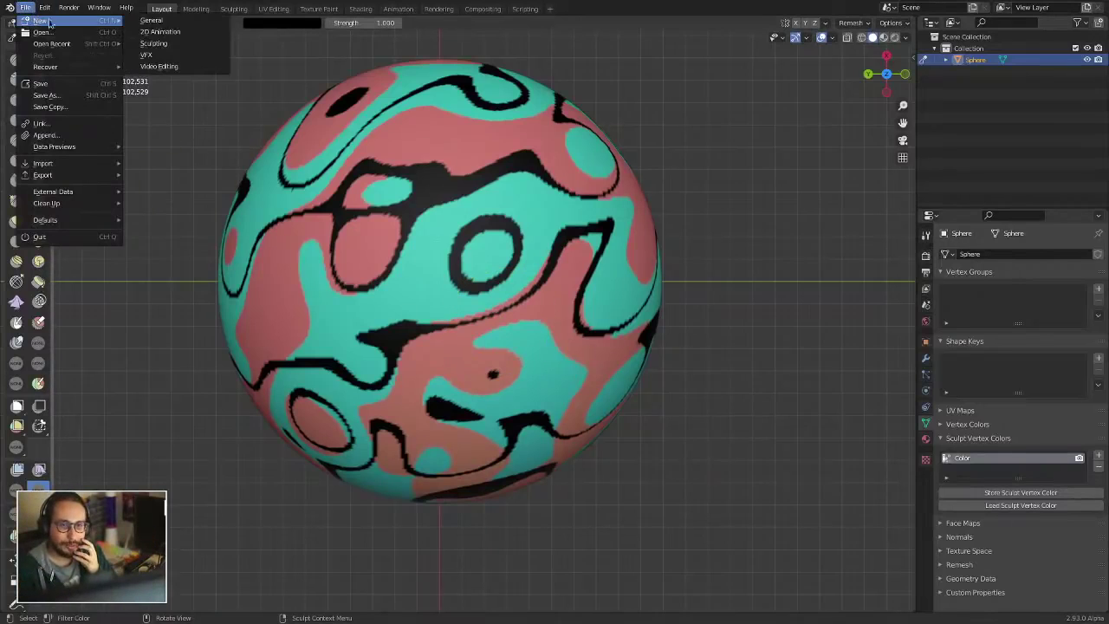
click(171, 22)
click(503, 333)
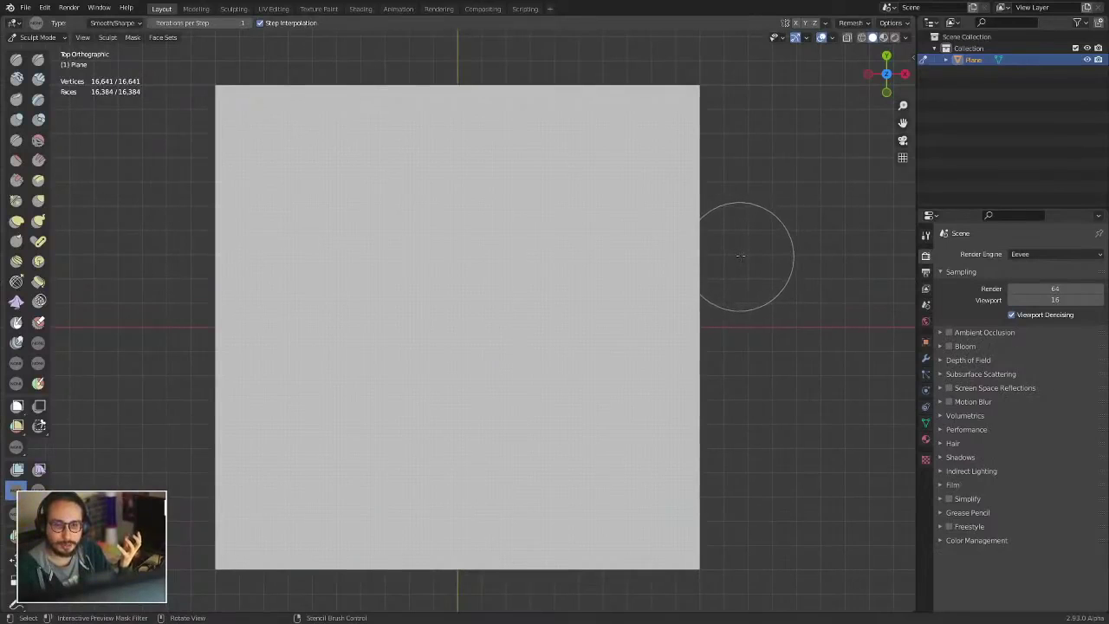
Step: Delete the default plane in Object Mode and add a UV sphere in its place
key(ctrl+Tab)
click(247, 292)
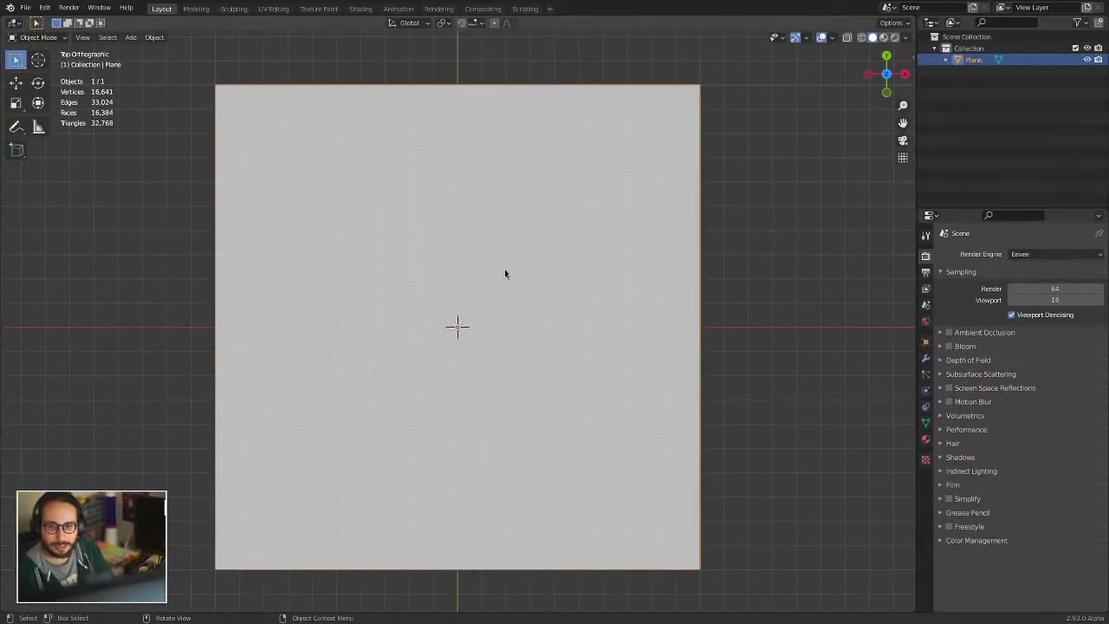
key(x)
click(499, 271)
key(shift+a)
mouse_move(490, 268)
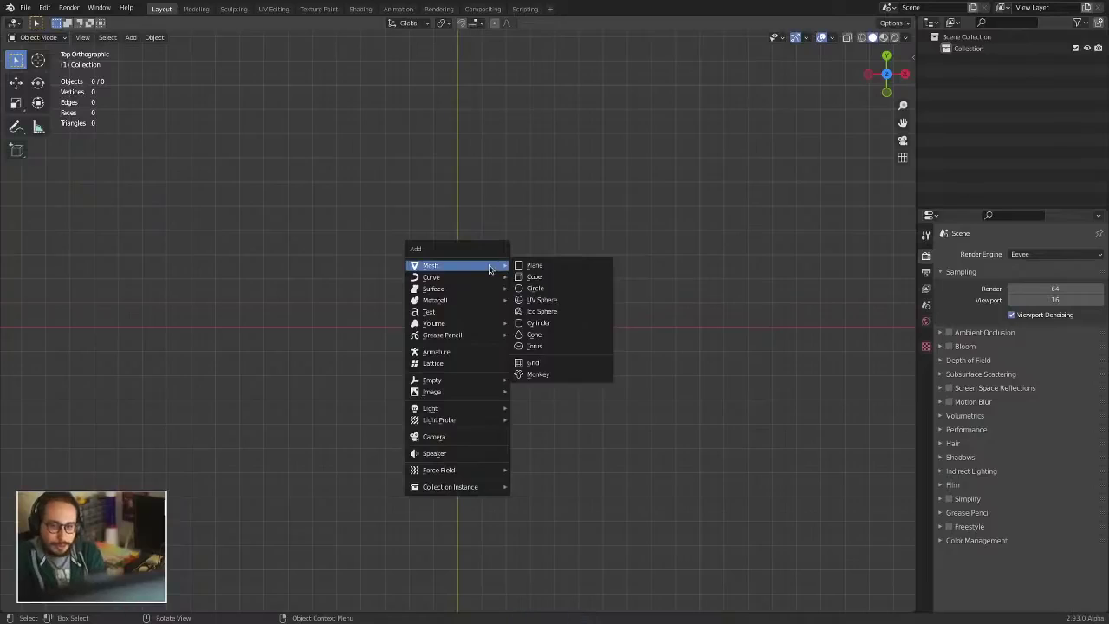
click(563, 300)
scroll(519, 346, down, 3)
middle_drag(514, 394, 406, 243)
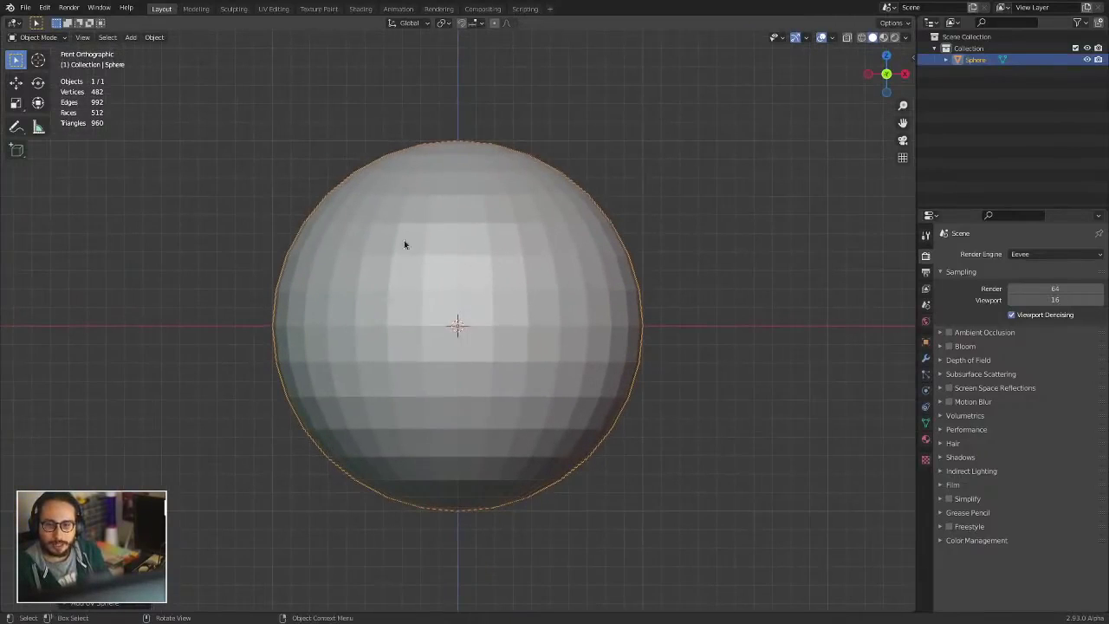
Step: Delete the pole vertices at the top and bottom of the UV sphere in Edit Mode
key(Tab)
middle_drag(554, 188, 516, 311)
scroll(516, 311, up, 1)
click(462, 171)
alt+drag(563, 277, 597, 225)
scroll(594, 294, down, 1)
alt+drag(572, 416, 564, 360)
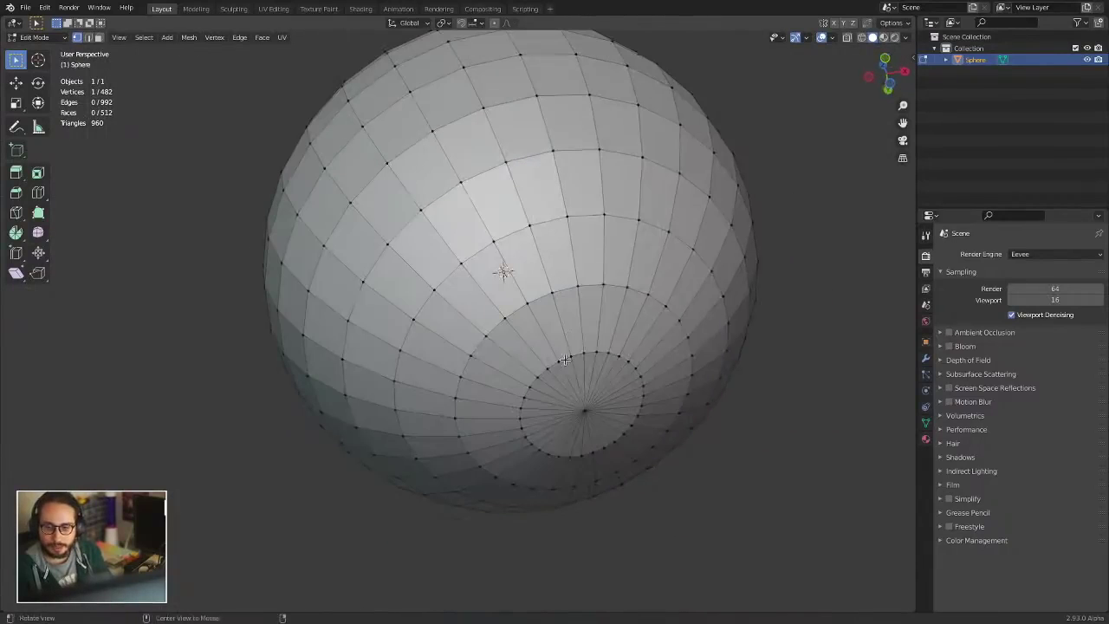
shift+click(582, 419)
key(x)
click(598, 415)
Step: Extrude the edge loops around both pole holes and scale them inward with Z locked to shrink the holes
key(2)
alt+click(601, 352)
middle_drag(602, 351, 505, 368)
scroll(504, 368, up, 2)
middle_drag(555, 315, 508, 339)
scroll(601, 299, up, 2)
key(e)
key(Escape)
key(s)
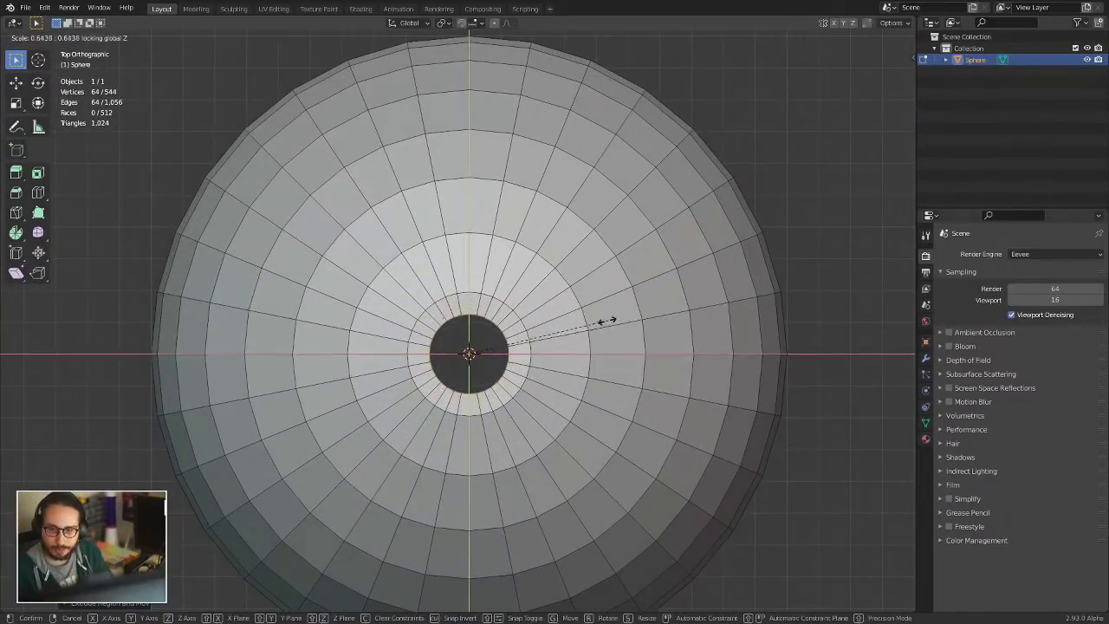
click(510, 346)
Step: Rip one vertical edge loop running from pole to pole, leaving the split edges in place
middle_drag(487, 356, 471, 292)
alt+click(471, 292)
key(v)
right_click(545, 278)
middle_drag(545, 265, 625, 353)
scroll(658, 300, up, 2)
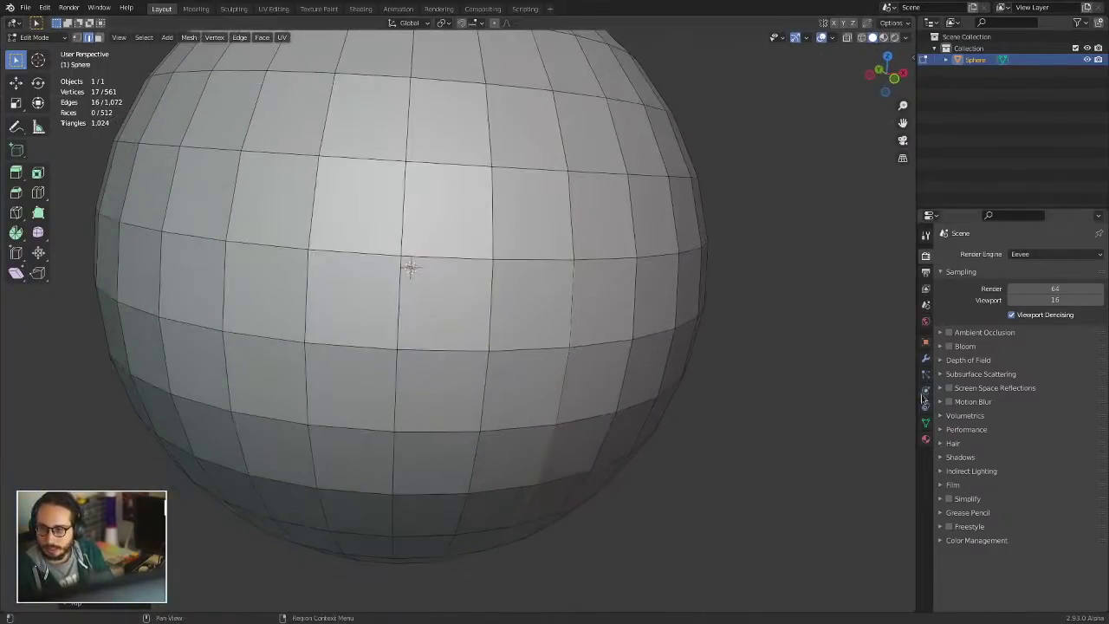
Step: Add a sculpt vertex color layer to the sphere
click(926, 421)
click(999, 441)
click(1098, 456)
mouse_move(705, 358)
middle_down()
mouse_move(684, 351)
mouse_move(691, 360)
middle_up()
Step: Add a Subdivision Surface modifier with 4 viewport levels to the sphere and apply it in Object Mode
click(925, 358)
click(980, 254)
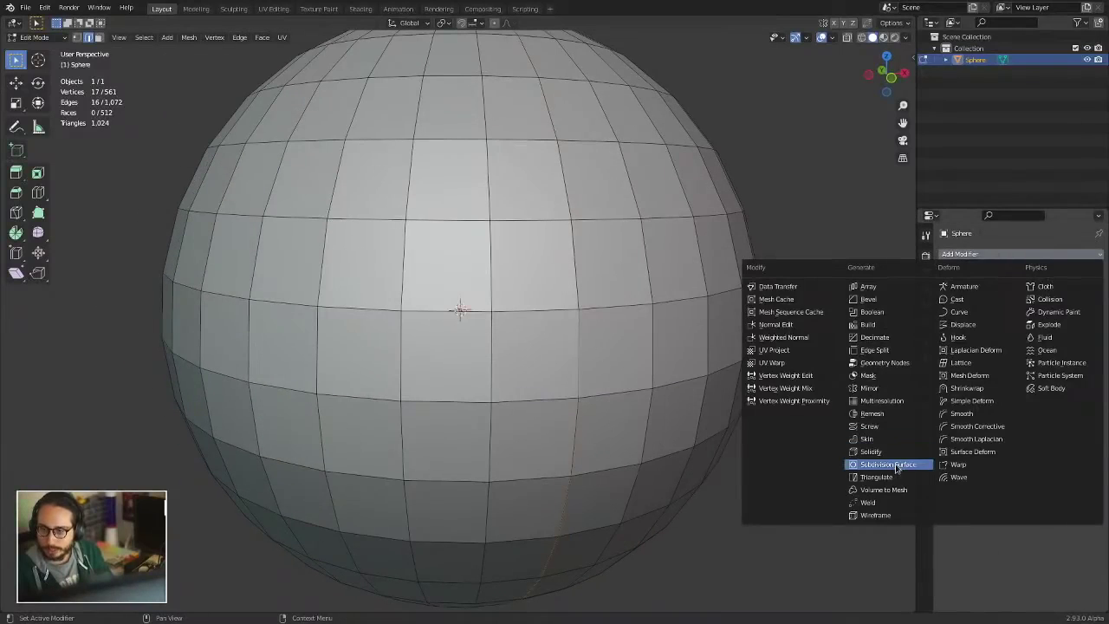
click(893, 464)
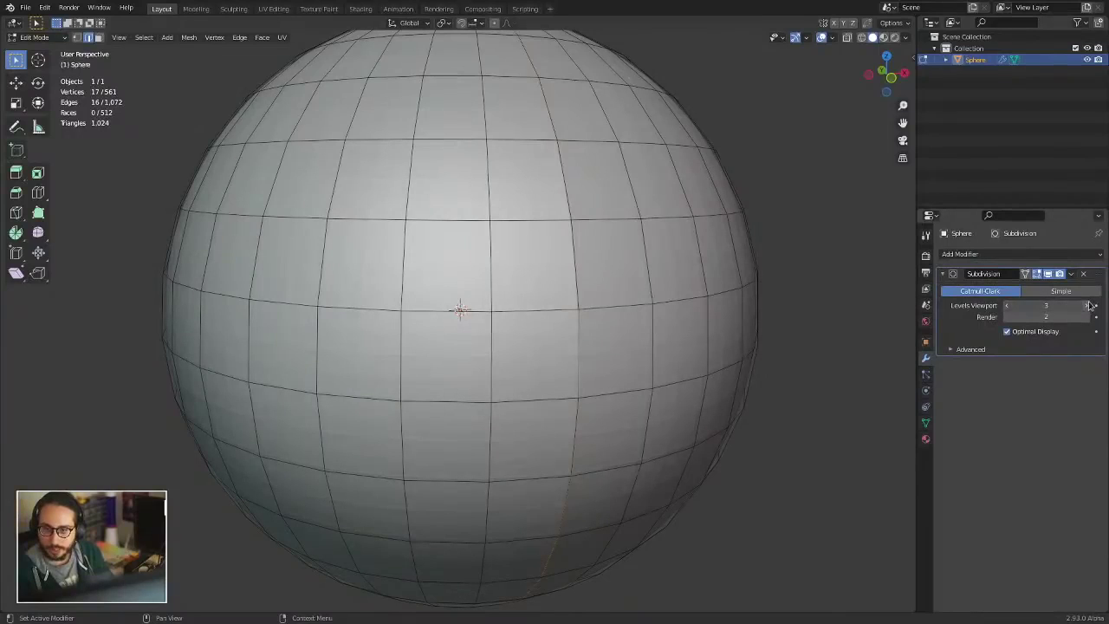
key(Tab)
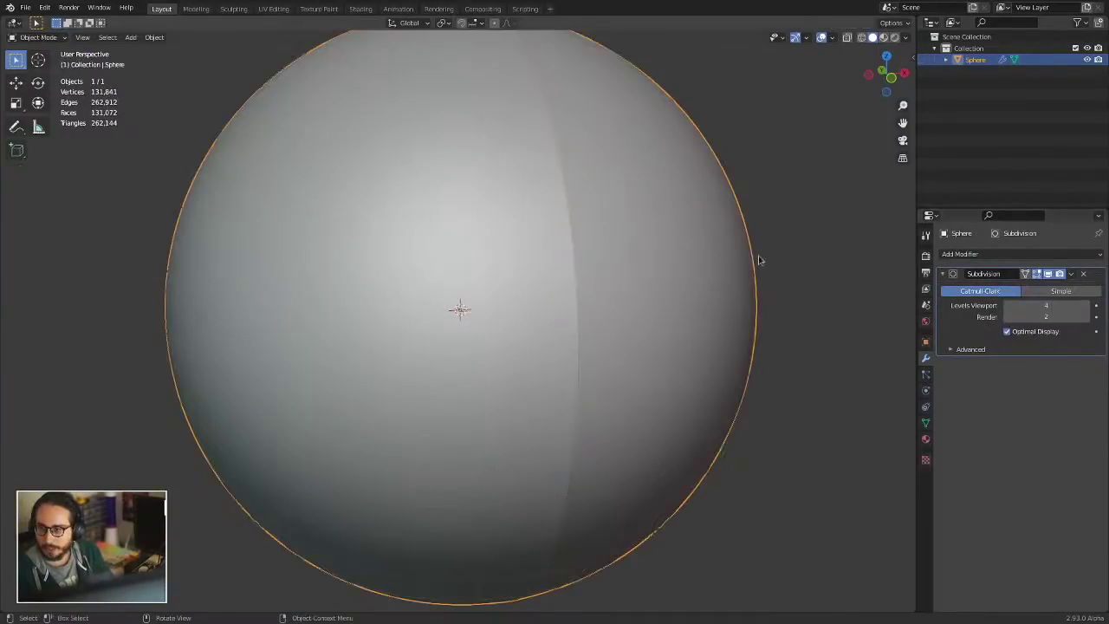
click(1070, 273)
click(1027, 289)
Step: Check the subdivided mesh around the ripped seam in Edit Mode and switch to Sculpt Mode
key(Tab)
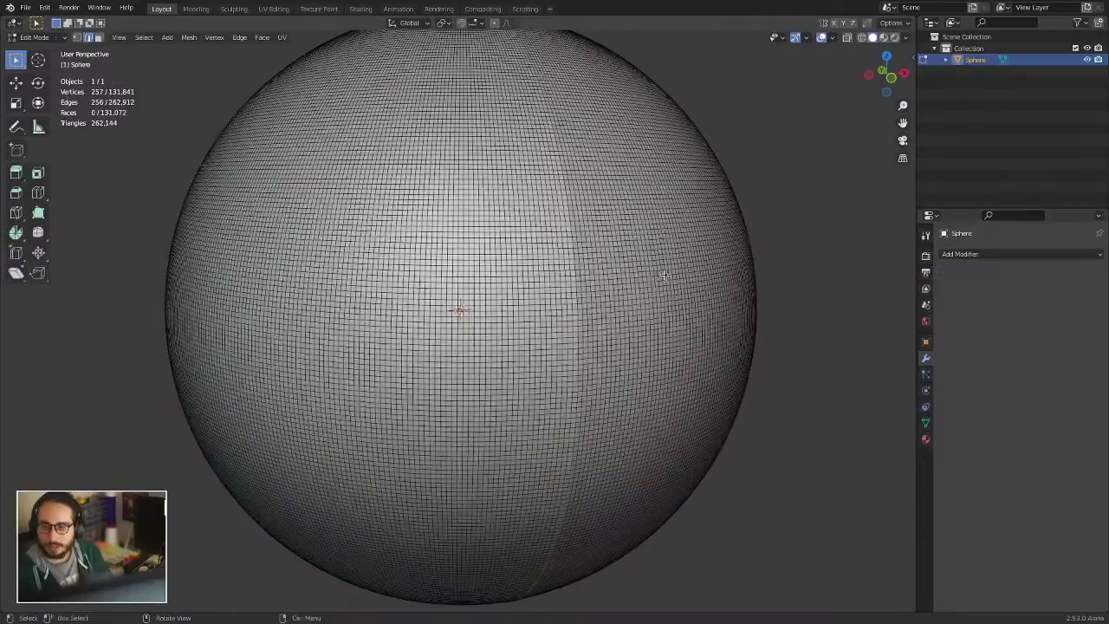
scroll(576, 318, up, 2)
ctrl+alt+drag(578, 317, 582, 300)
alt+drag(586, 286, 598, 257)
key(ctrl+Tab)
click(600, 347)
mouse_move(562, 366)
alt+shift+mouse_down()
mouse_move(463, 324)
mouse_move(482, 312)
alt+shift+mouse_up()
scroll(479, 316, down, 1)
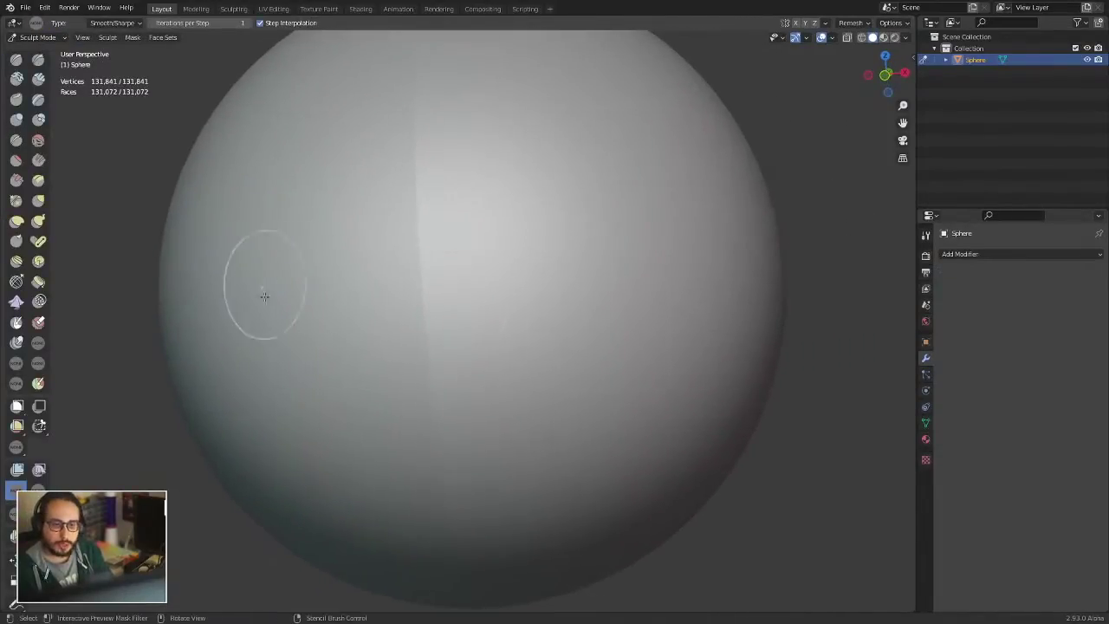
Step: Activate the Color Filter tool, set its type to Fill, and choose a light green fill color
alt+drag(281, 305, 272, 311)
click(39, 488)
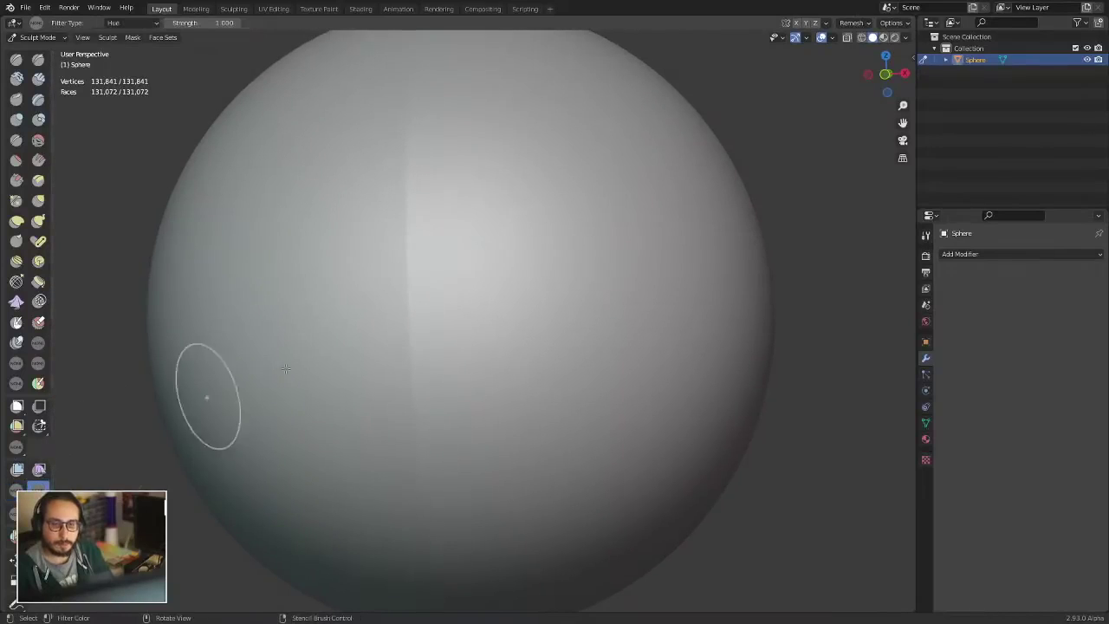
ctrl+alt+drag(426, 341, 433, 320)
middle_drag(433, 319, 415, 309)
scroll(416, 309, up, 1)
click(135, 24)
click(117, 37)
click(282, 23)
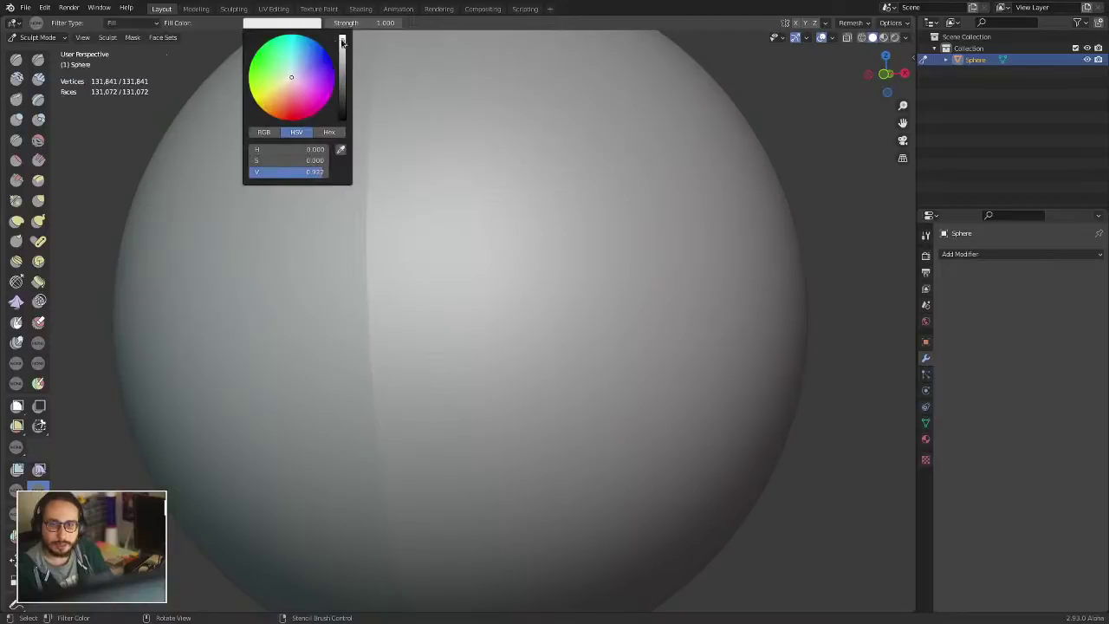
drag(281, 77, 272, 61)
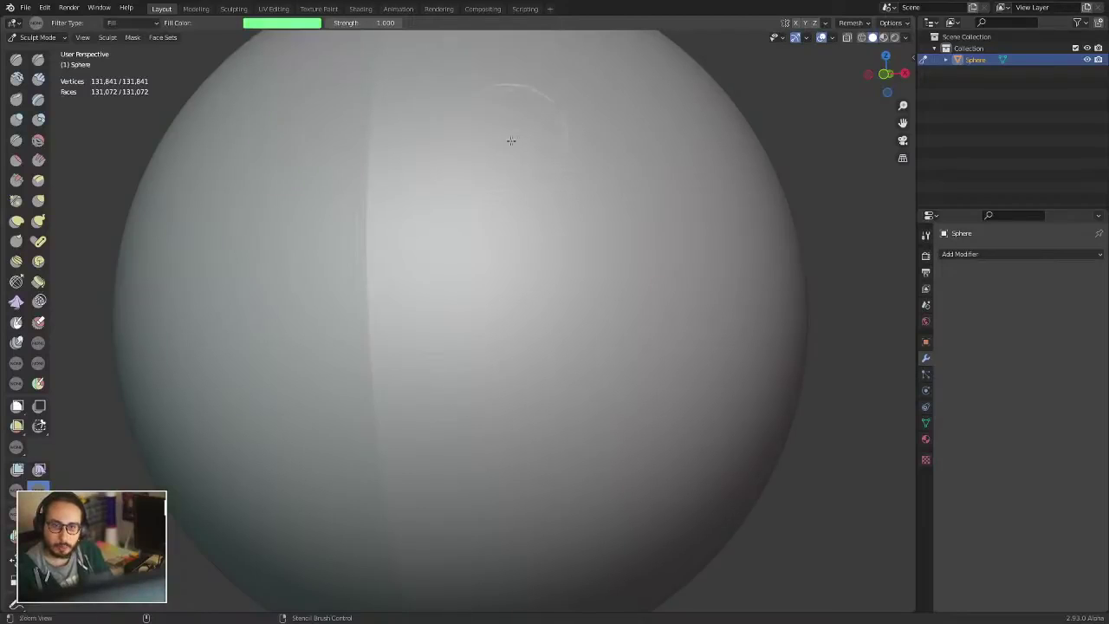
Step: Set the viewport shading to display vertex colors and fill the whole sphere with light green
scroll(330, 260, down, 3)
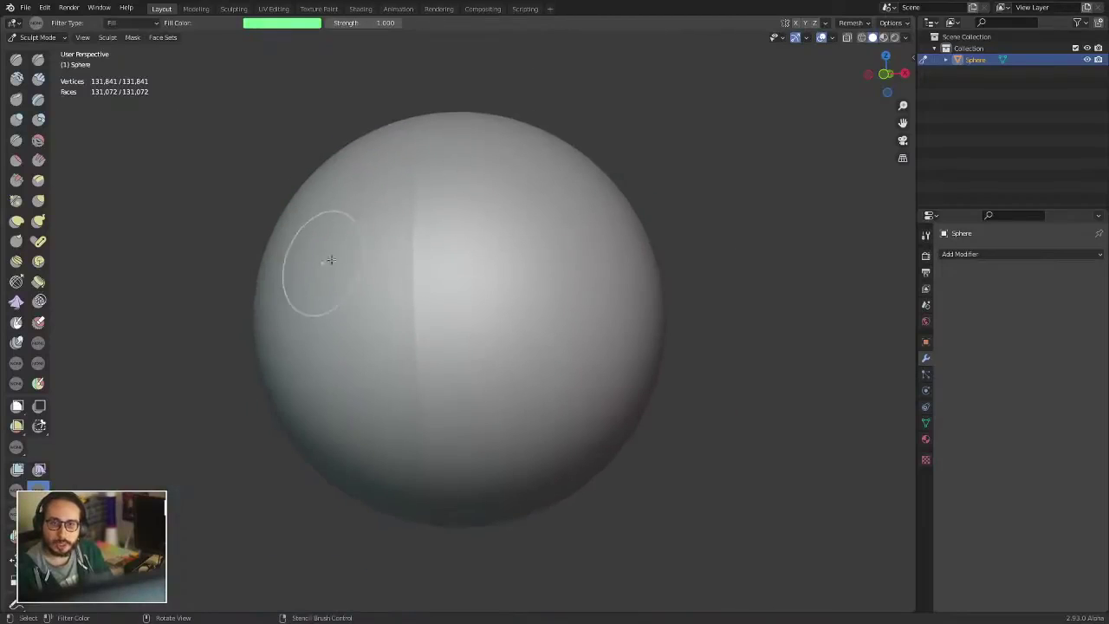
click(906, 38)
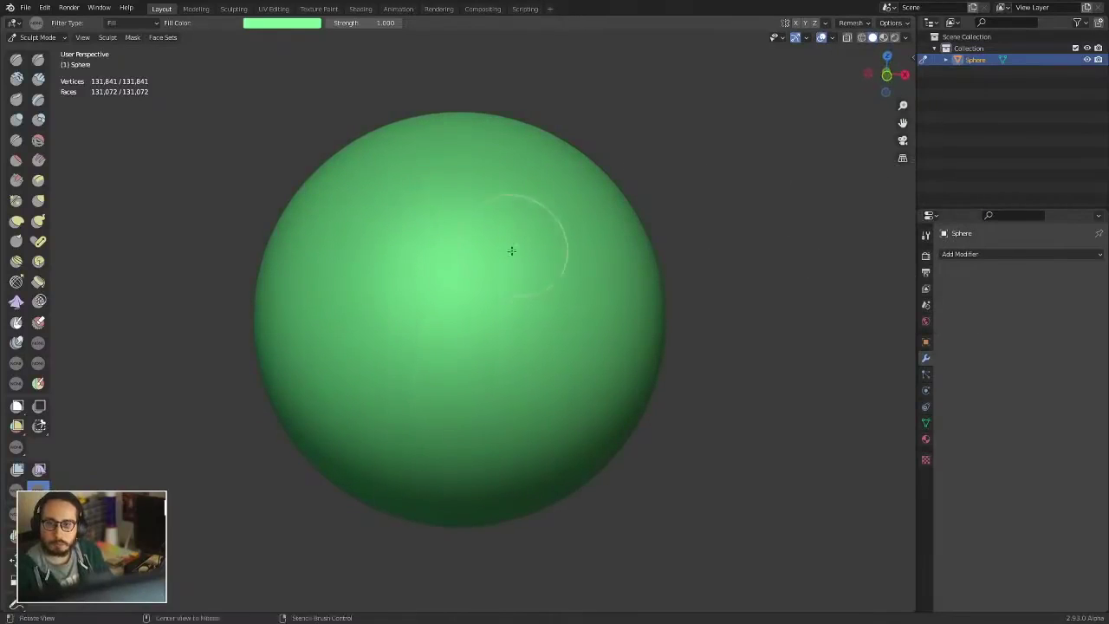
scroll(483, 250, up, 4)
scroll(447, 238, up, 2)
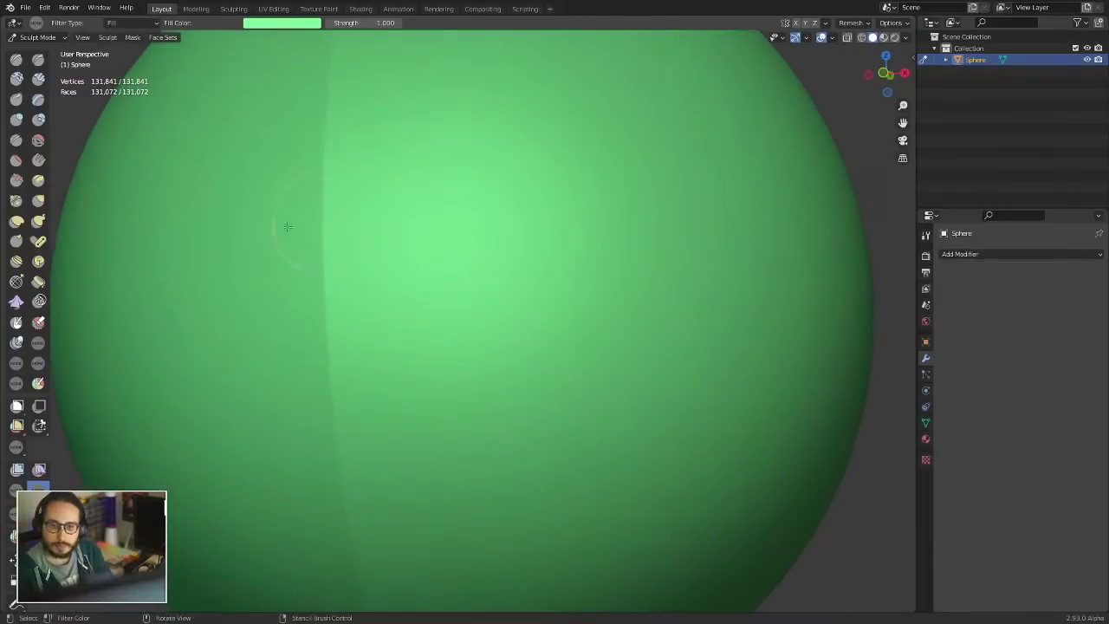
Step: Activate the Snake Hook brush, add a new texture to it and choose the texture's mapping
click(38, 221)
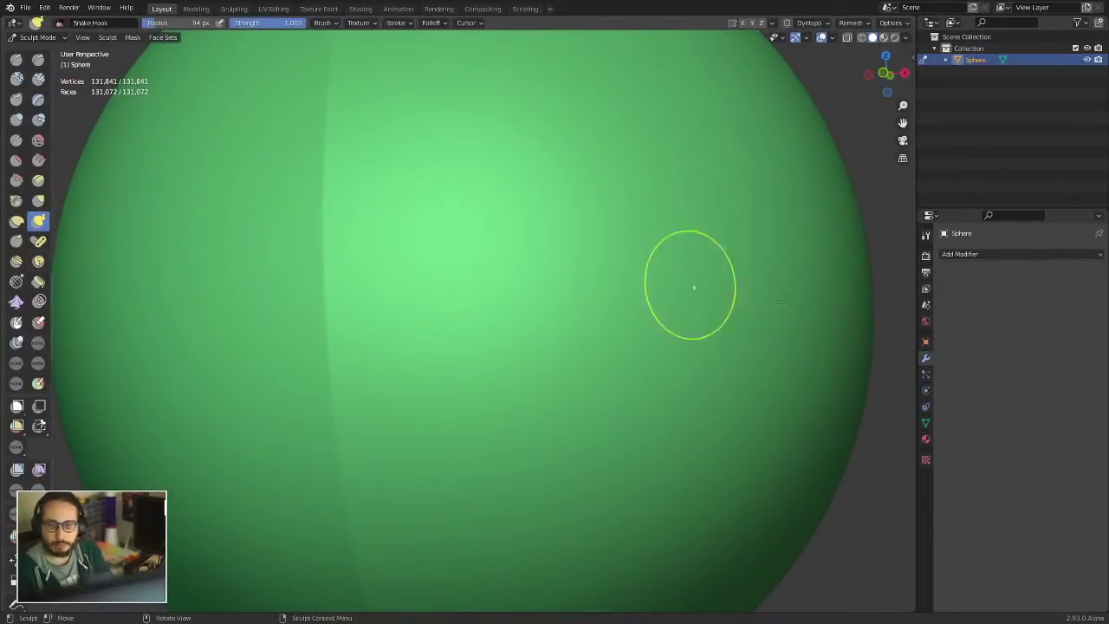
click(926, 256)
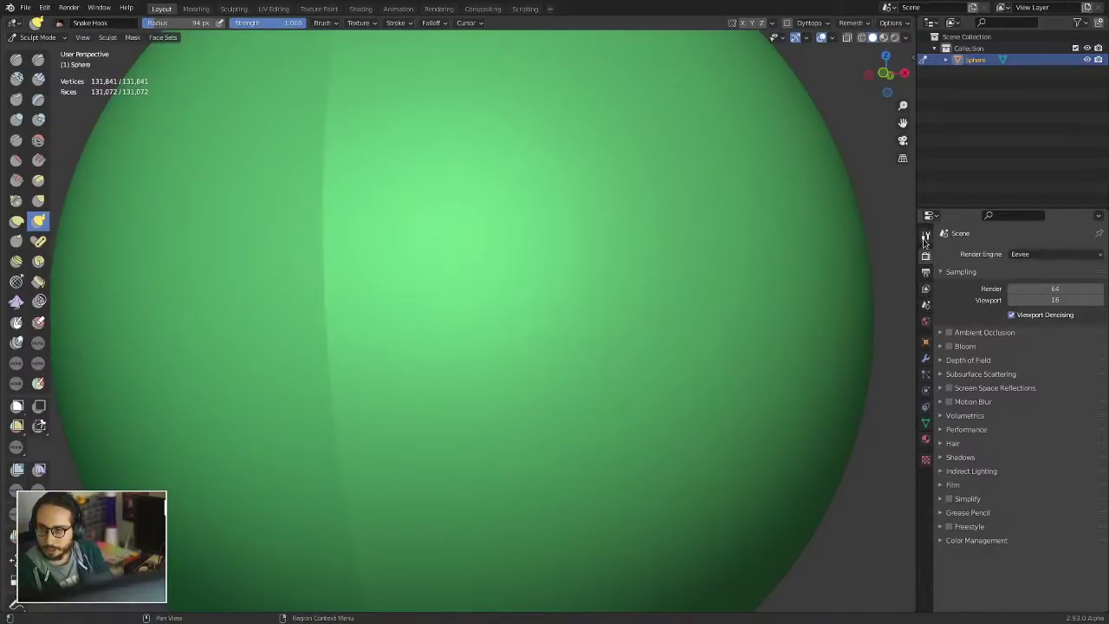
click(925, 272)
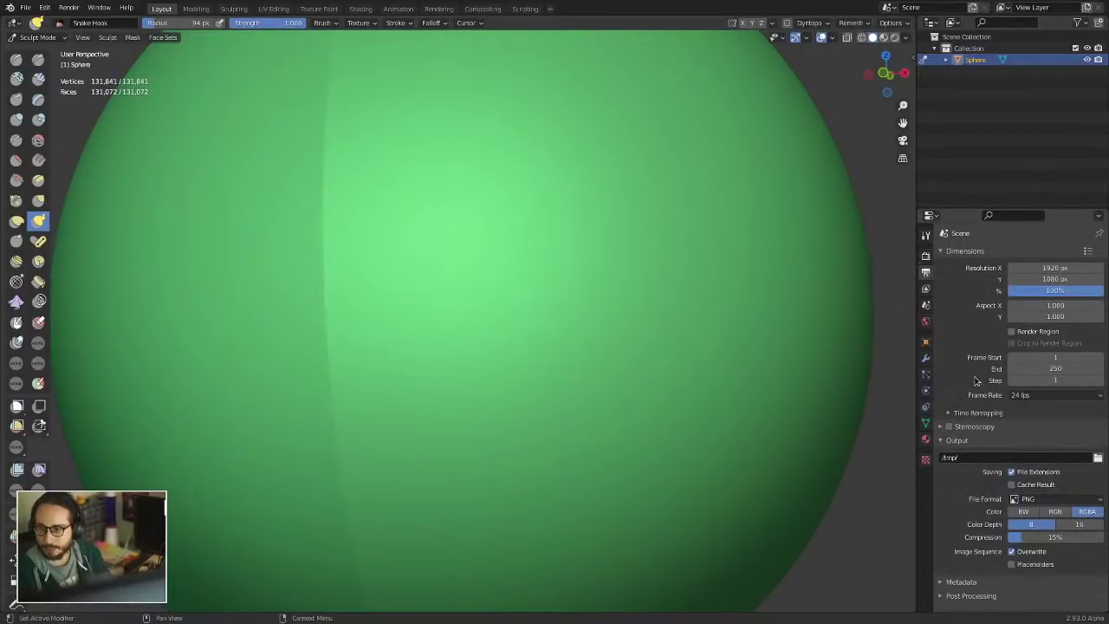
click(925, 236)
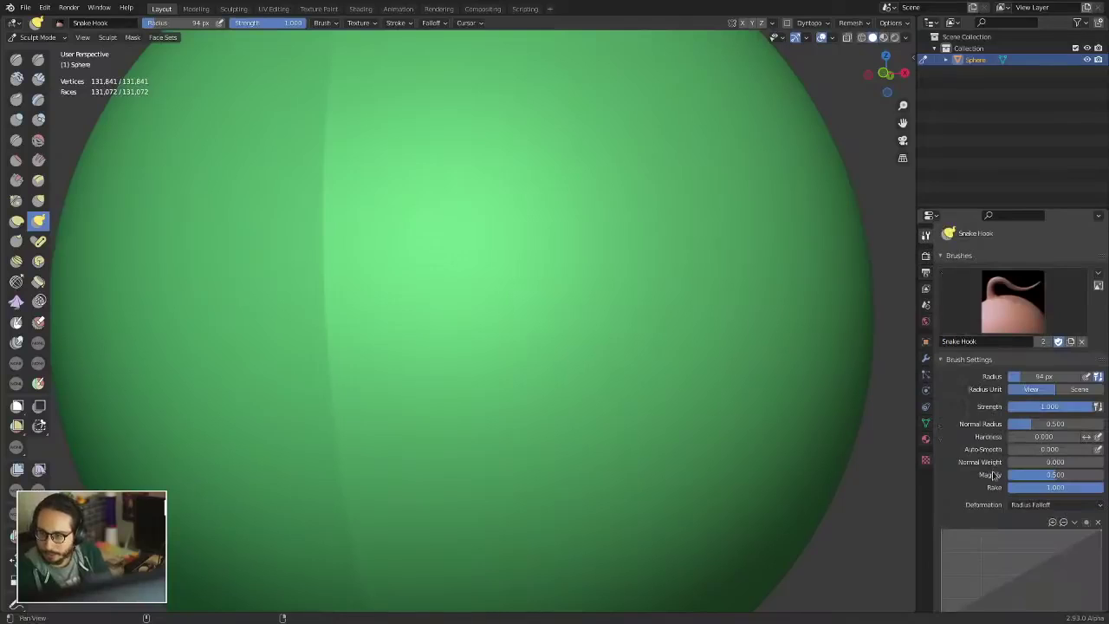
scroll(1012, 408, down, 10)
click(1026, 408)
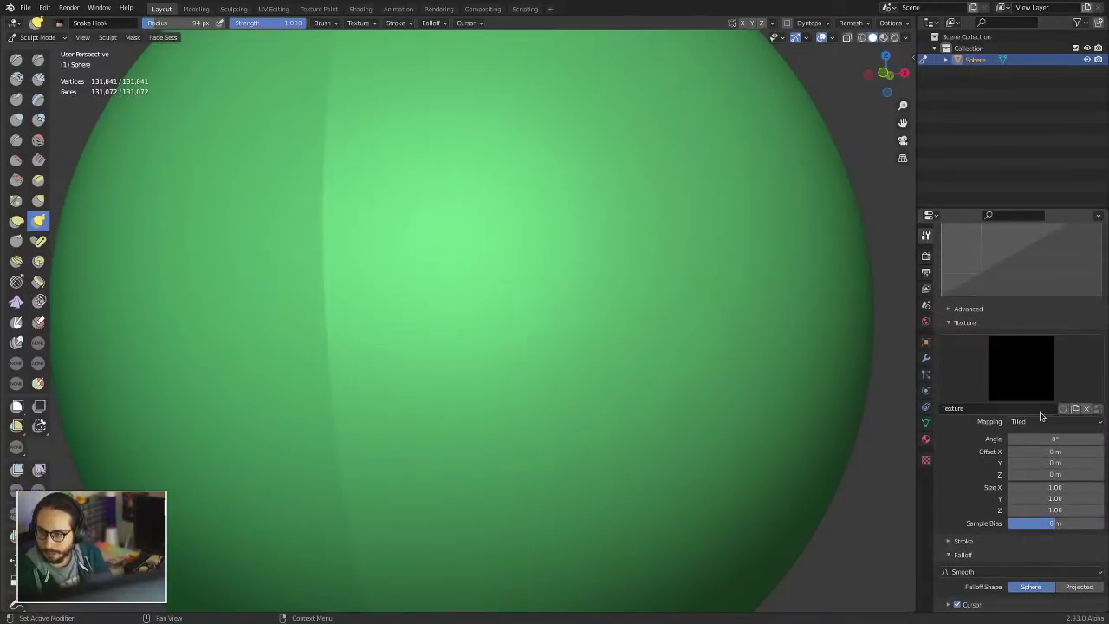
click(1039, 422)
click(1036, 473)
Step: Set the type of the new brush texture to Clouds
click(925, 459)
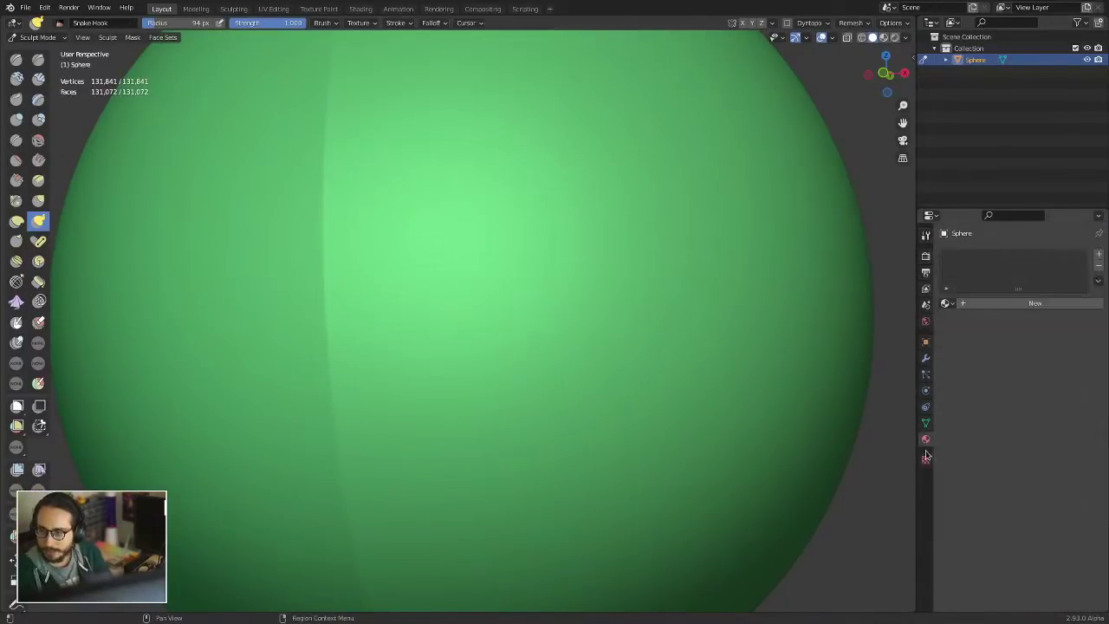
click(1014, 289)
click(1005, 327)
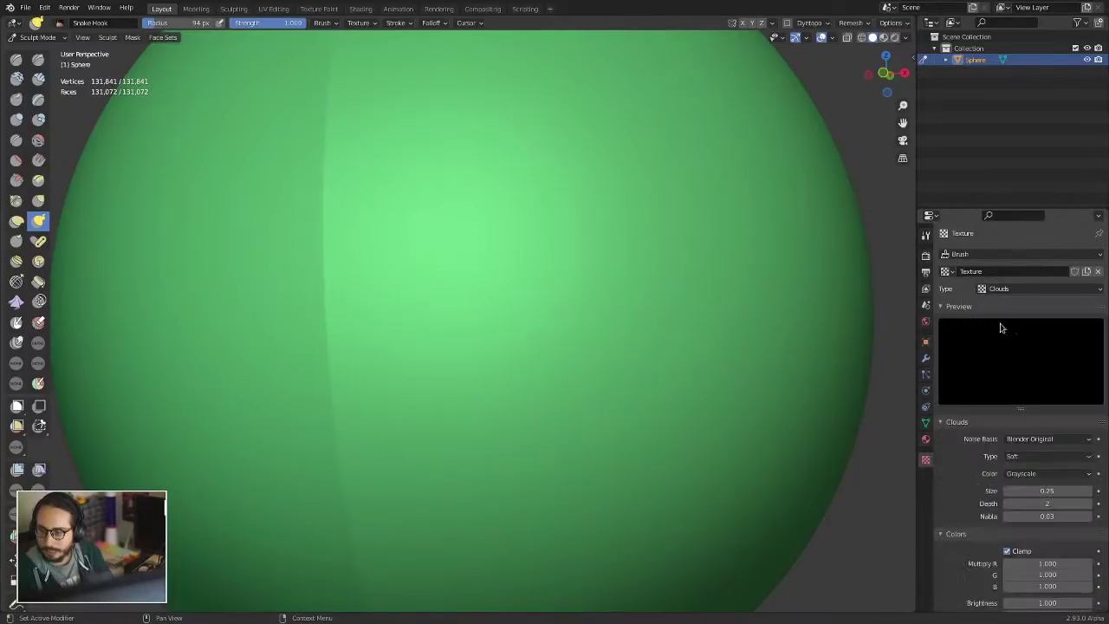
scroll(611, 309, down, 5)
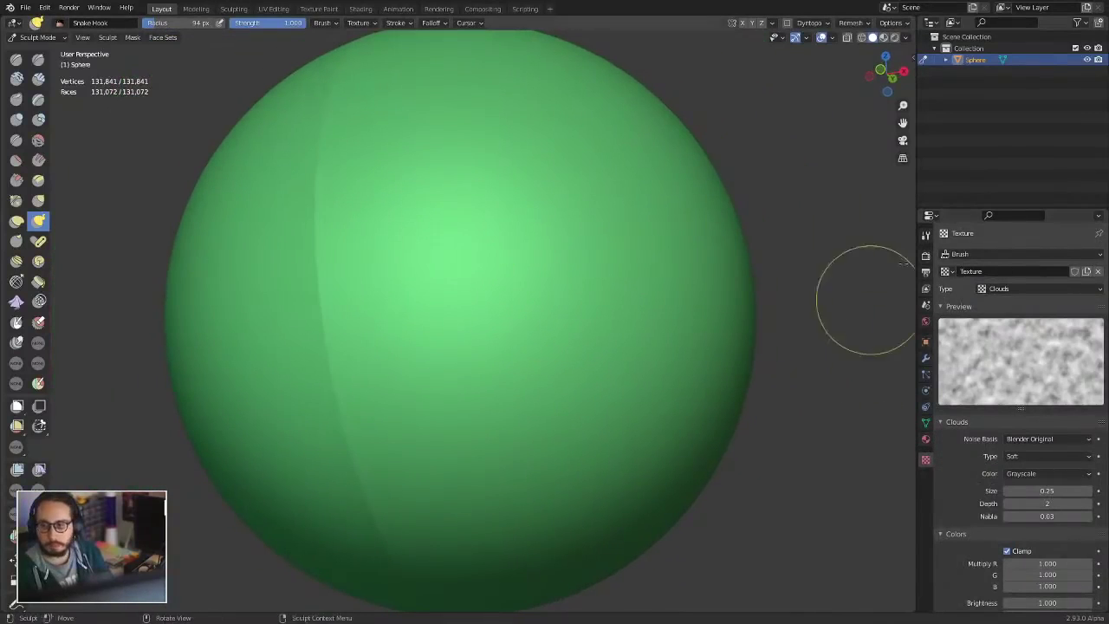
scroll(419, 260, up, 3)
alt+drag(327, 291, 338, 287)
ctrl+alt+drag(338, 288, 351, 280)
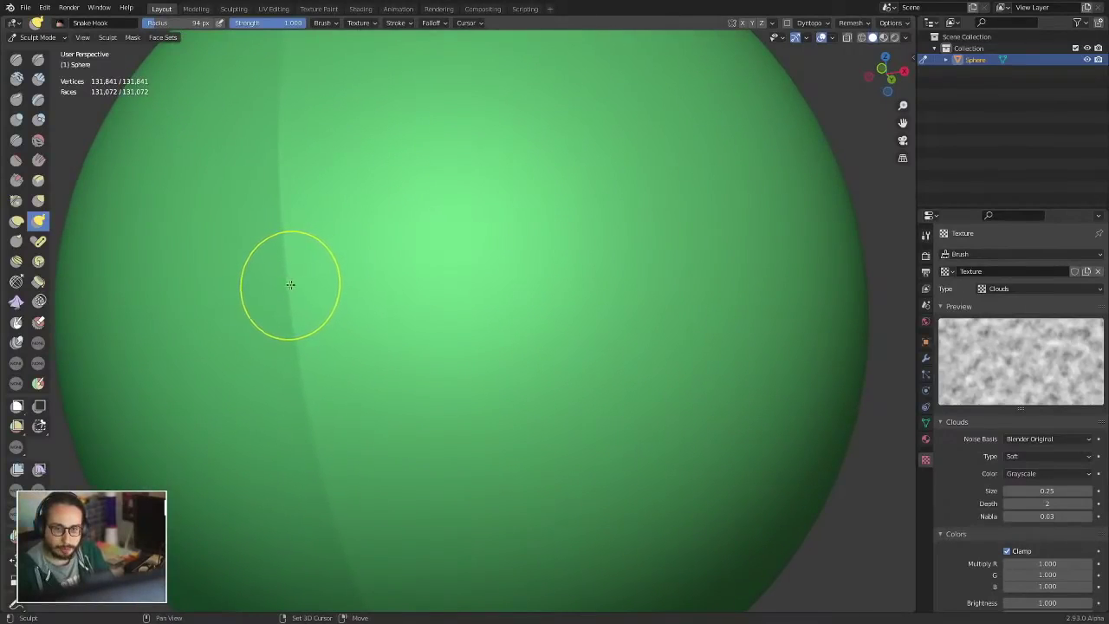
key(shift+a)
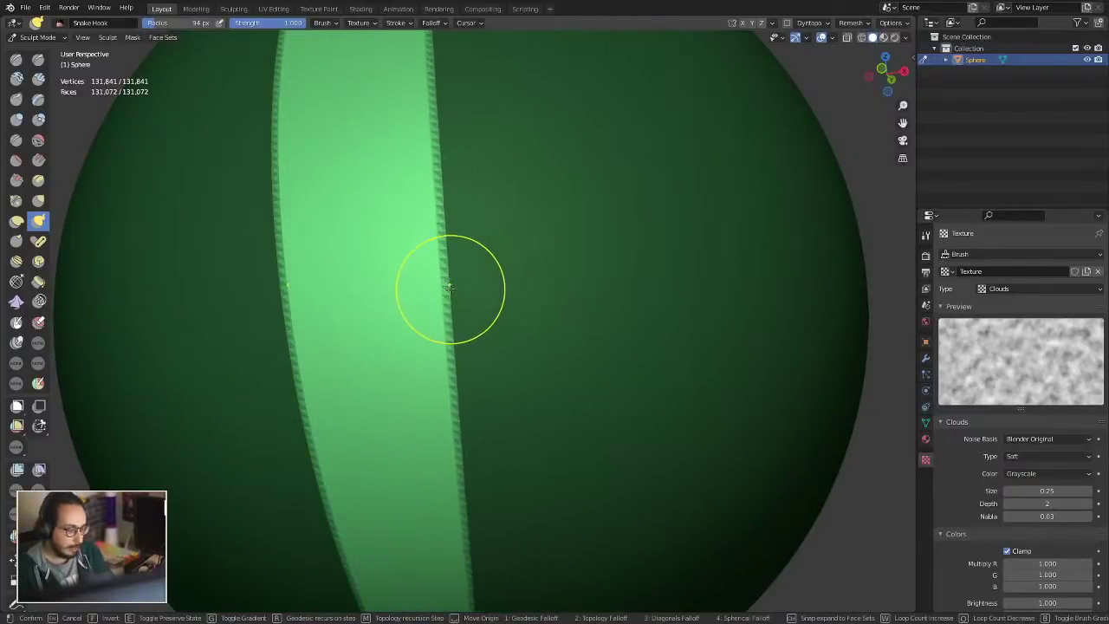
key(2)
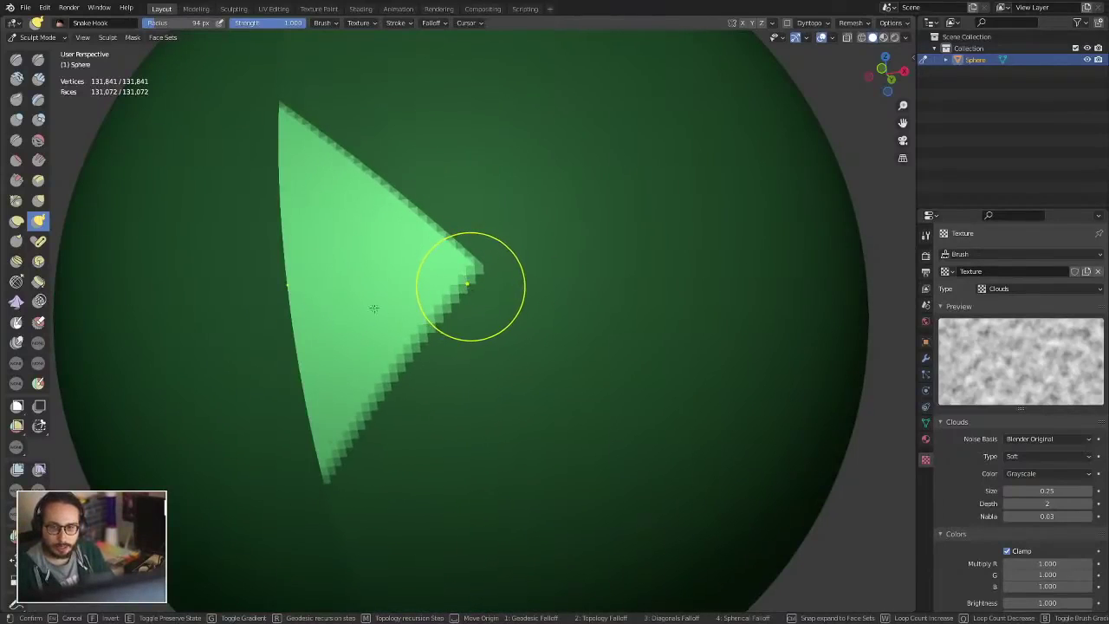
key(Escape)
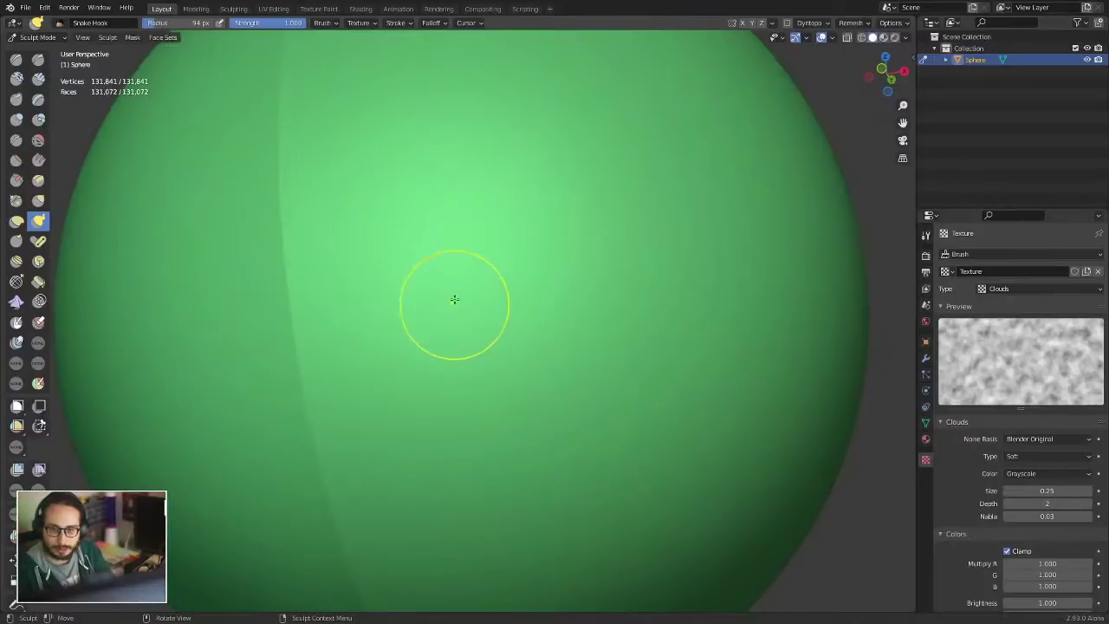
Step: Start an Expand mask from the ripped seam and adjust its loop count to repeat vertical stripes around the sphere
key(shift+a)
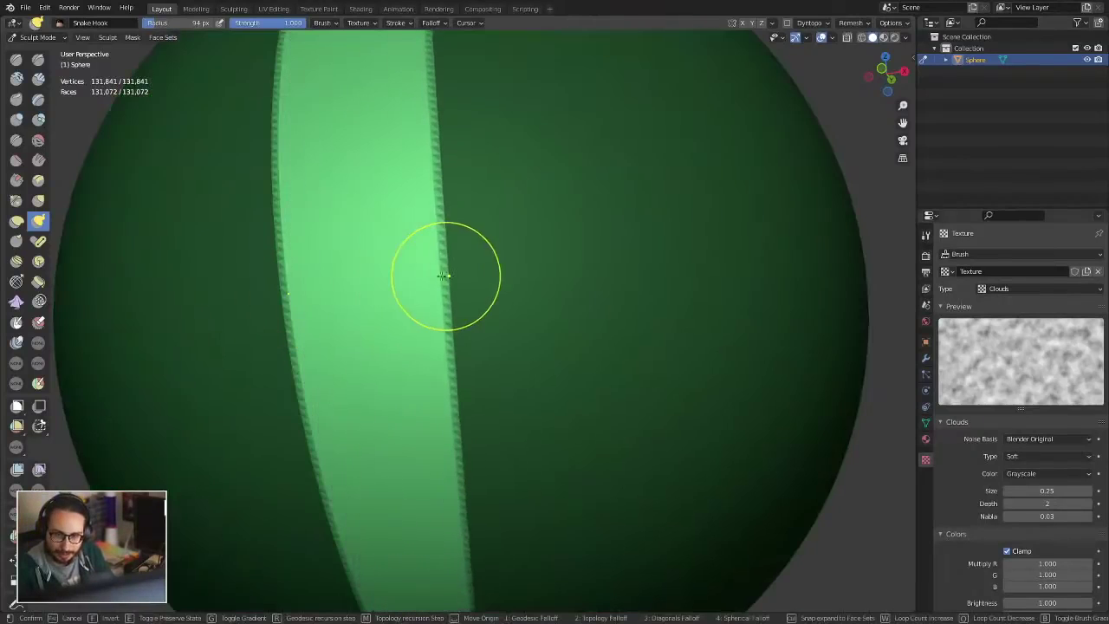
key(w)
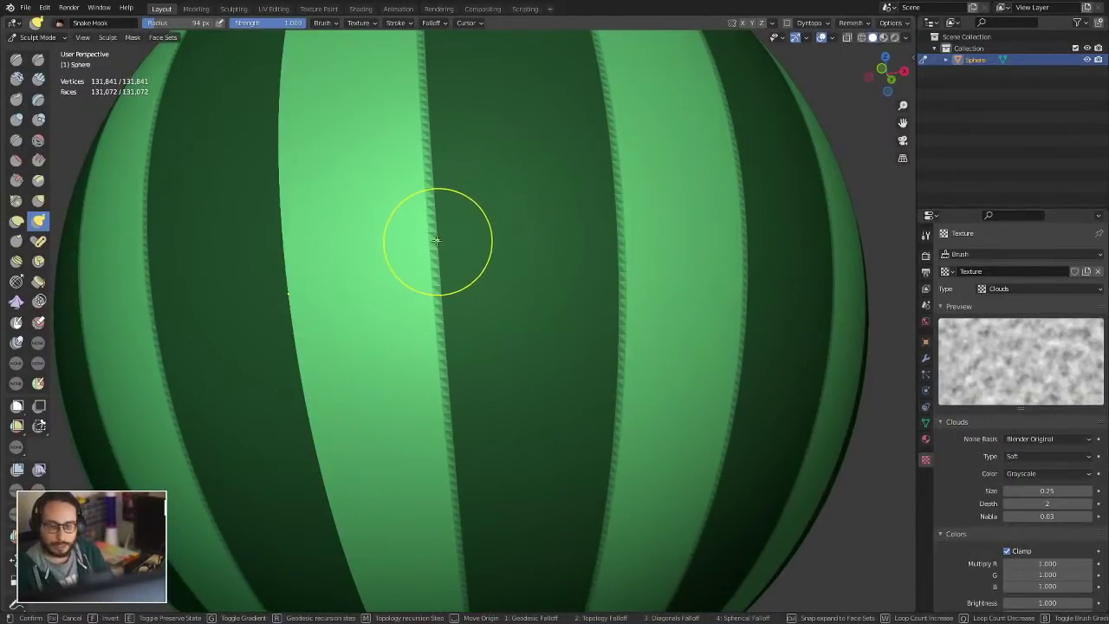
key(q)
Step: Distort the looped mask's edges with the brush texture, adjust the distortion for irregular stripes, and confirm the mask
key(y)
key(y)
key(y)
key(y)
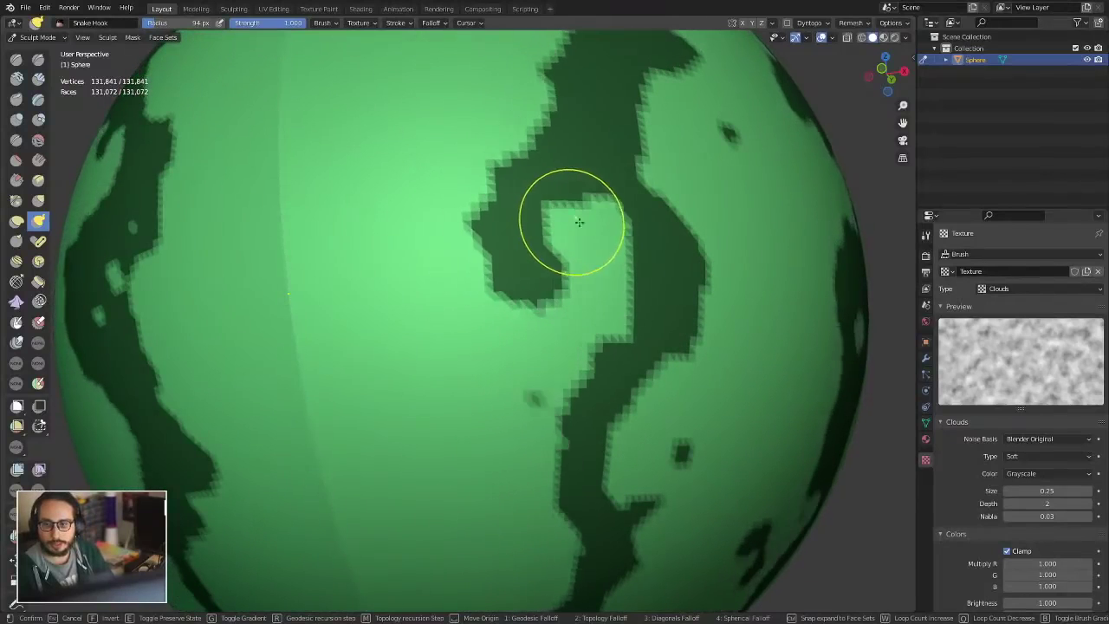
key(t)
key(t)
key(t)
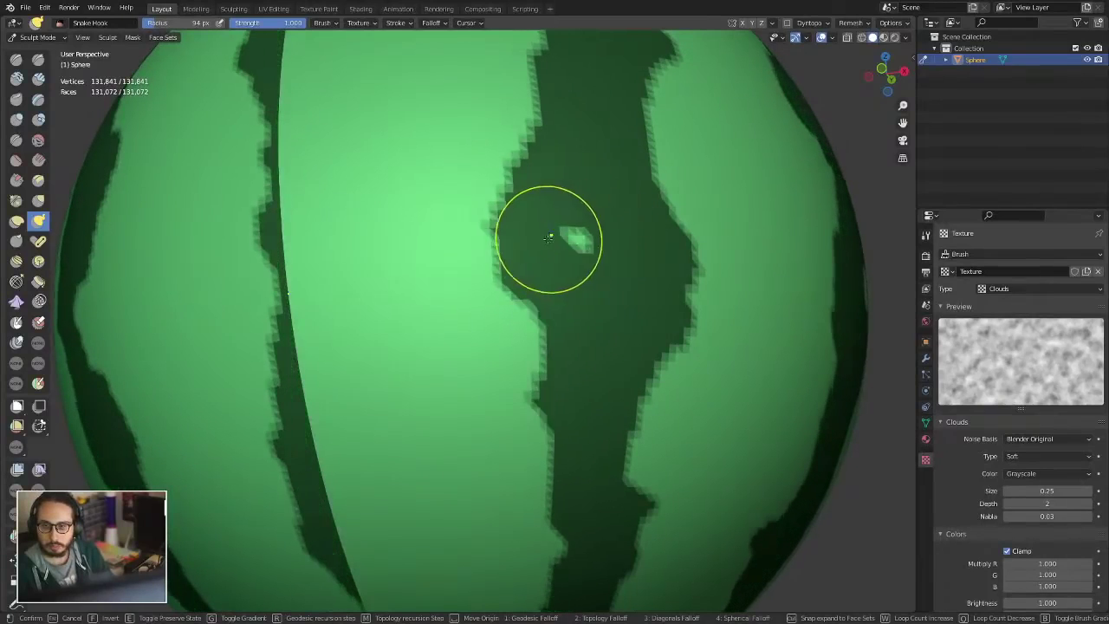
click(583, 228)
Step: Invert the mask so only the narrow irregular stripes are left unmasked
scroll(453, 384, down, 5)
mouse_move(528, 287)
alt+mouse_down()
mouse_move(477, 272)
mouse_move(456, 287)
mouse_move(482, 317)
mouse_move(484, 303)
mouse_move(511, 297)
alt+mouse_up()
scroll(455, 287, up, 1)
scroll(482, 317, up, 1)
scroll(483, 317, up, 1)
key(a)
click(223, 292)
Step: Darken the unmasked stripes with the Color Filter set to Value, and hide the viewport overlays
scroll(410, 310, down, 1)
alt+drag(390, 299, 428, 267)
ctrl+alt+drag(428, 266, 419, 245)
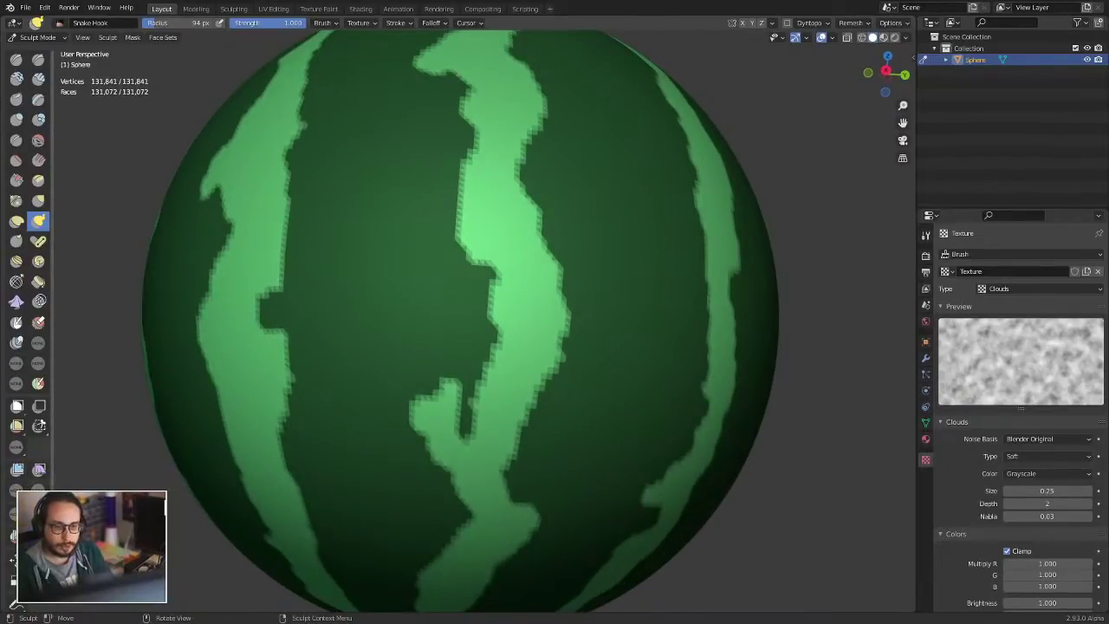
click(38, 488)
click(131, 23)
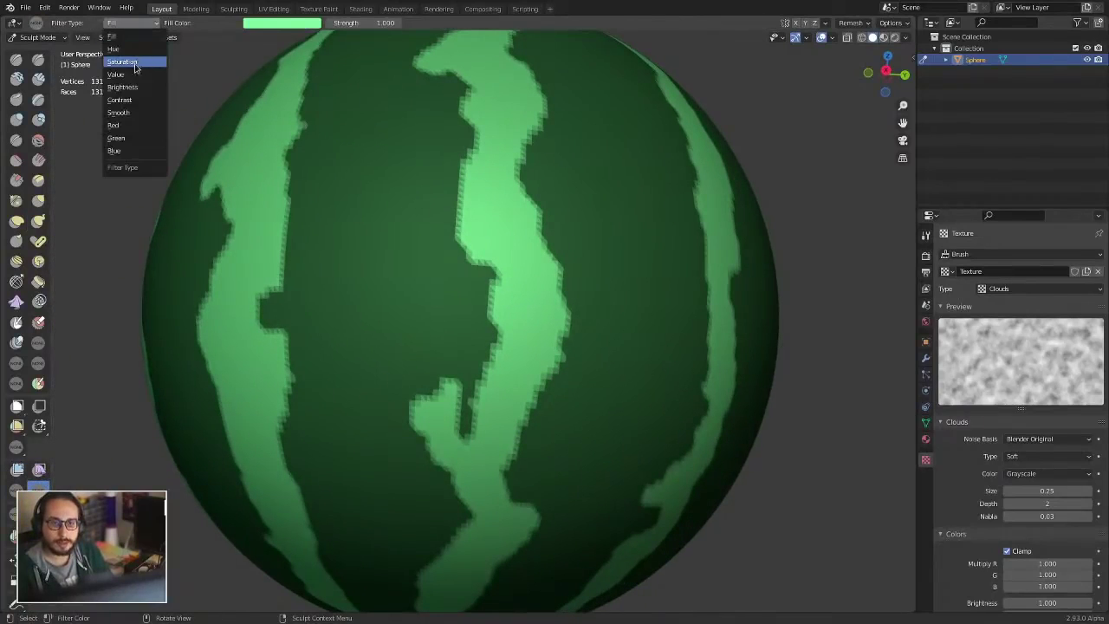
click(132, 77)
alt+drag(642, 213, 384, 240)
click(138, 24)
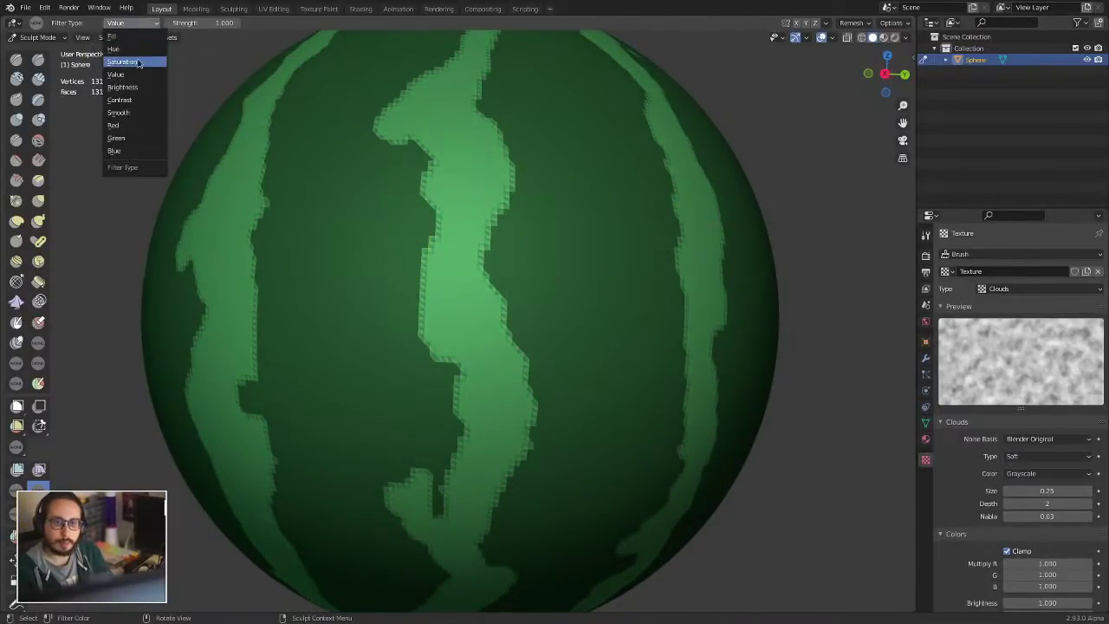
click(132, 76)
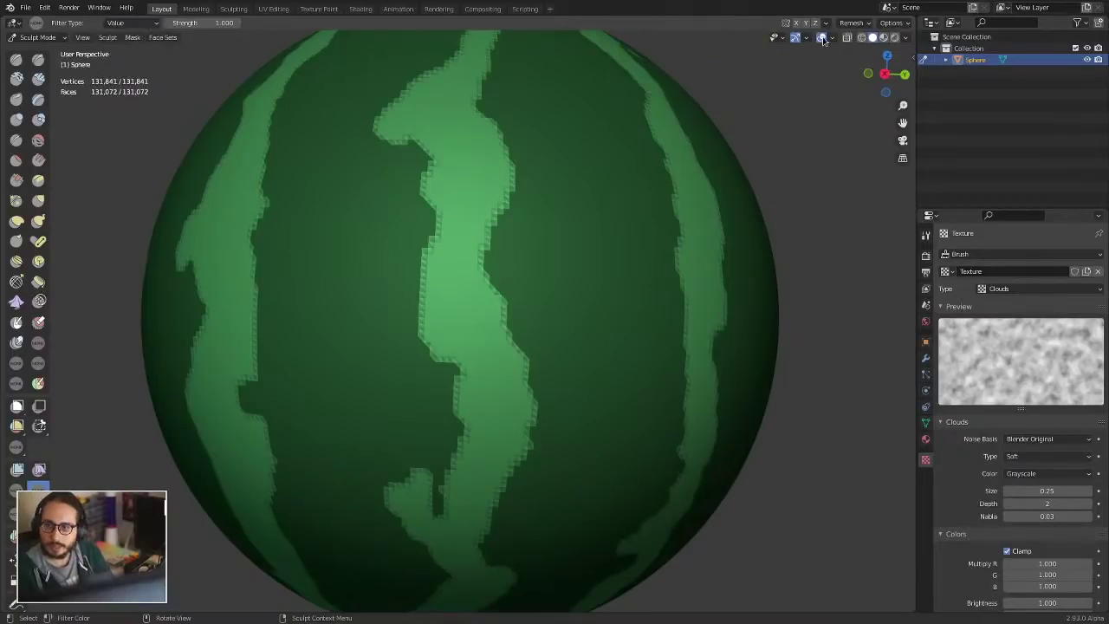
click(822, 38)
Step: Set the Color Filter type to Saturation and increase the saturation of the stripes
click(134, 22)
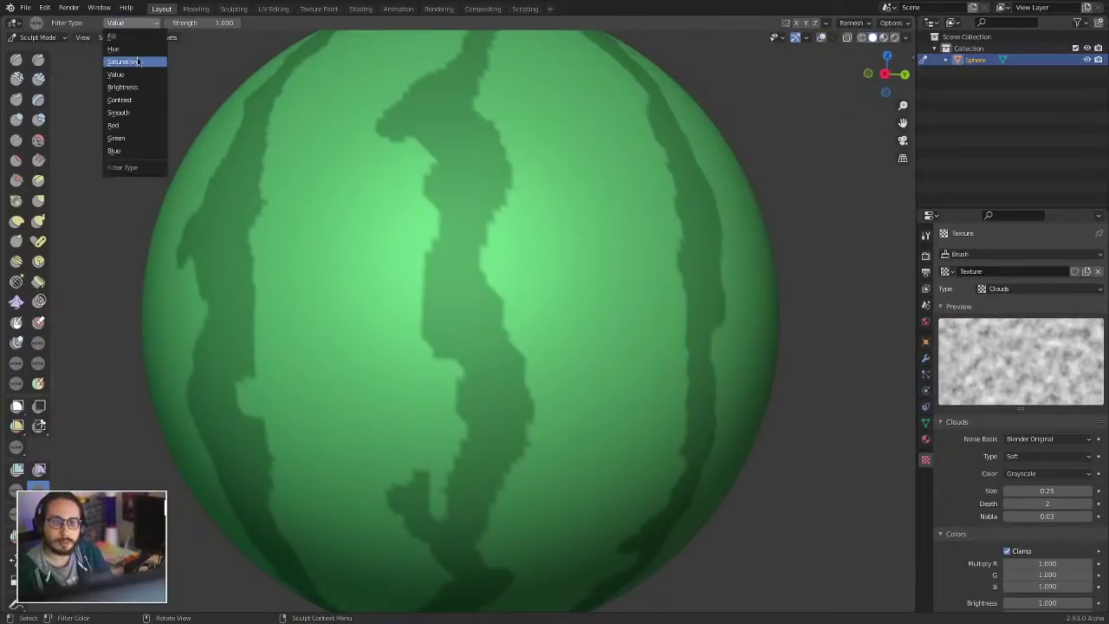
click(134, 63)
drag(435, 194, 580, 198)
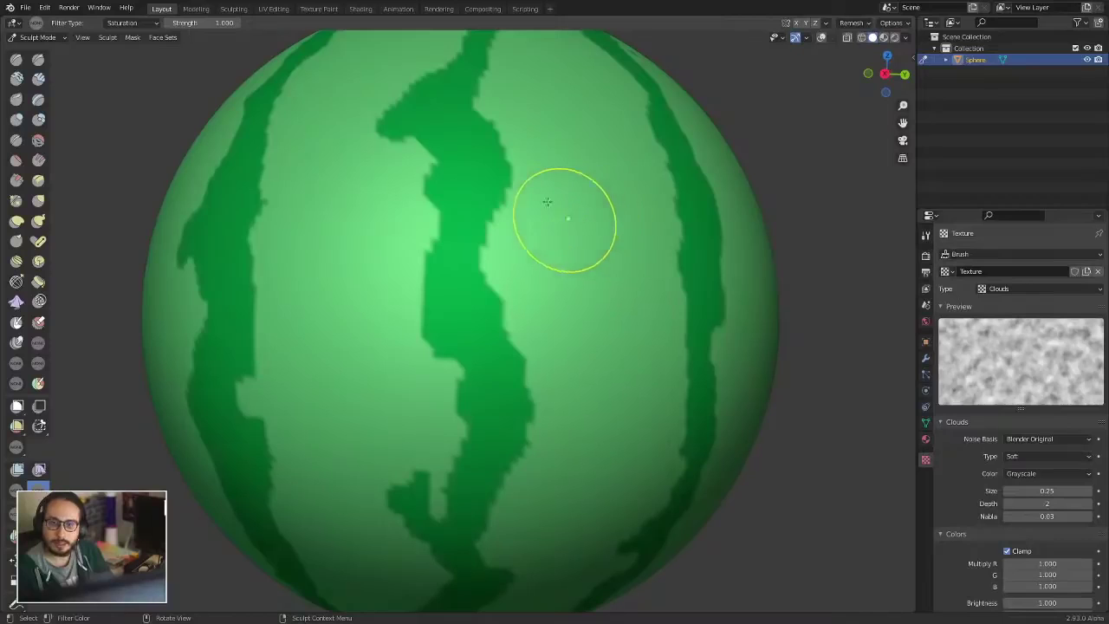
Step: Adjust the stripes' color with the Color Filter's Brightness type and its Hue type
click(139, 23)
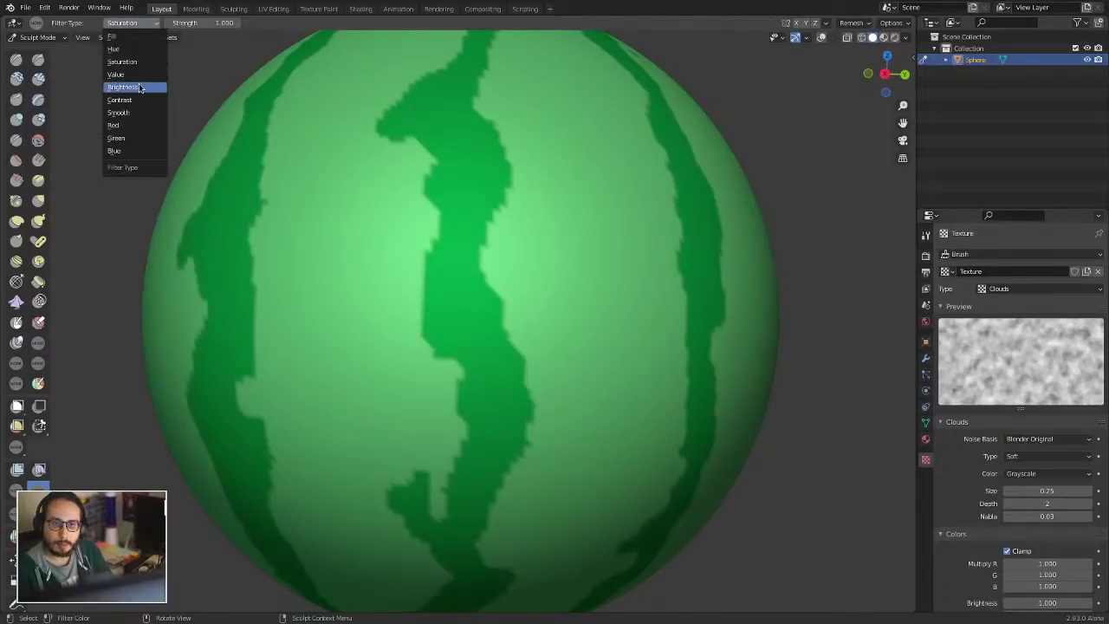
click(140, 87)
click(134, 23)
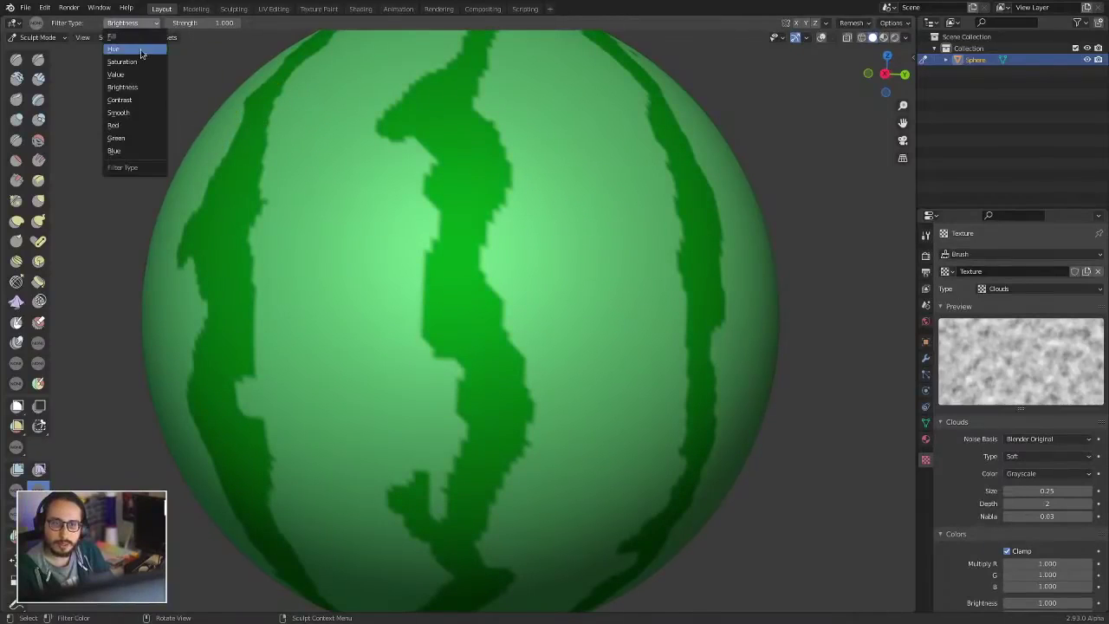
click(139, 51)
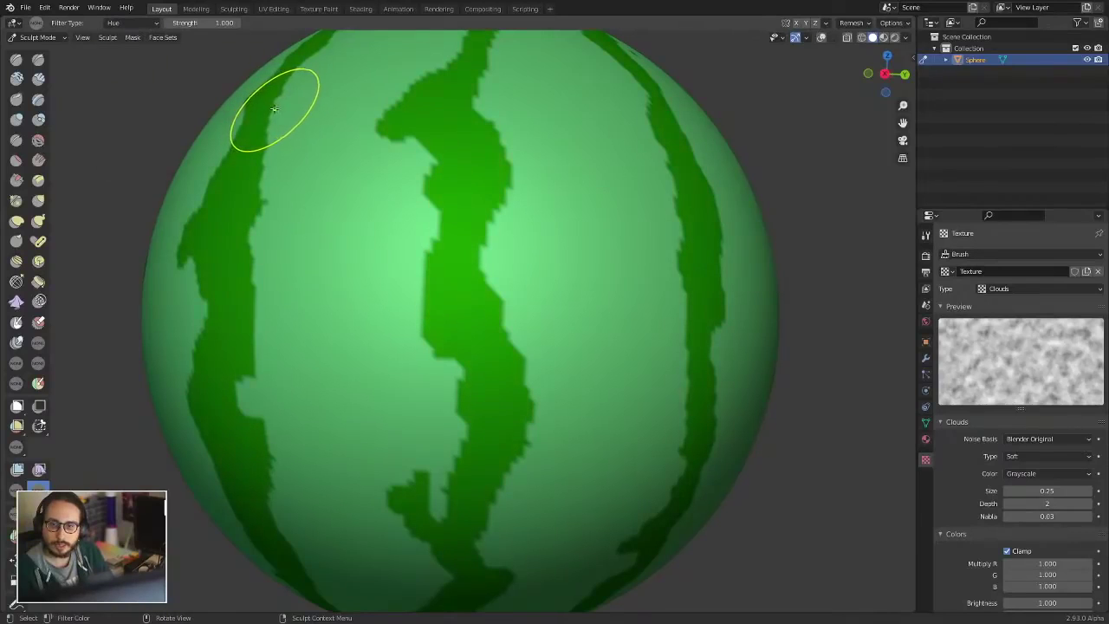
Step: Inspect the striped sphere and its seam side in Object Mode, and return to Sculpt Mode
scroll(421, 141, down, 5)
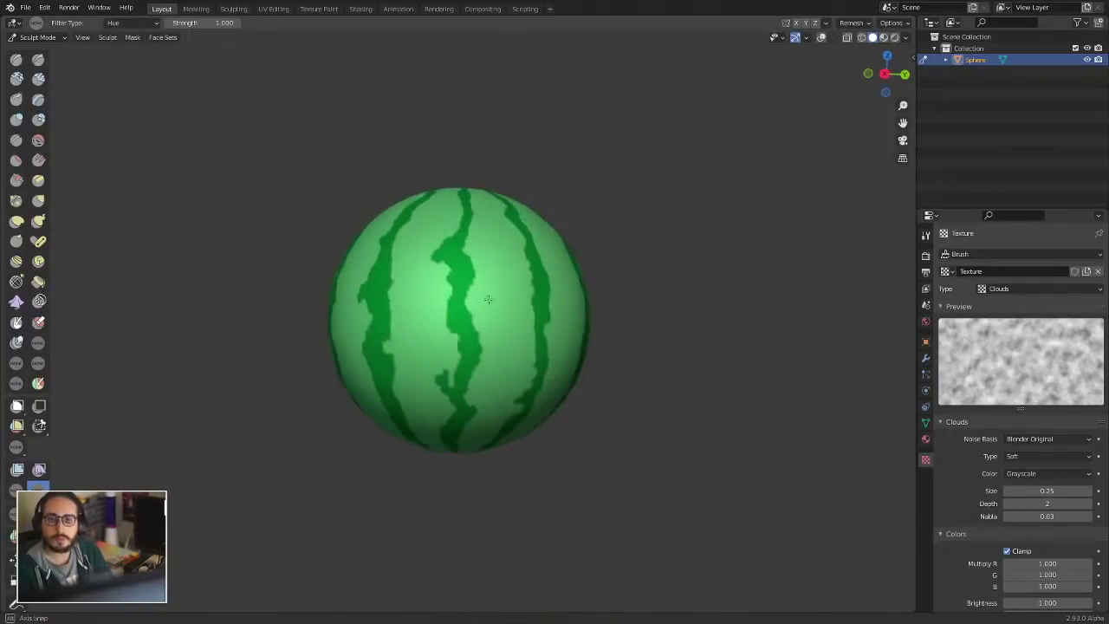
scroll(495, 272, up, 1)
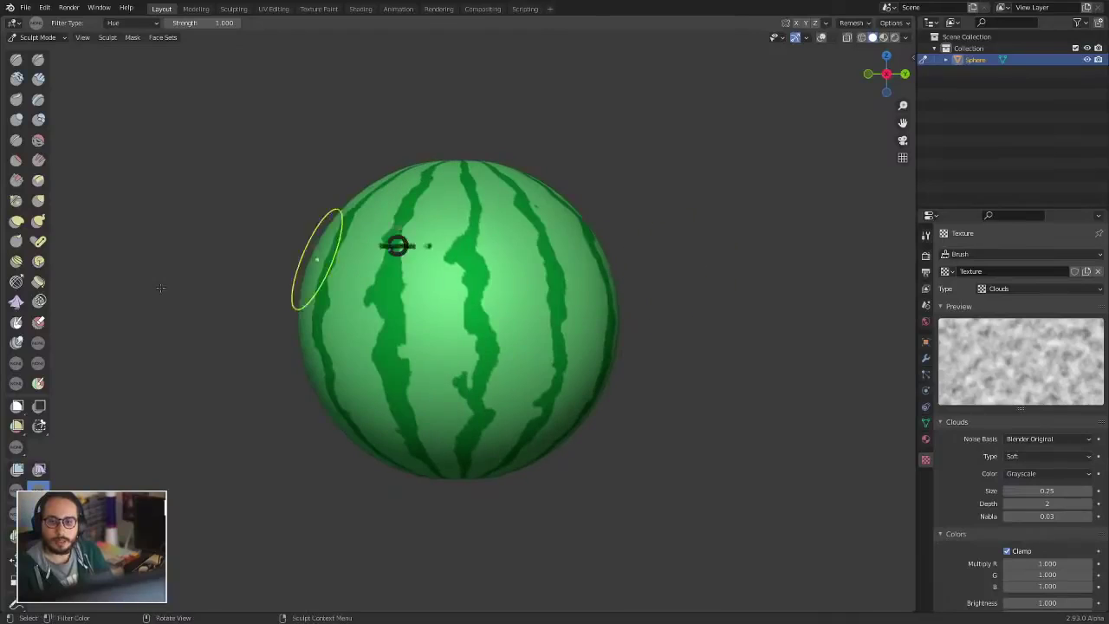
key(ctrl+Tab)
scroll(493, 282, up, 3)
middle_drag(570, 302, 464, 261)
scroll(464, 261, up, 1)
key(ctrl+Tab)
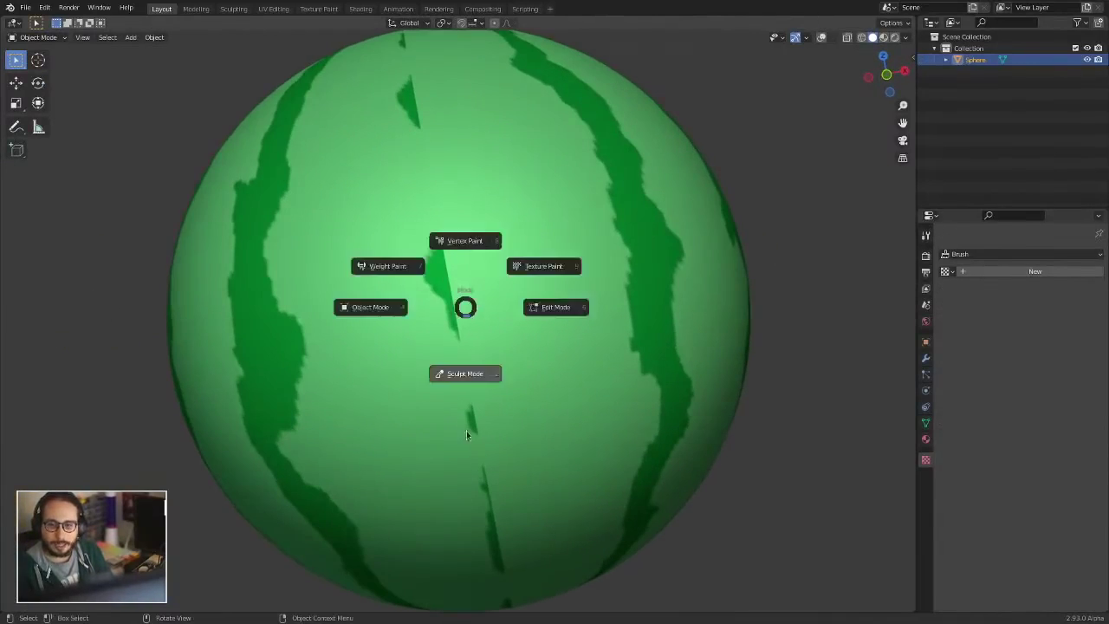
click(462, 372)
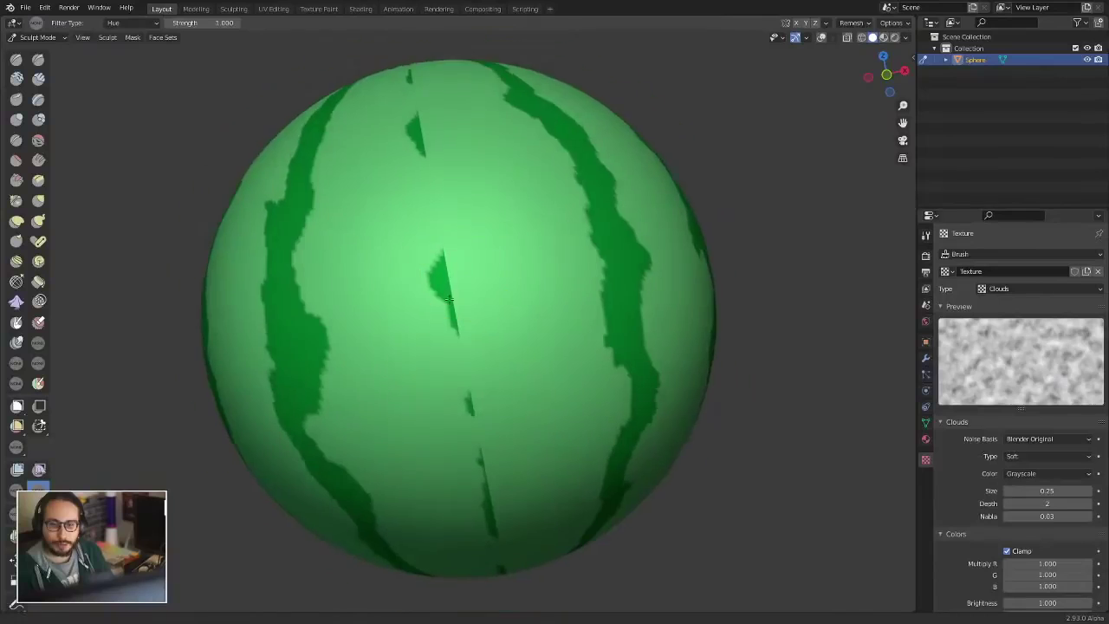
Step: Activate the Smear brush and bring the stripe fragments along the seam into close view
click(15, 344)
middle_drag(329, 234, 318, 276)
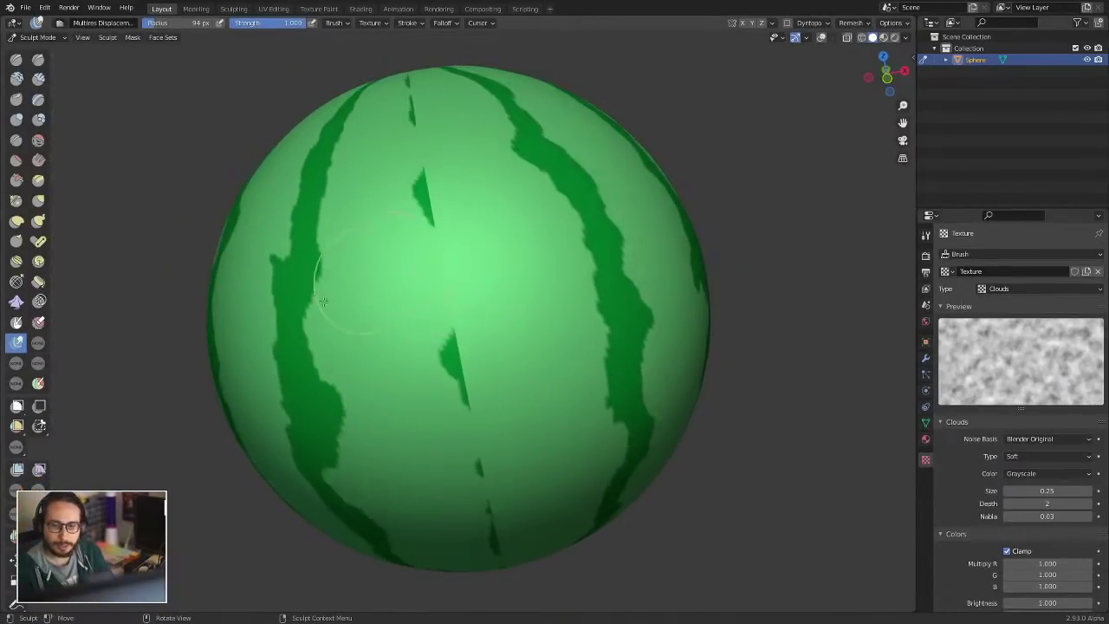
click(16, 363)
scroll(468, 260, up, 5)
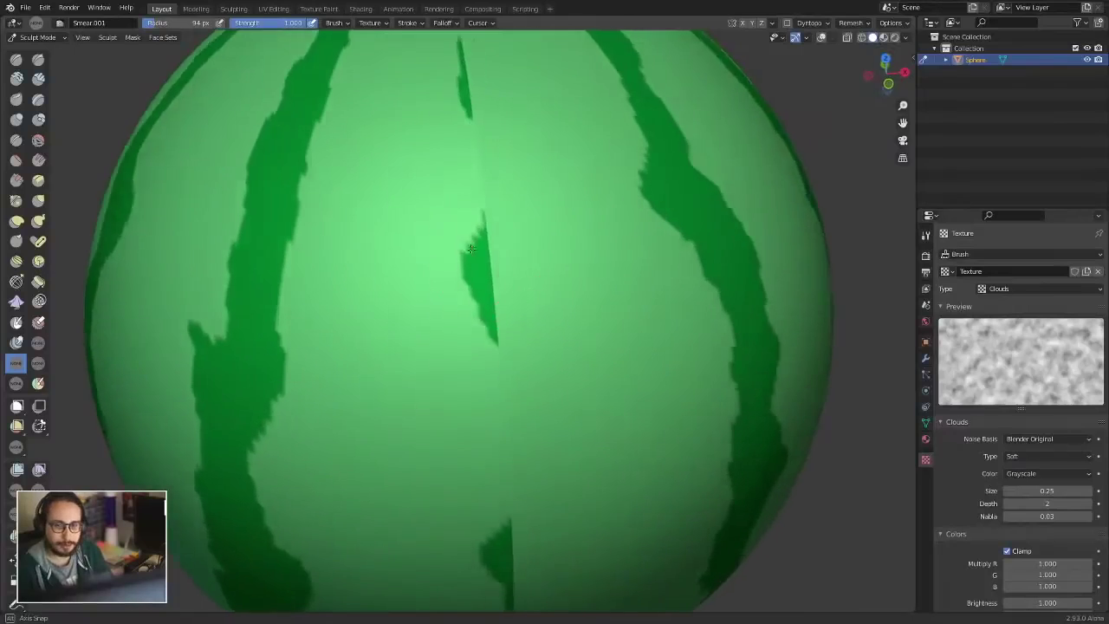
mouse_move(472, 248)
middle_down()
mouse_move(450, 265)
mouse_move(460, 205)
middle_up()
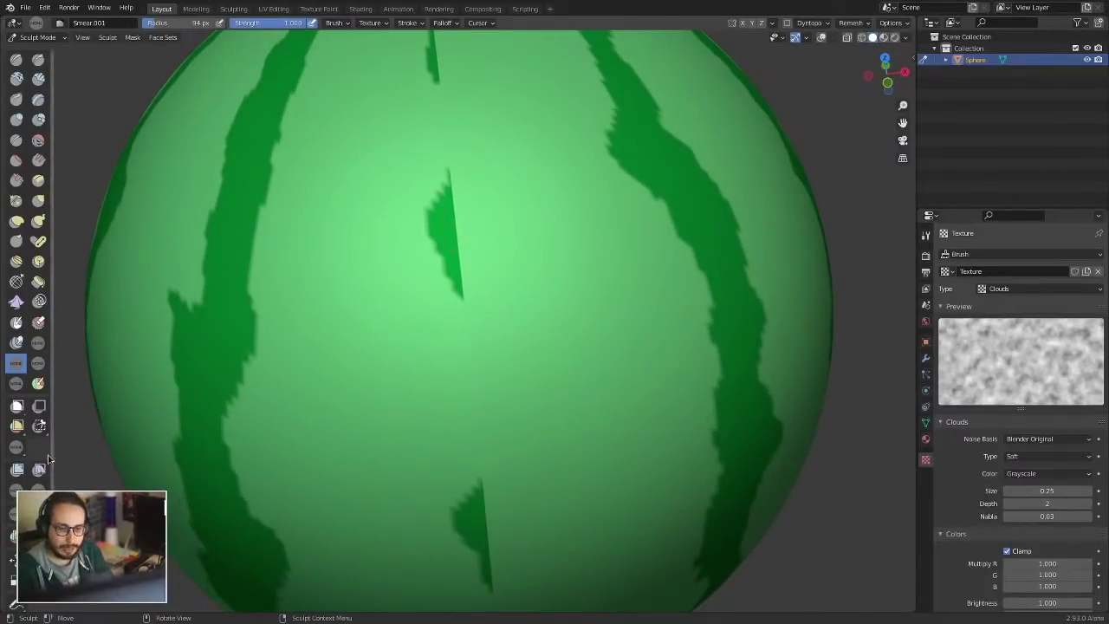
Step: Activate the Mesh Filter tool with its type set to Sphere and view the whole striped sphere
click(16, 469)
click(141, 22)
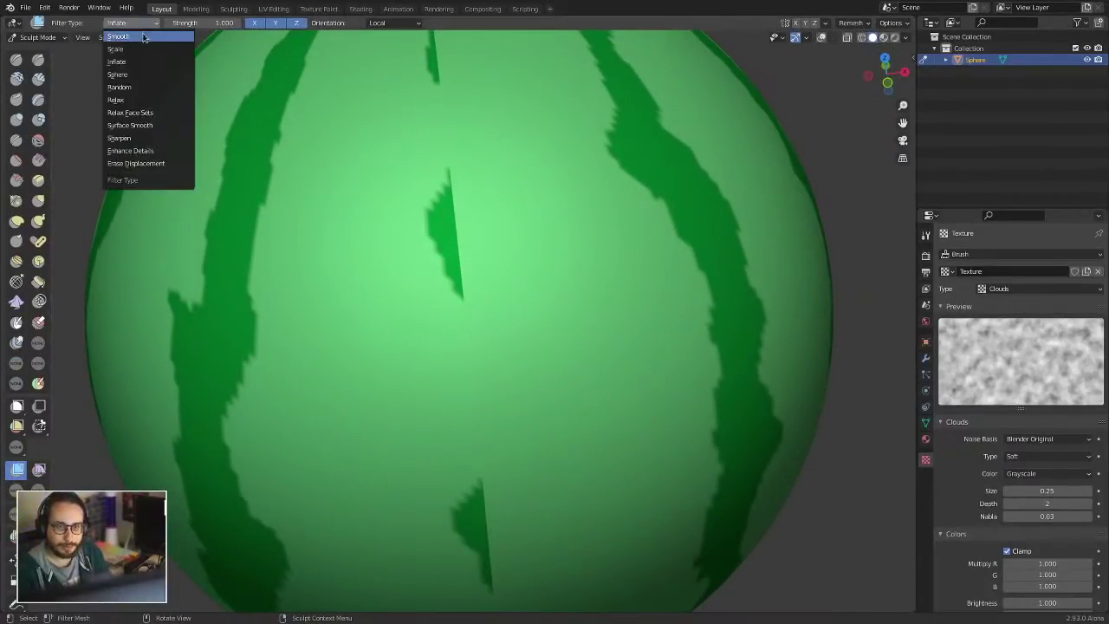
click(117, 75)
scroll(382, 301, down, 5)
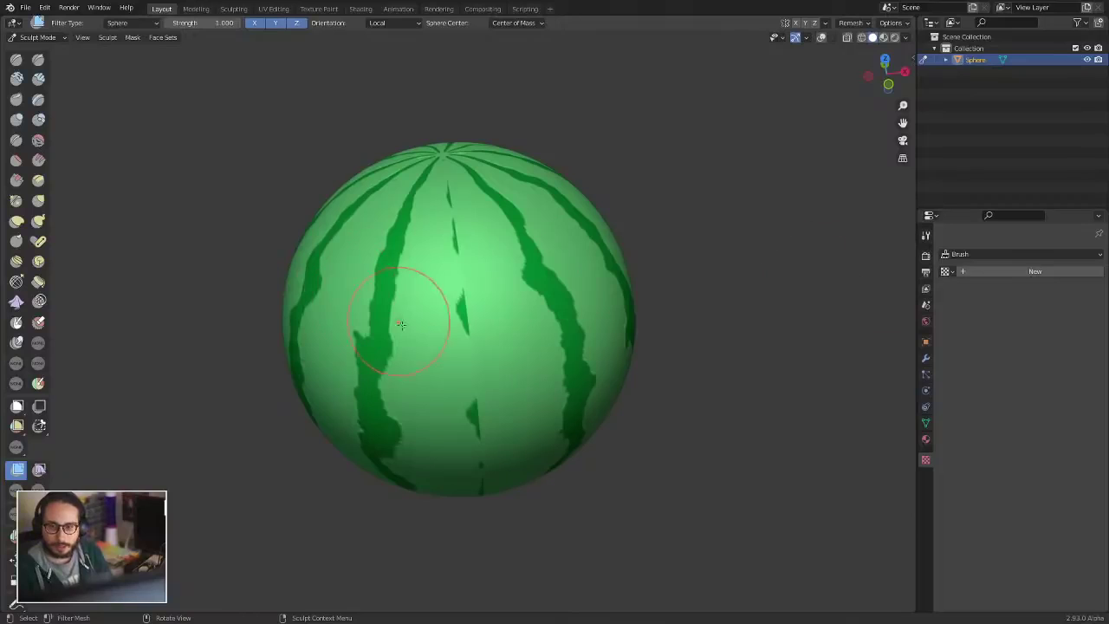
mouse_move(415, 305)
alt+middle_down()
mouse_move(747, 289)
mouse_move(598, 288)
alt+middle_up()
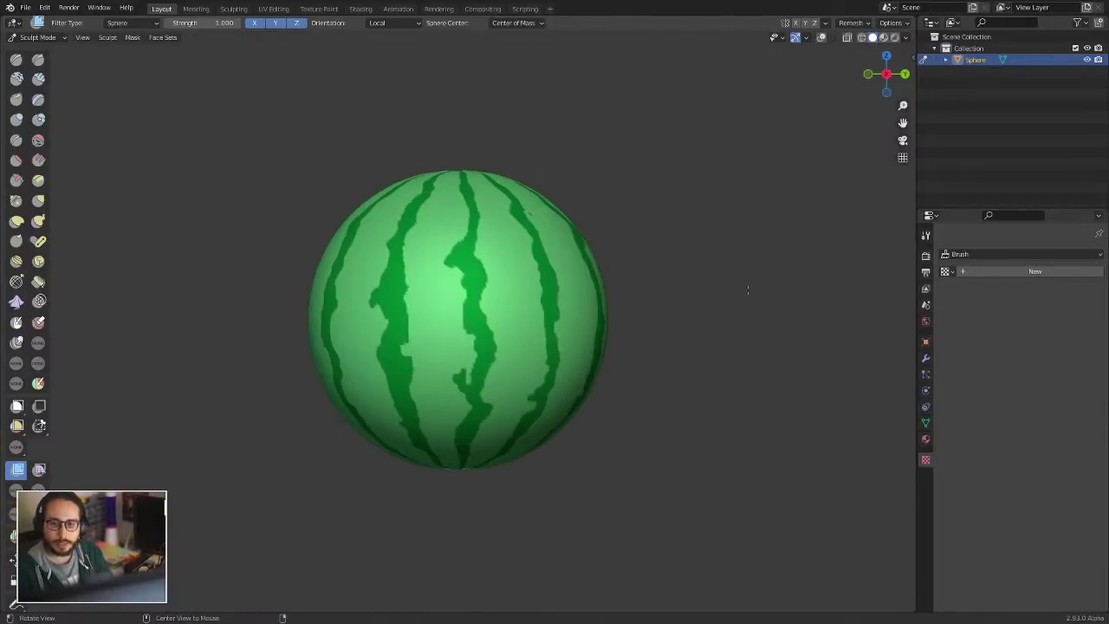
Step: Switch from sculpting the striped sphere to Object Mode and add a plane mesh to the scene
mouse_move(598, 288)
alt+middle_down()
mouse_move(626, 285)
mouse_move(598, 286)
alt+middle_up()
ctrl+middle_drag(601, 286, 604, 240)
key(ctrl+Tab)
middle_drag(518, 298, 489, 315)
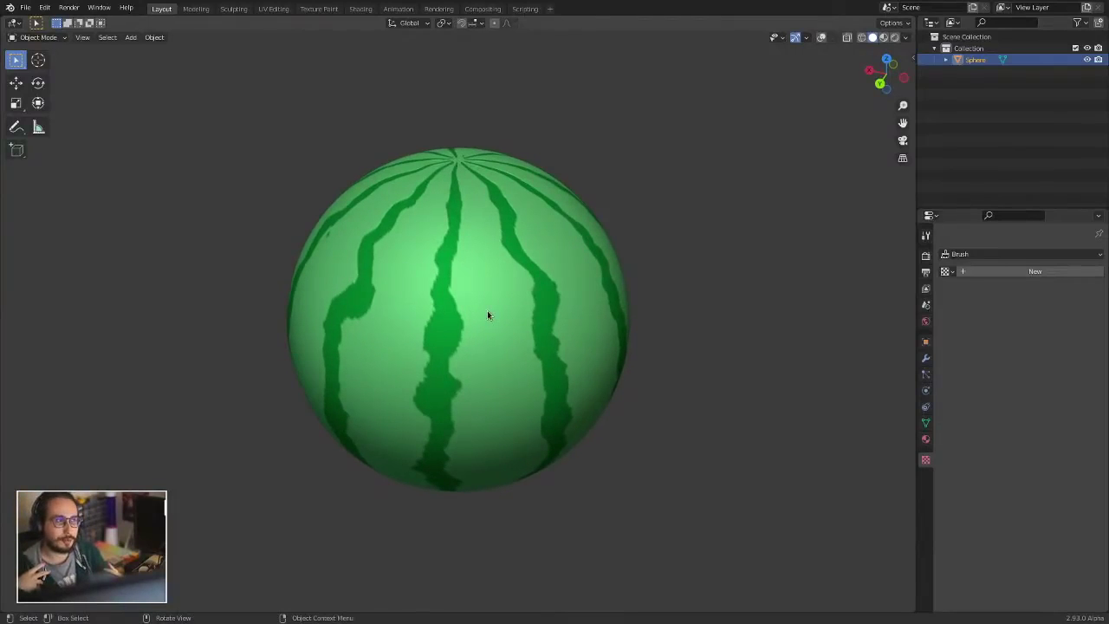
key(shift+a)
mouse_move(641, 268)
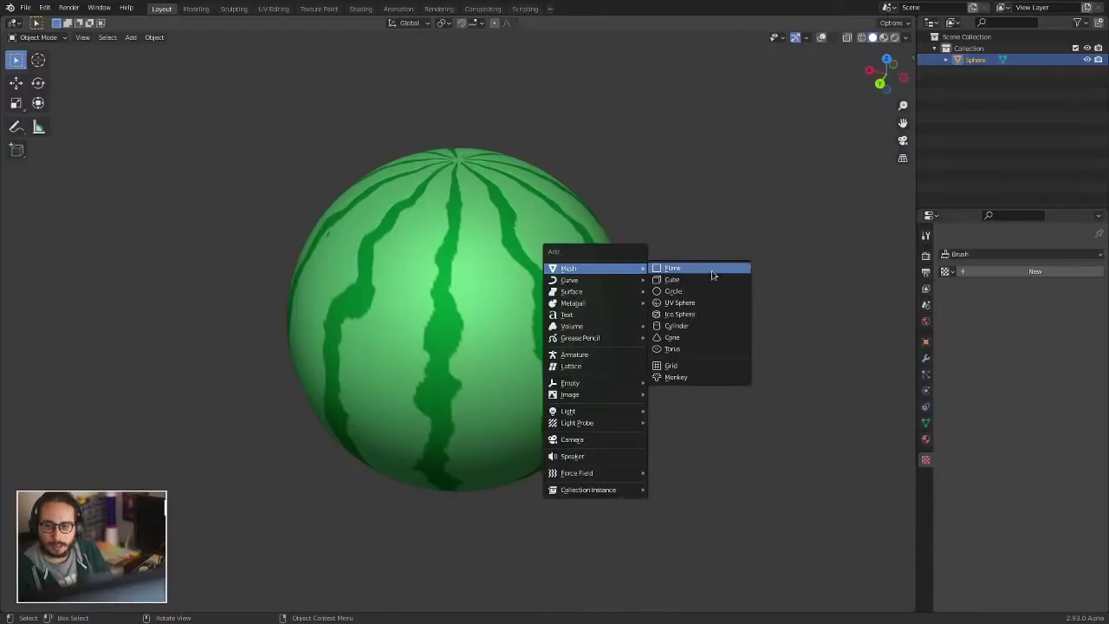
click(710, 268)
Step: Move the new plane down 1 m along the global Z axis so it lies beneath the watermelon sphere
key(KP_7)
key(KP_1)
key(g)
click(529, 324)
middle_drag(510, 396, 511, 321)
right_click(499, 298)
key(g)
key(z)
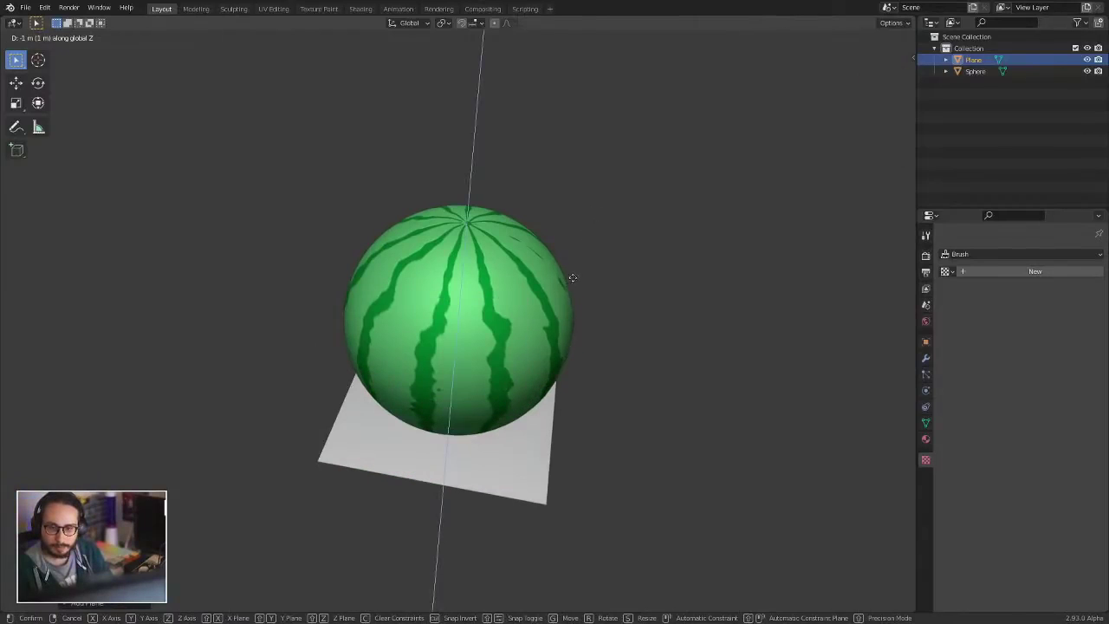
click(573, 277)
Step: Scale the plane's mesh up to about 3.7 times its size in Edit Mode
scroll(718, 309, down, 3)
key(Tab)
scroll(718, 310, down, 2)
key(s)
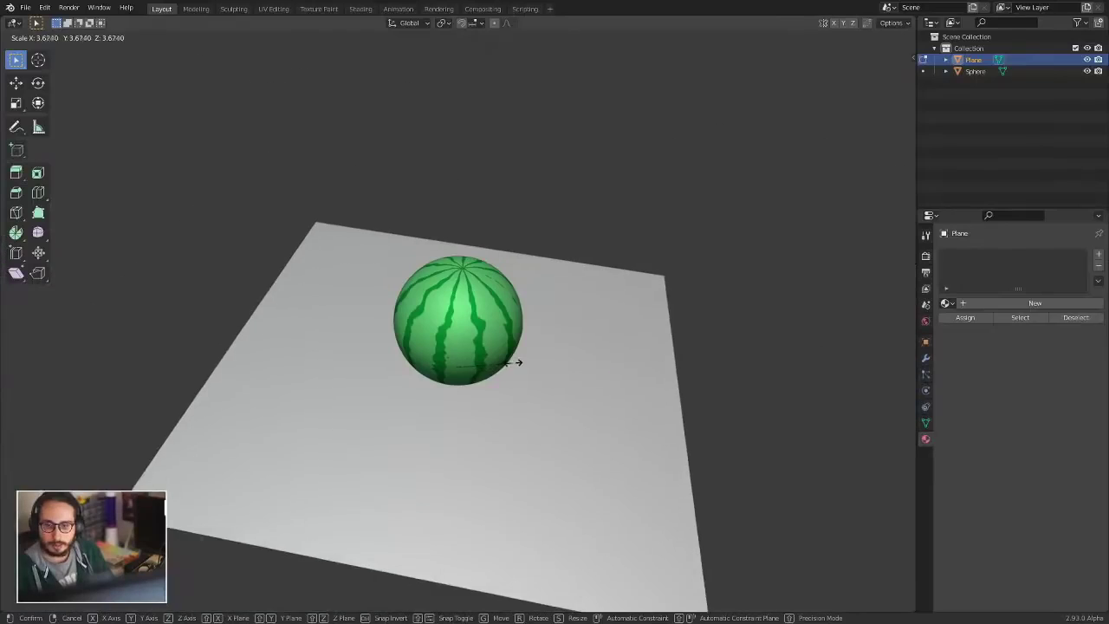
click(527, 357)
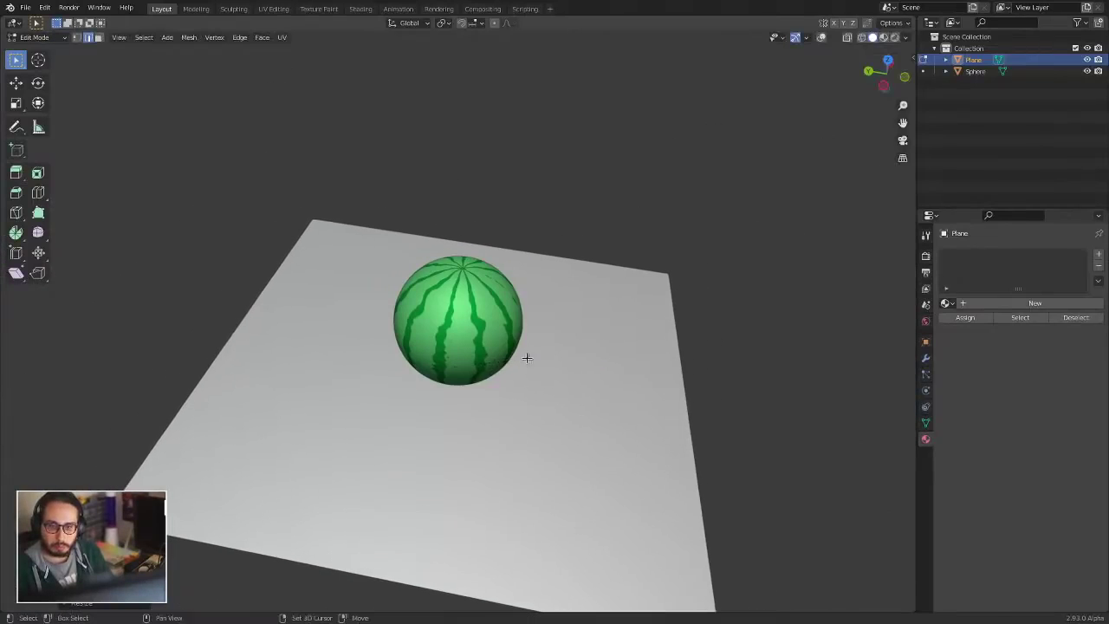
Step: Subdivide the whole plane seven times, with the viewport overlays turned on to show its dense grid
middle_drag(544, 333, 539, 272)
scroll(510, 297, up, 1)
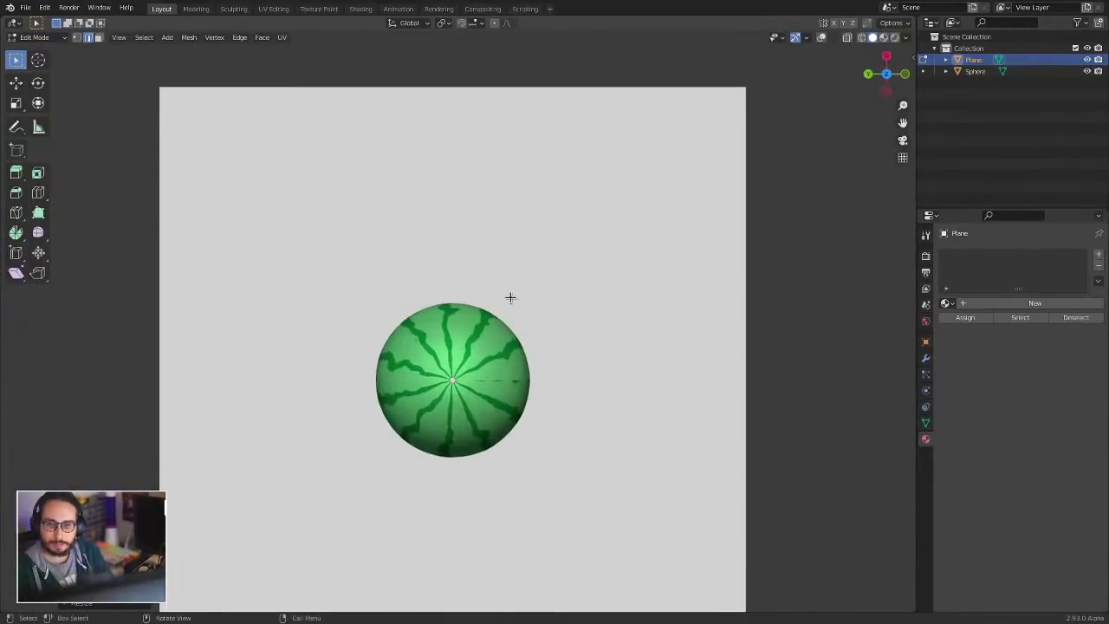
right_click(549, 279)
click(540, 275)
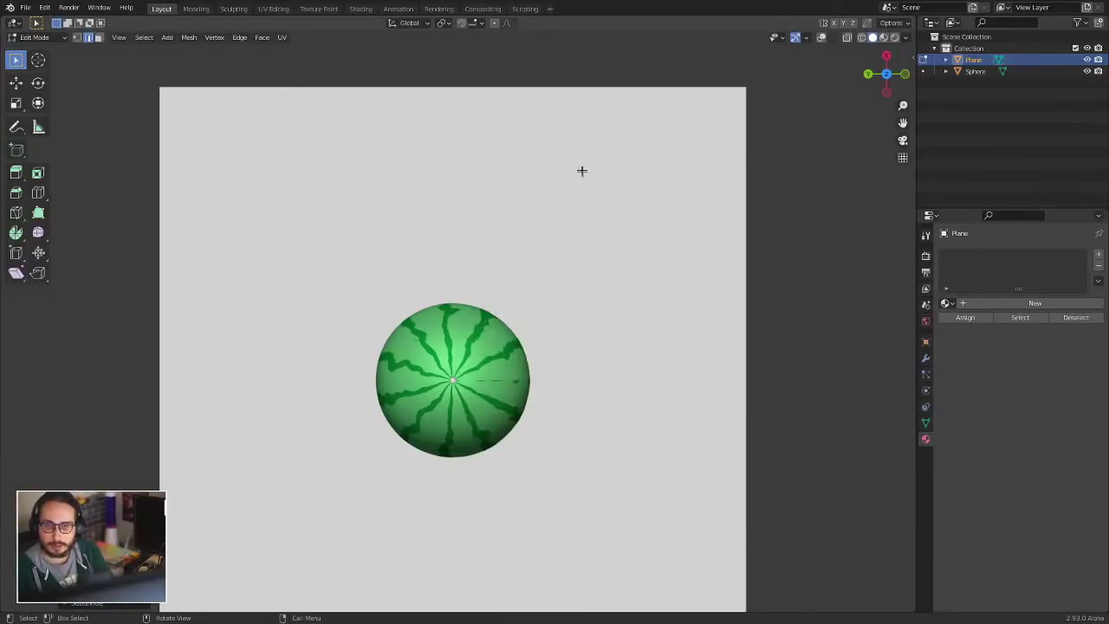
click(821, 37)
key(shift+r)
key(shift+r)
key(shift+r)
key(shift+r)
key(shift+r)
key(shift+r)
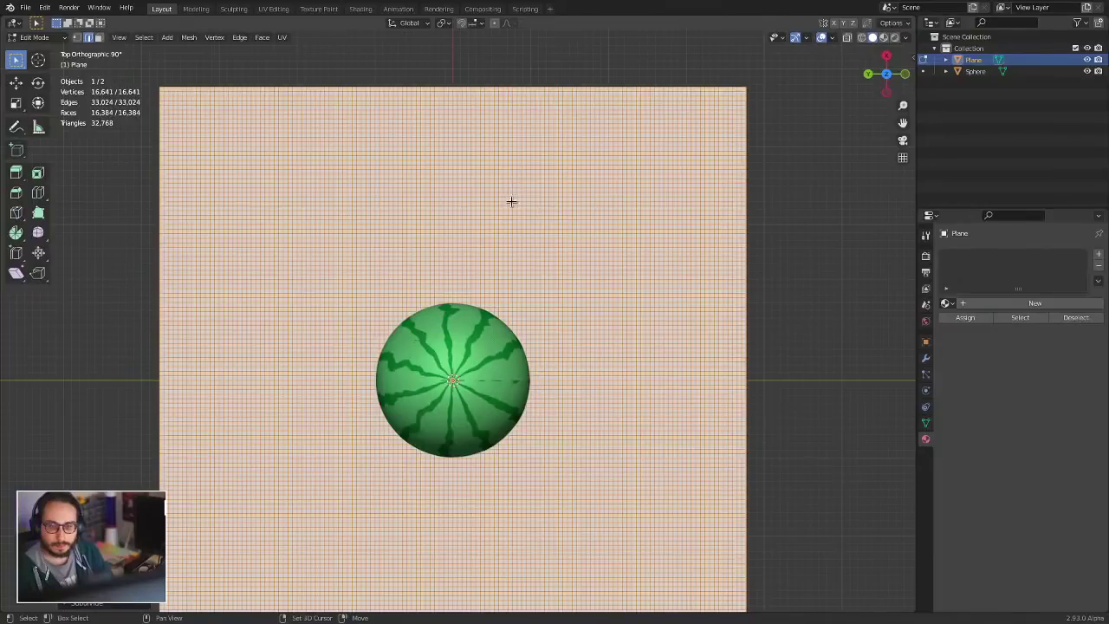
Step: Return to Object Mode and add a UV sphere in the same place as the watermelon
key(ctrl+Tab)
click(142, 294)
middle_drag(485, 307, 485, 265)
key(shift+a)
mouse_move(504, 265)
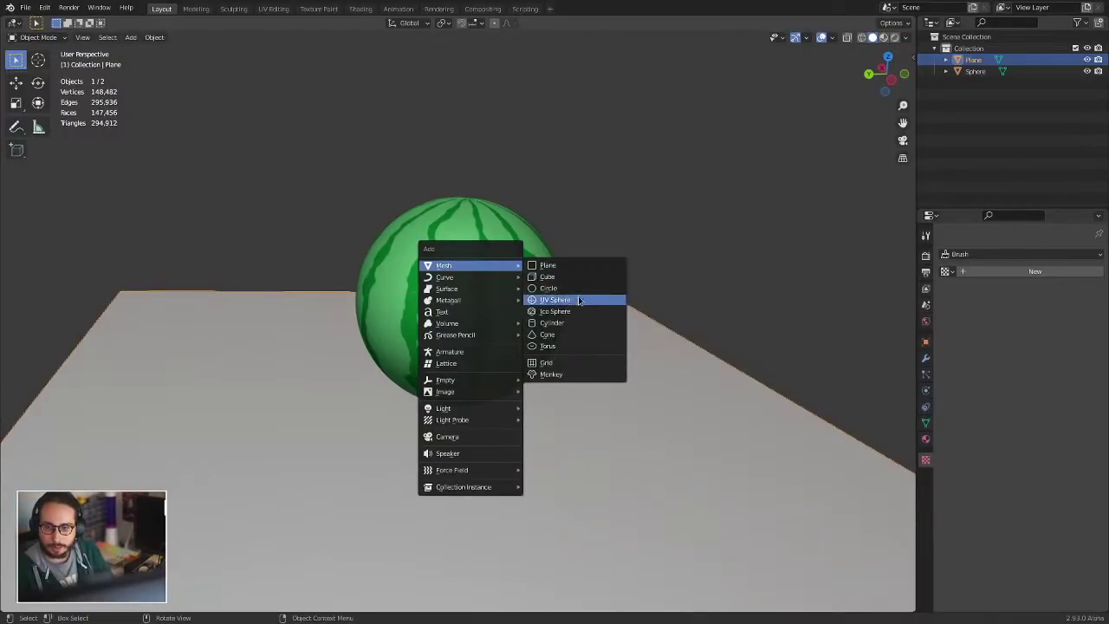
click(567, 300)
middle_drag(568, 293, 531, 304)
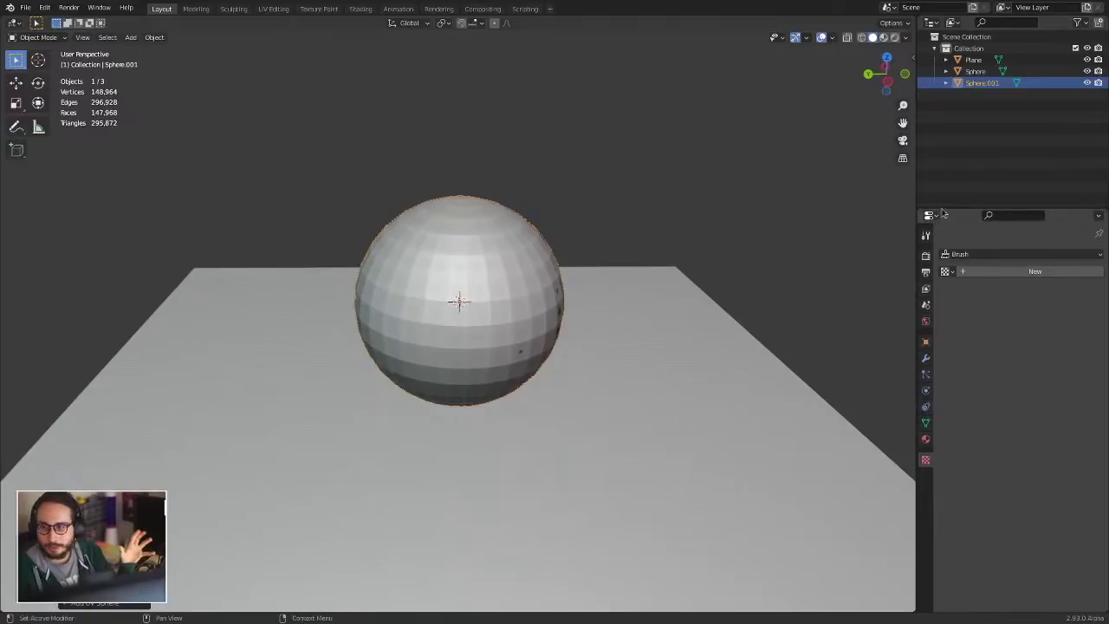
Step: Add a Collision modifier to the new UV sphere
click(926, 343)
click(924, 362)
click(995, 254)
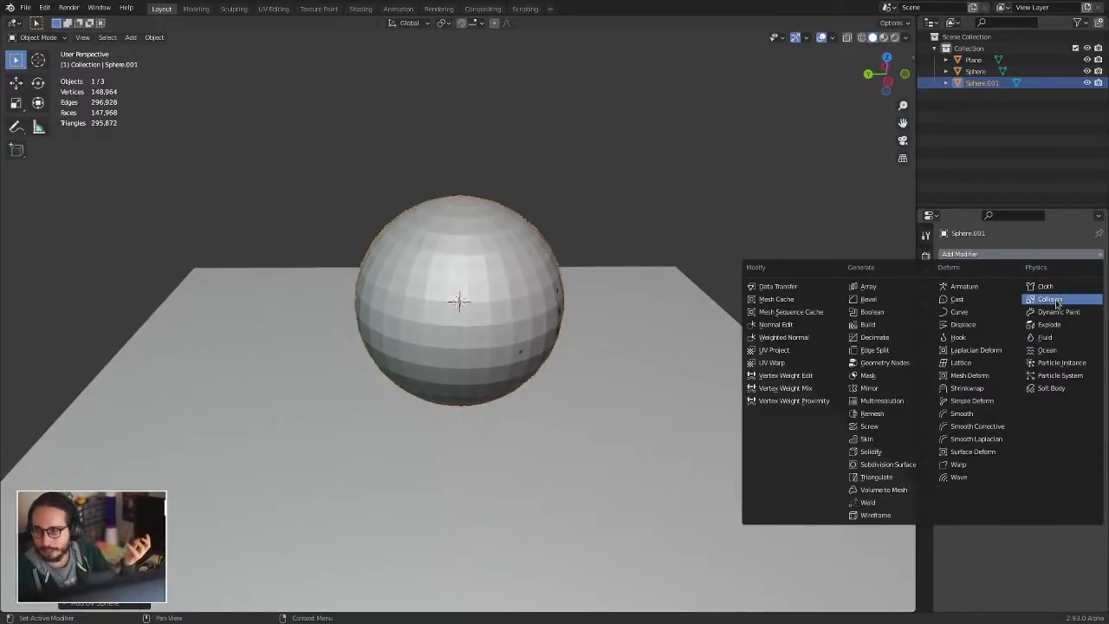
click(1050, 299)
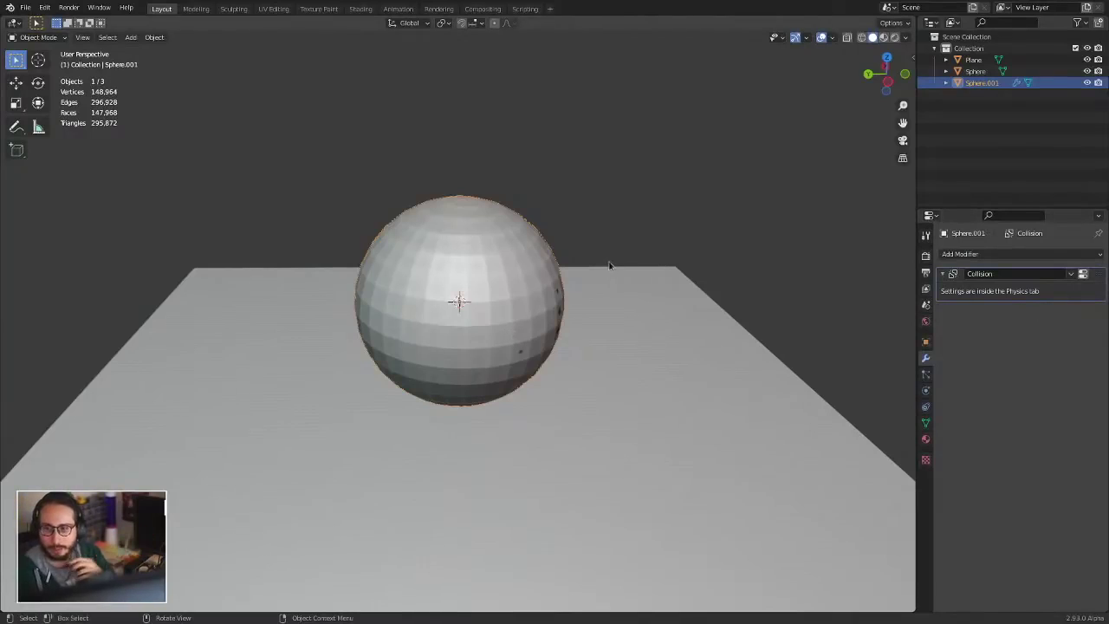
Step: Set the collision sphere's viewport Display As type to Wire
click(924, 342)
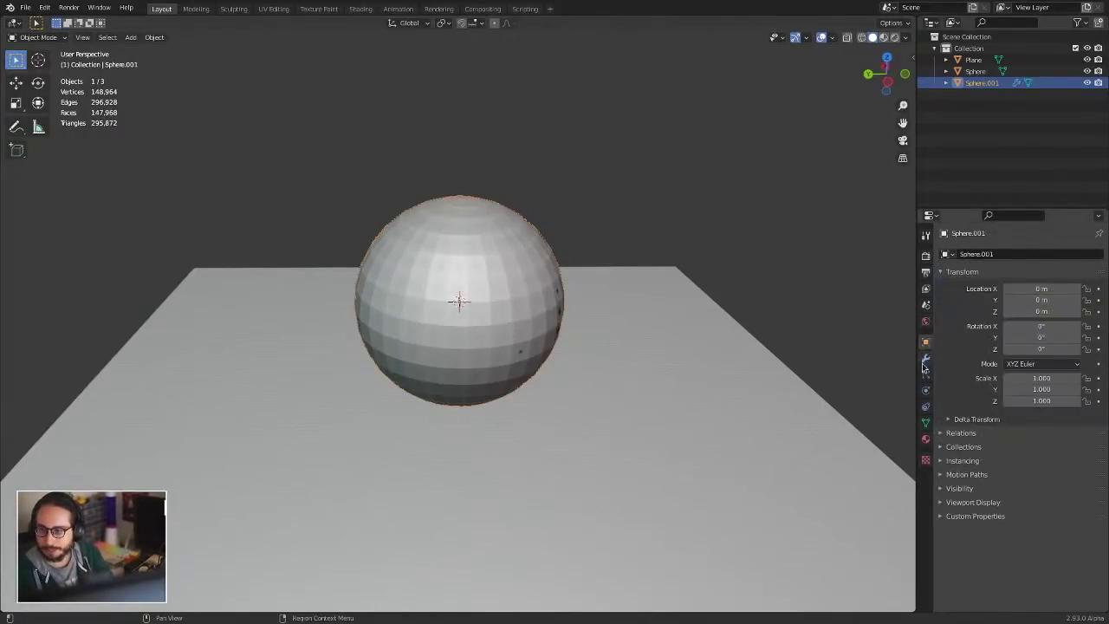
click(957, 489)
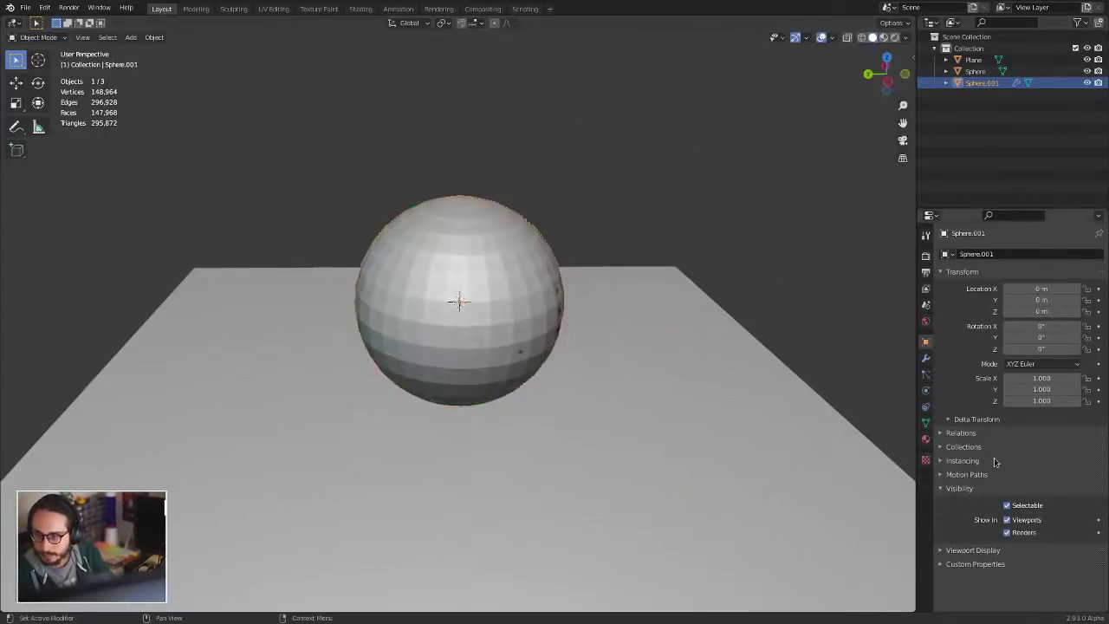
click(958, 549)
scroll(985, 505, down, 3)
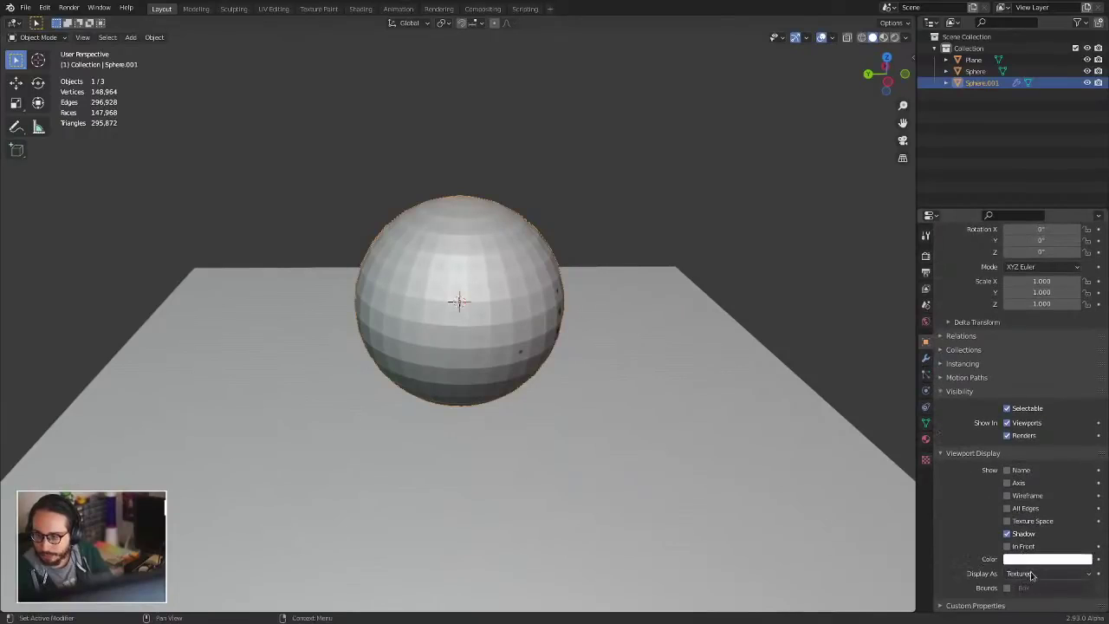
click(1030, 576)
click(1005, 531)
Step: Select the plane and save the file as watermelon.blend
middle_drag(555, 372, 517, 431)
click(528, 321)
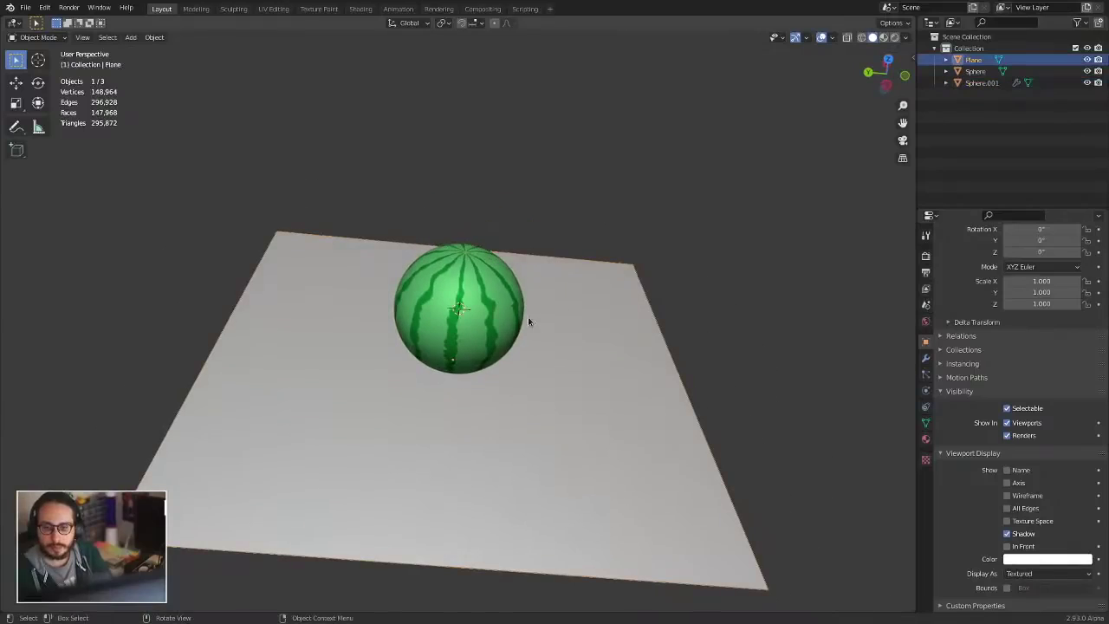
key(Tab)
key(Tab)
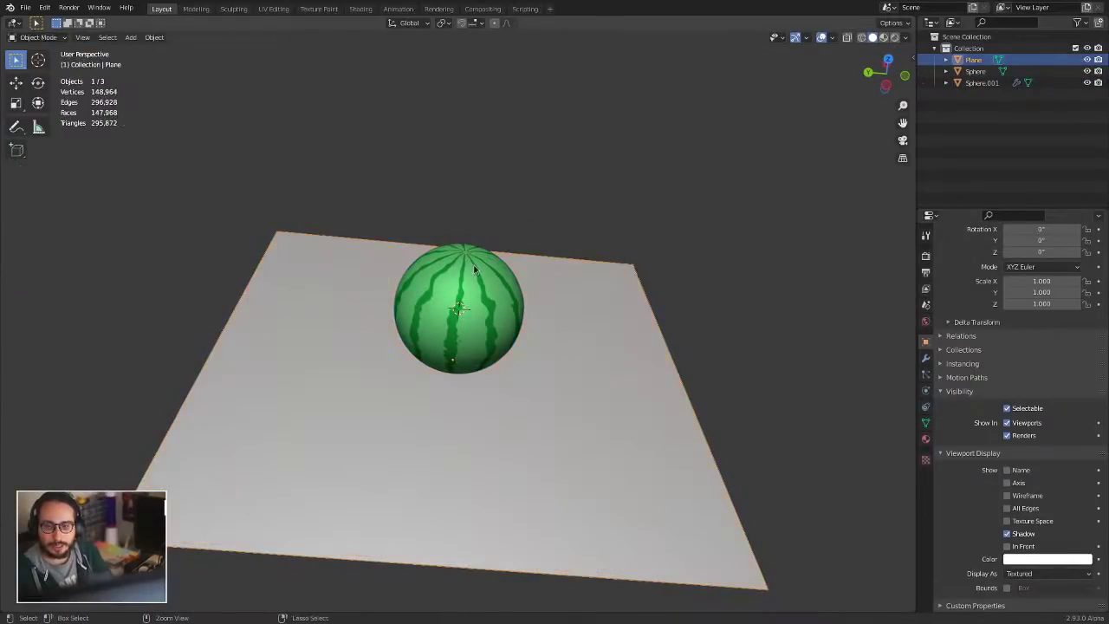
key(ctrl+shift+s)
click(430, 492)
text(watermelon)
key(Return)
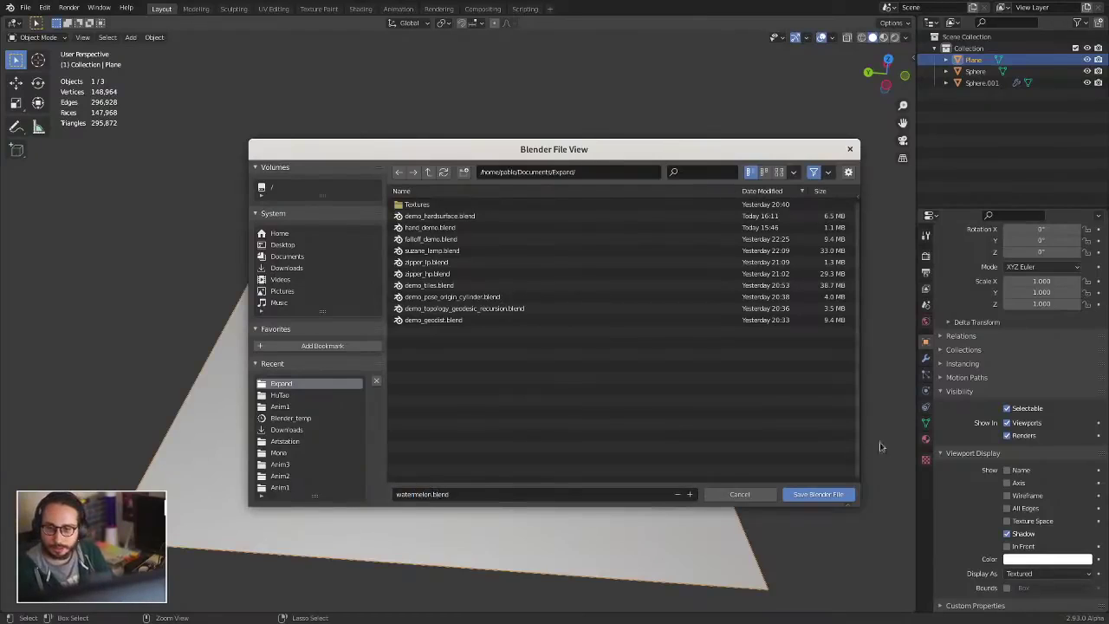
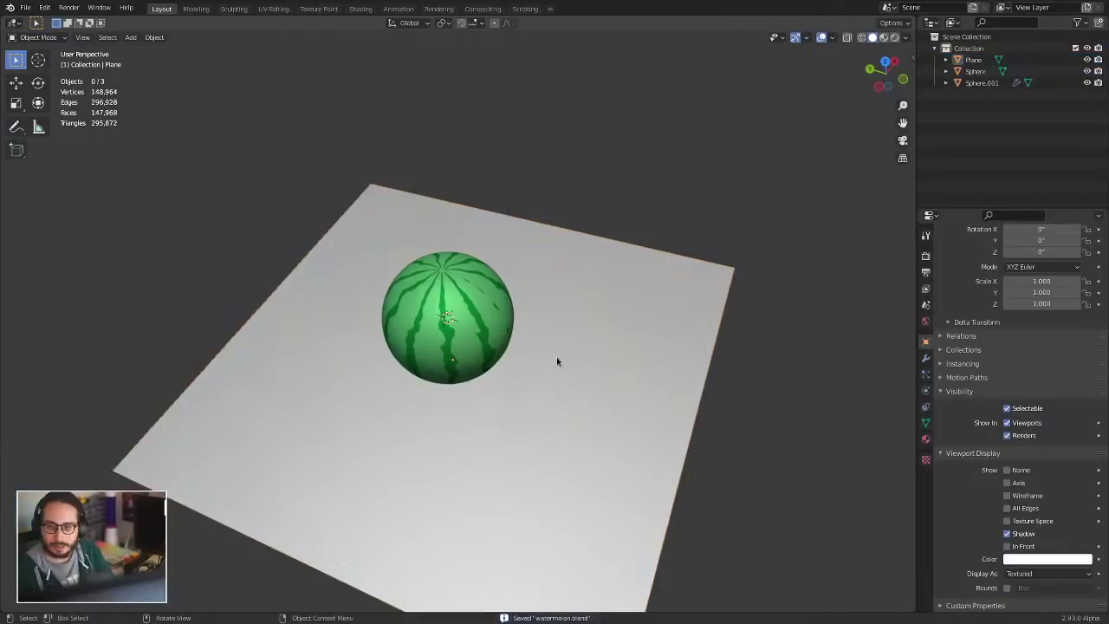
Step: Put the plane into Sculpt Mode and frame it from directly above
click(559, 363)
key(ctrl+Tab)
middle_drag(584, 428, 605, 261)
key(ctrl+Tab)
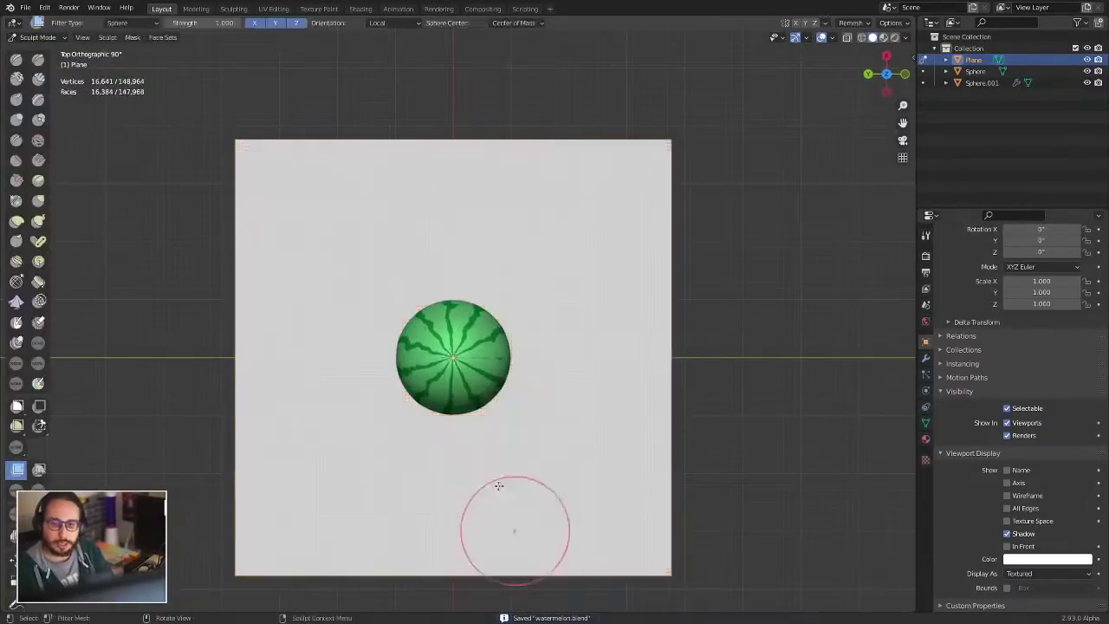
ctrl+middle_drag(416, 314, 363, 291)
shift+middle_drag(233, 370, 231, 304)
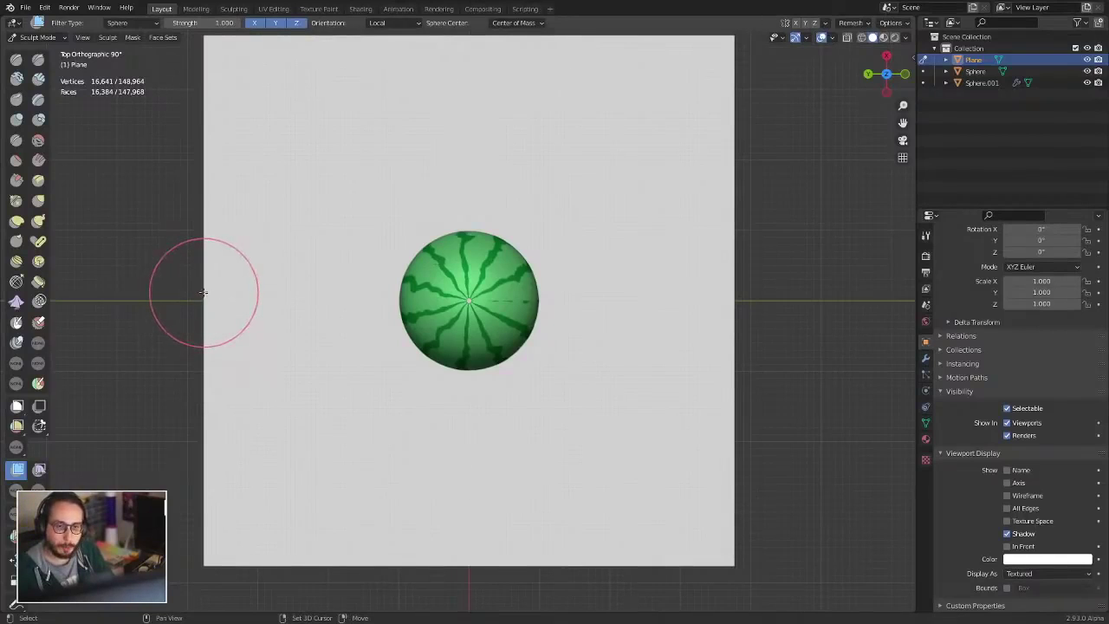
Step: Expand a face set from the middle of the plane's left edge, using geodesic recursion to make a full-length central strip beneath the sphere
key(shift+w)
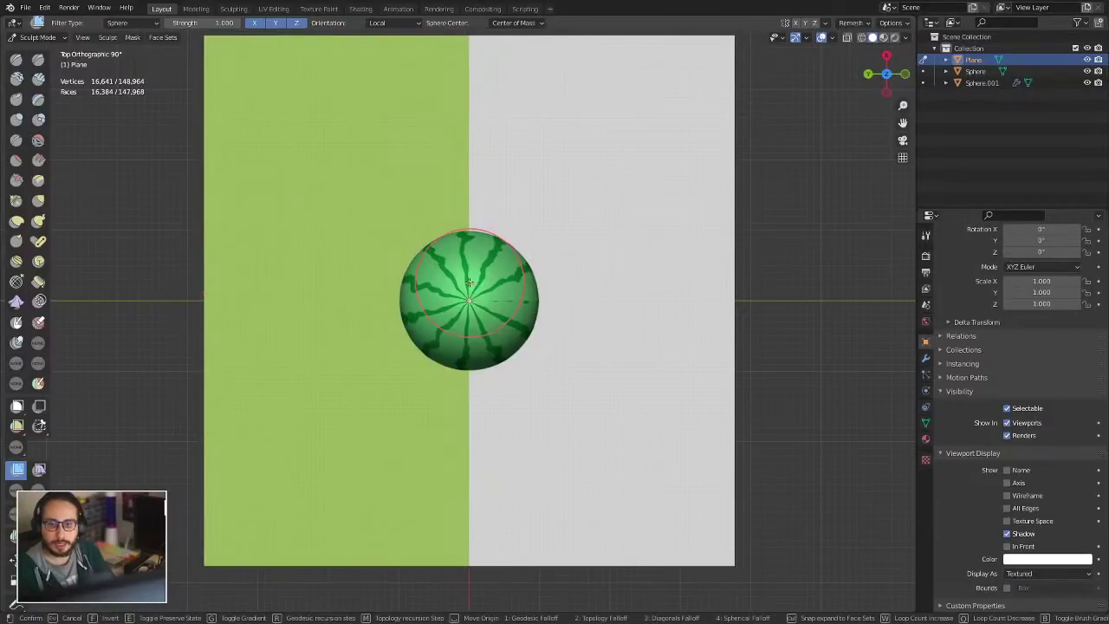
key(r)
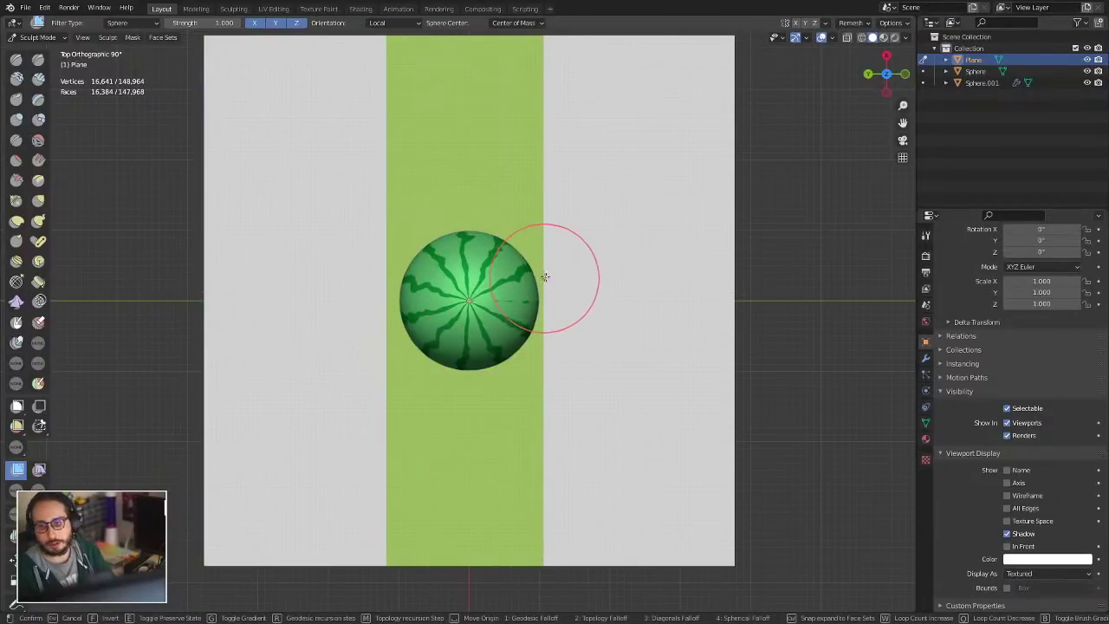
click(545, 277)
scroll(520, 347, down, 2)
scroll(515, 346, up, 2)
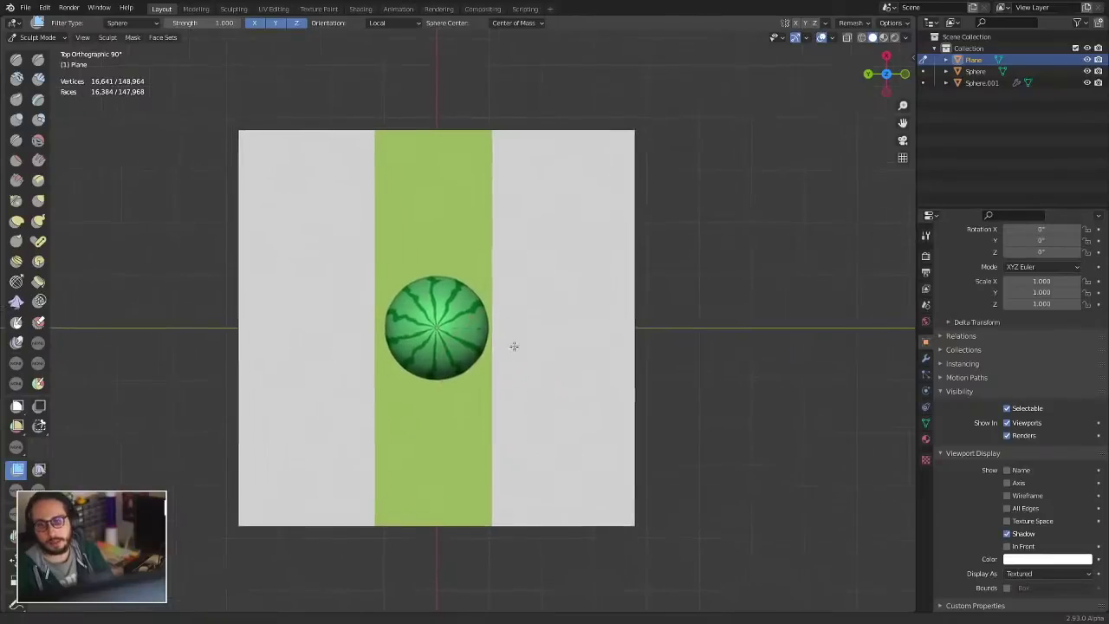
ctrl+middle_drag(530, 325, 530, 329)
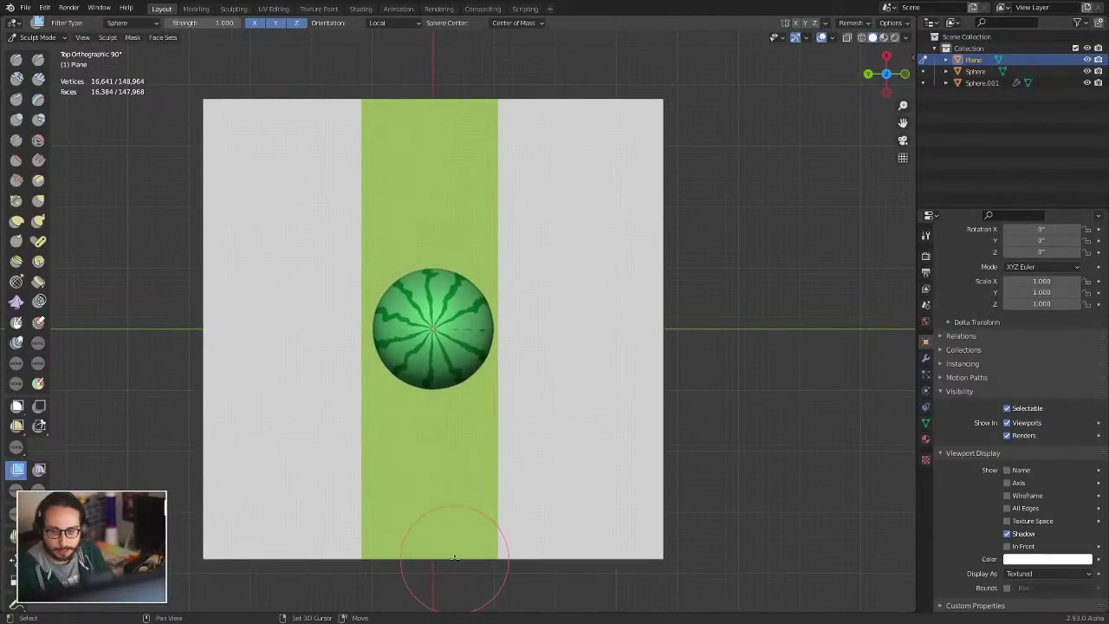
Step: Expand a crossing central face set strip from the plane's lower edge with geodesic recursion and Preserve State, keeping the intersection a separate face set
key(shift+w)
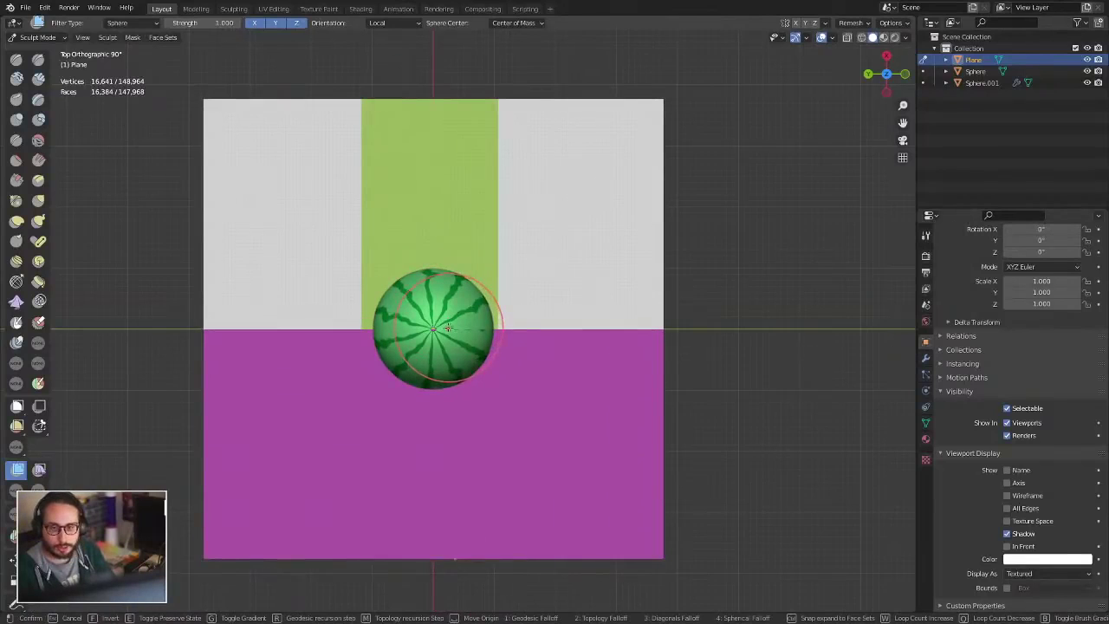
key(r)
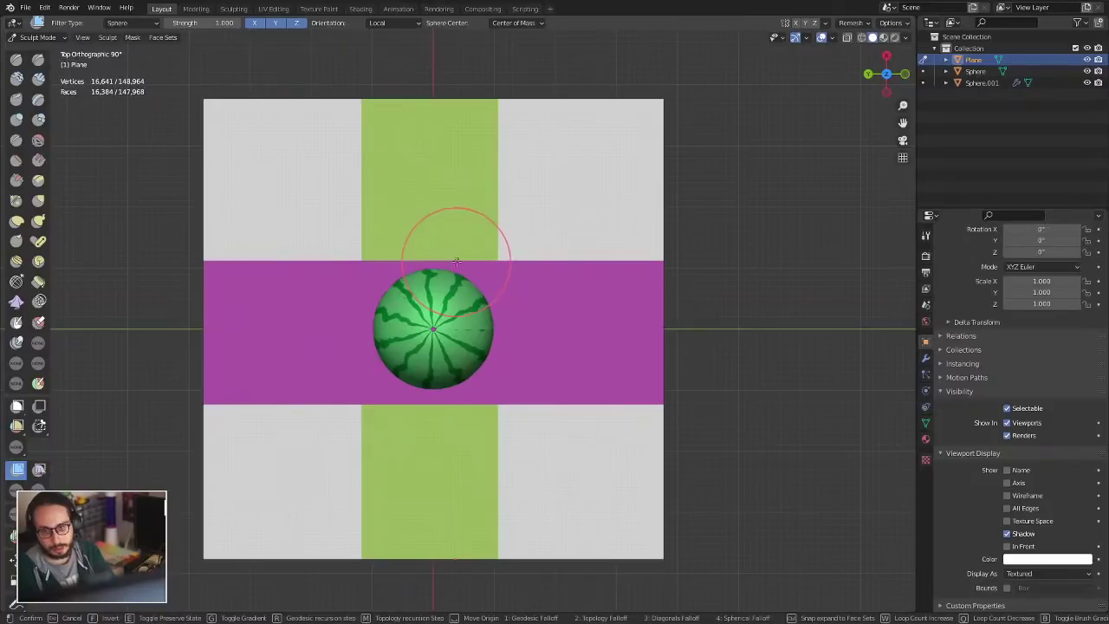
key(e)
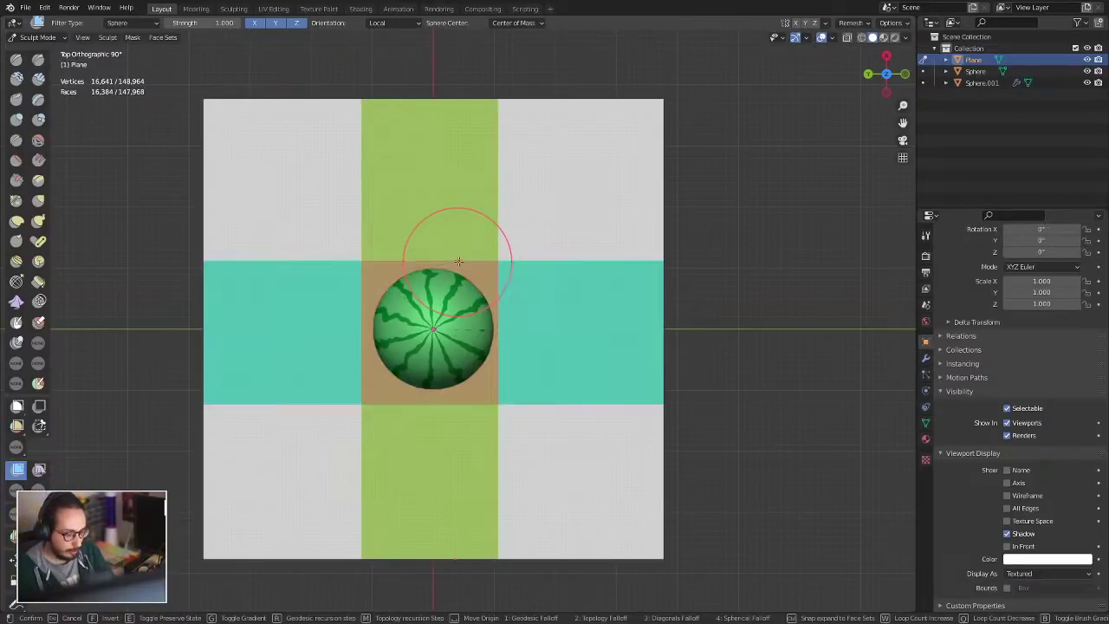
click(463, 262)
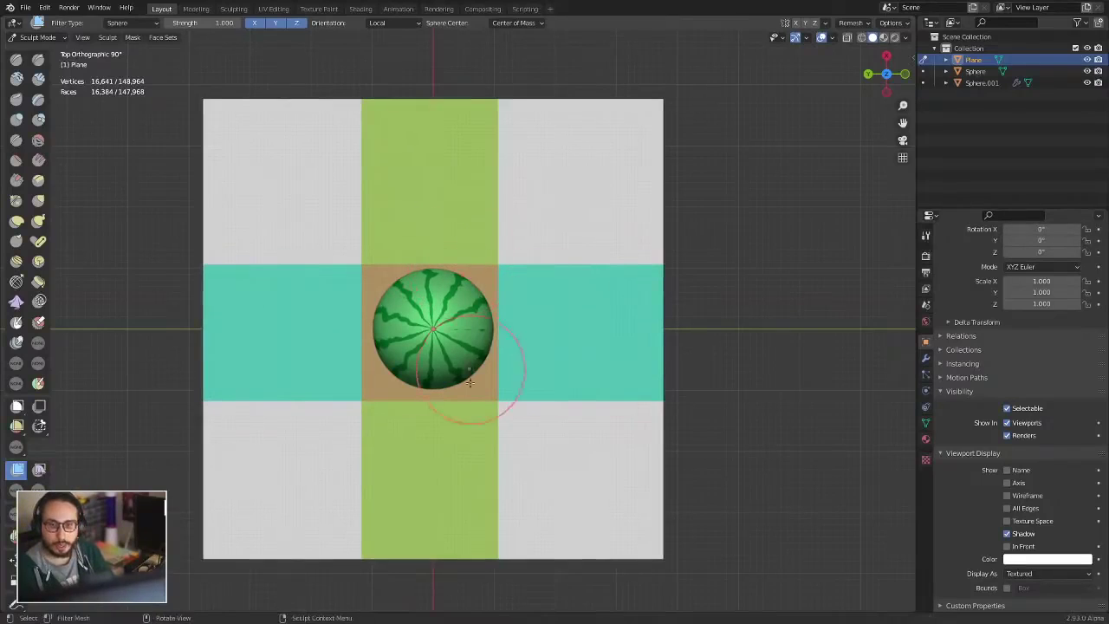
Step: Activate the Rotate tool with Cloth Simulation as deformation target and bring the plane's left side into perspective view
middle_drag(472, 369, 516, 248)
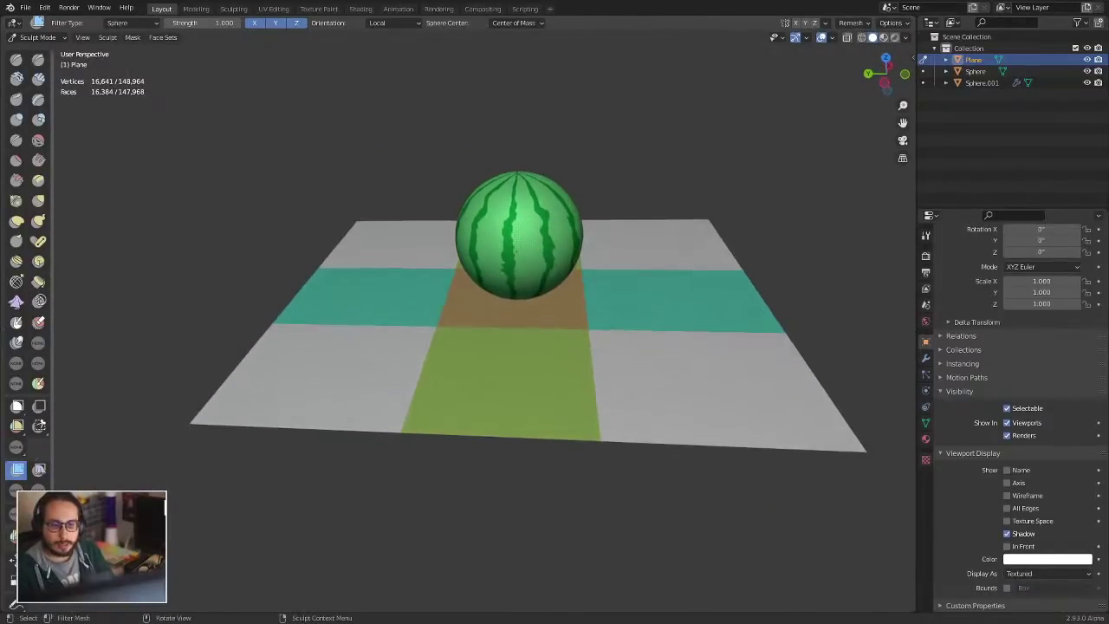
click(39, 559)
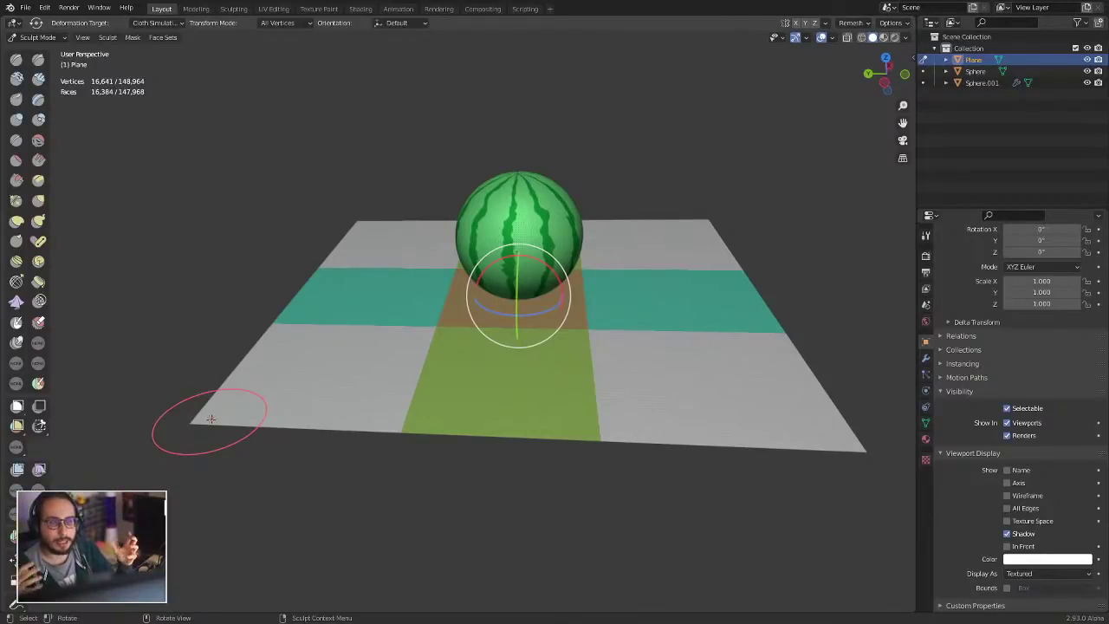
alt+drag(399, 220, 294, 288)
ctrl+middle_drag(294, 288, 232, 278)
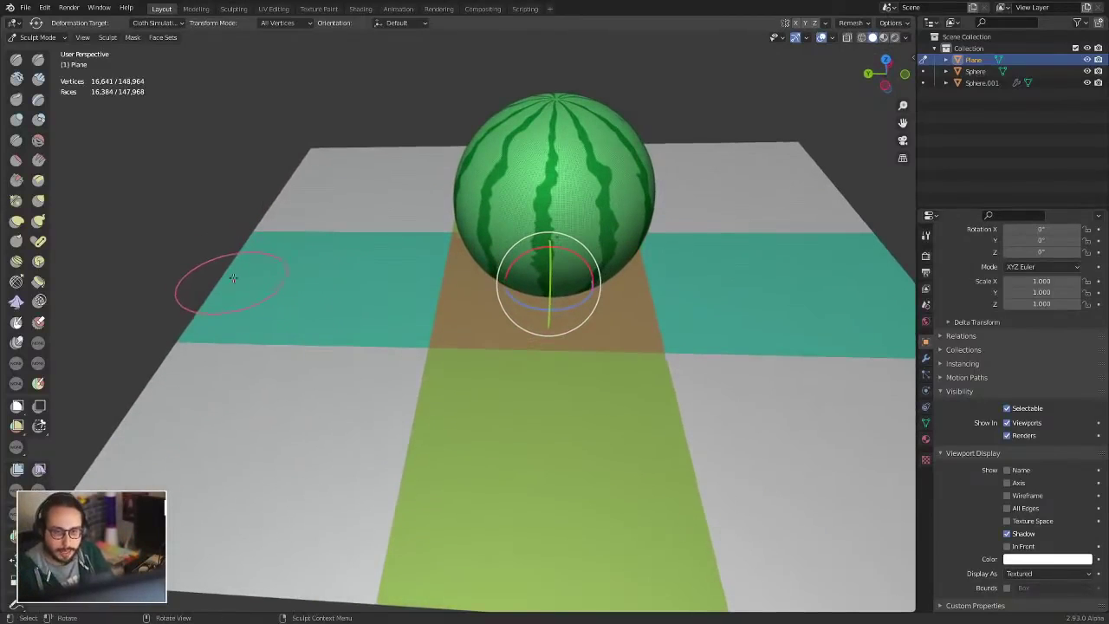
Step: Expand a mask from the plane's left edge to the border of the central strip, leaving only that left third unmasked
key(shift+a)
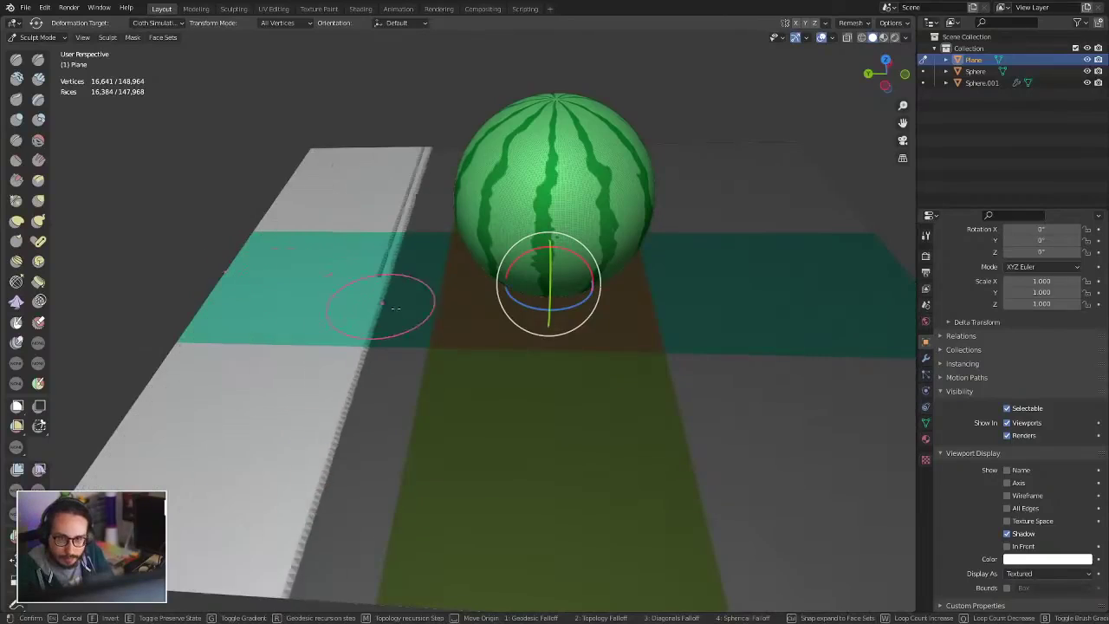
click(444, 303)
middle_drag(446, 300, 420, 237)
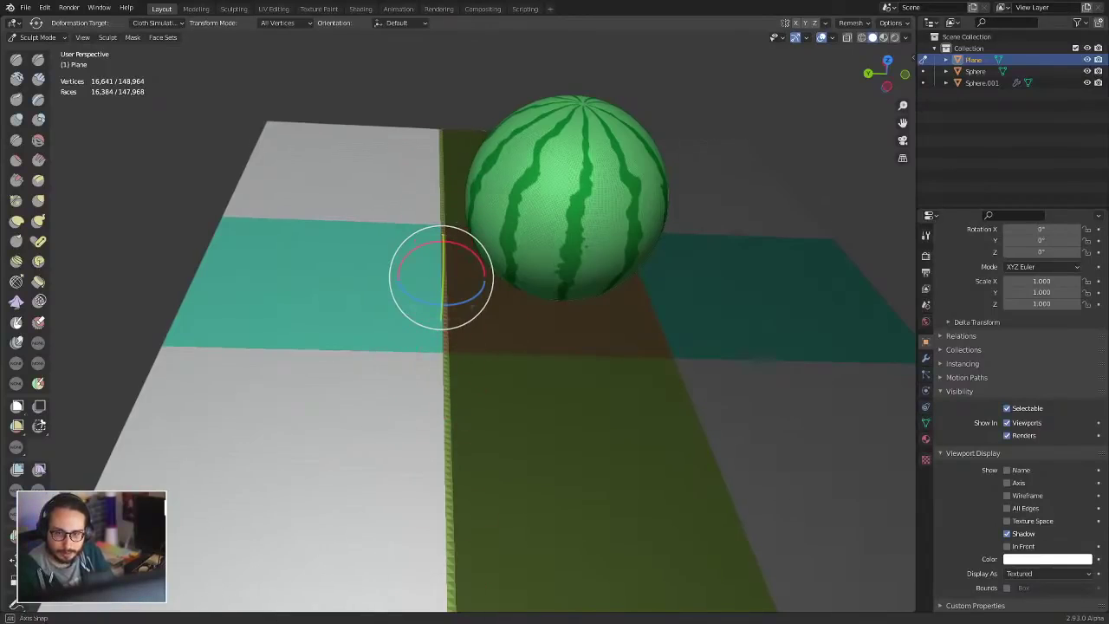
alt+middle_drag(441, 277, 446, 389)
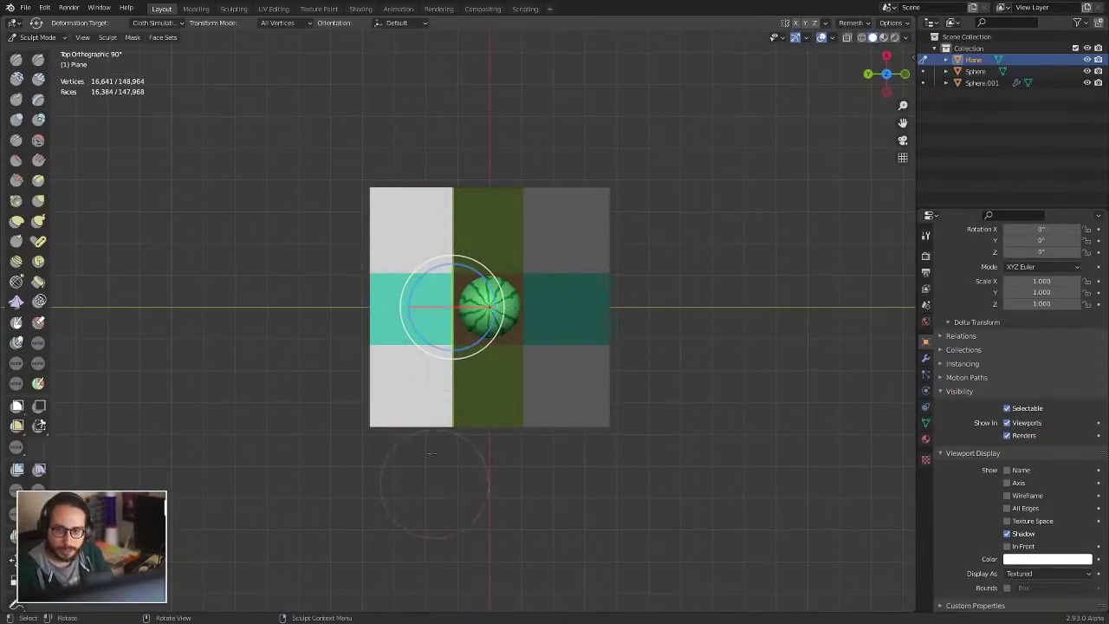
Step: Rotate the plane's unmasked left third up and over the watermelon as simulated cloth
alt+drag(456, 406, 459, 351)
ctrl+alt+drag(459, 350, 467, 273)
alt+drag(468, 273, 478, 310)
middle_drag(478, 309, 407, 197)
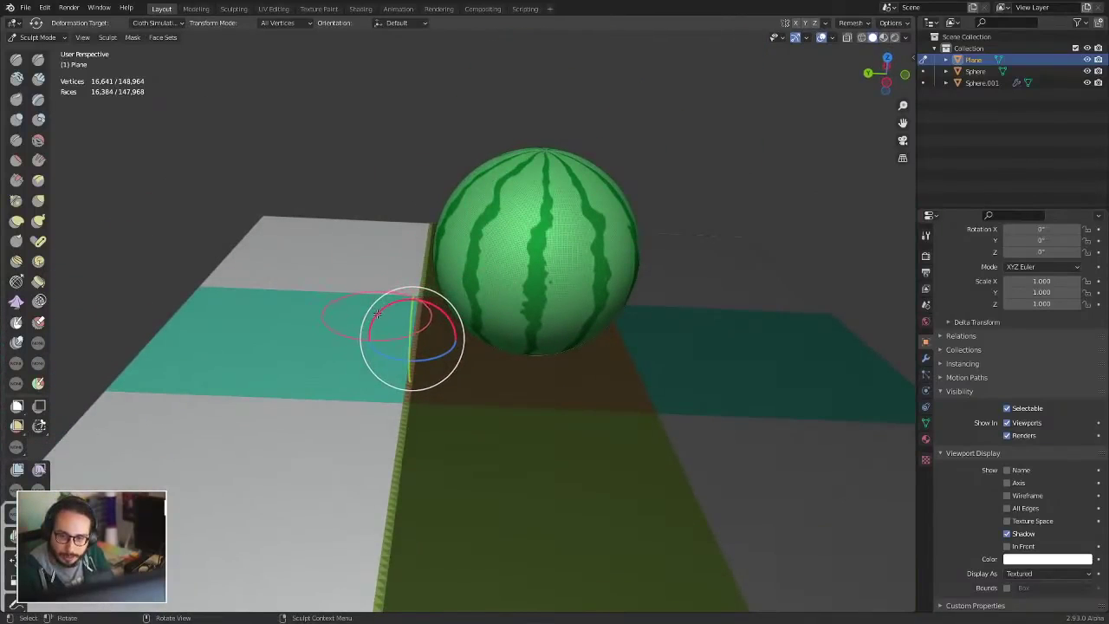
drag(381, 309, 485, 320)
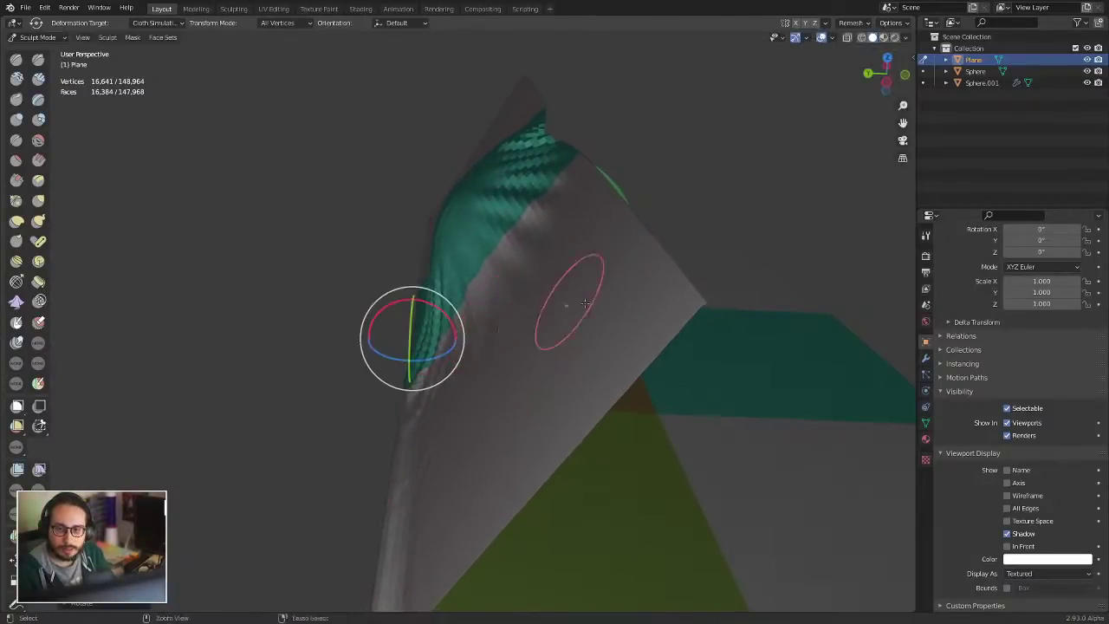
Step: Expand the mask so only the opposite third stays unmasked, and rotate that flap over the watermelon as simulated cloth
middle_drag(567, 331, 762, 424)
key(shift+a)
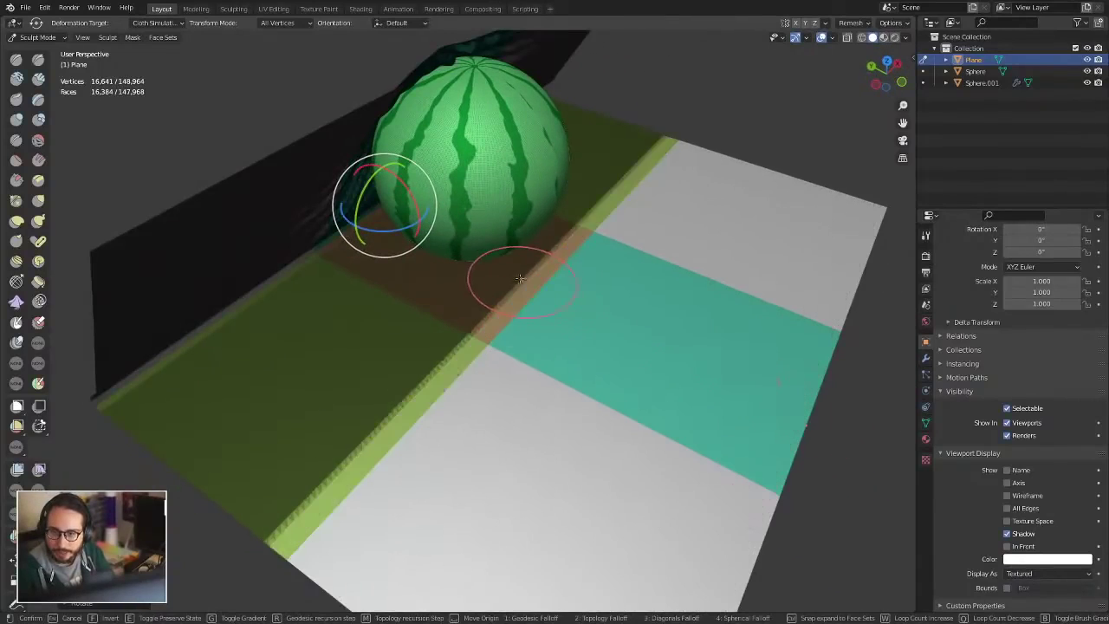
click(532, 284)
middle_drag(539, 279, 564, 308)
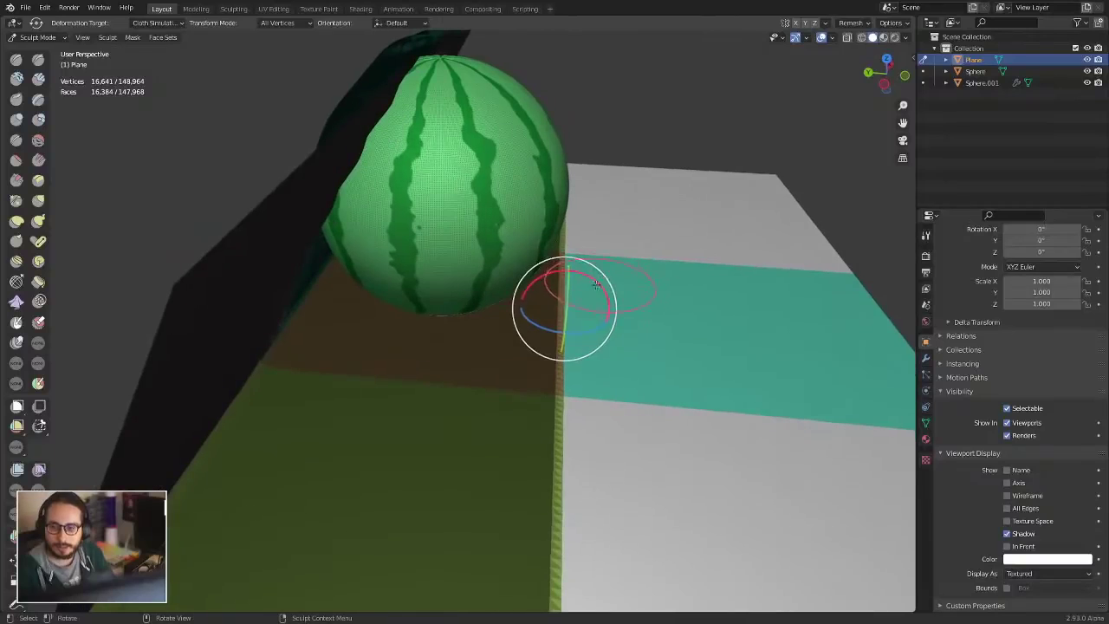
drag(596, 285, 471, 295)
Step: Unmask one open end up to the teal strip's border with Expand and fold that end over the wrapped watermelon
mouse_move(471, 294)
middle_down()
mouse_move(346, 372)
mouse_move(352, 345)
mouse_move(178, 368)
middle_up()
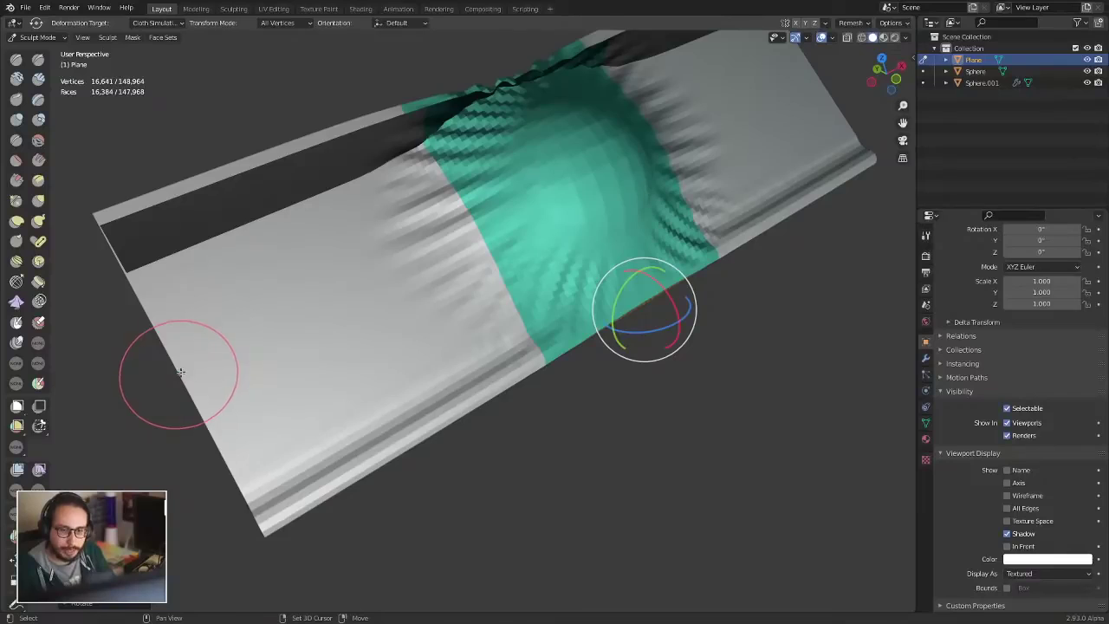
key(shift+a)
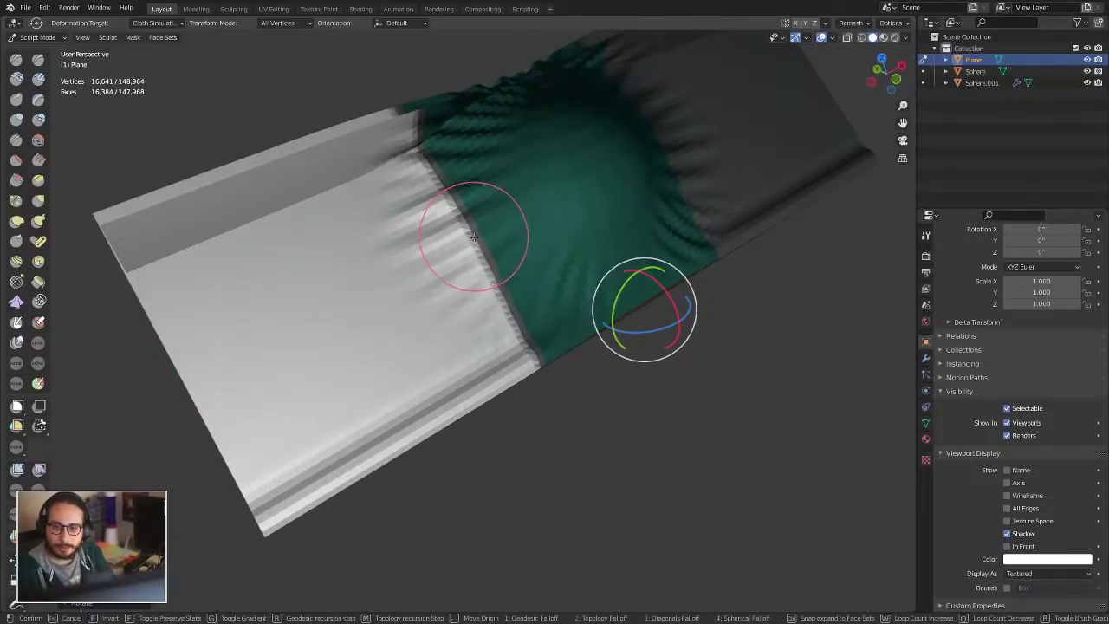
click(474, 236)
middle_drag(425, 269, 379, 300)
mouse_move(380, 292)
mouse_down()
mouse_move(396, 248)
mouse_move(495, 230)
mouse_move(544, 248)
mouse_up()
Step: Unmask the remaining open end with Expand, slightly overlapping the teal strip, and fold it over the watermelon
middle_drag(544, 248, 724, 262)
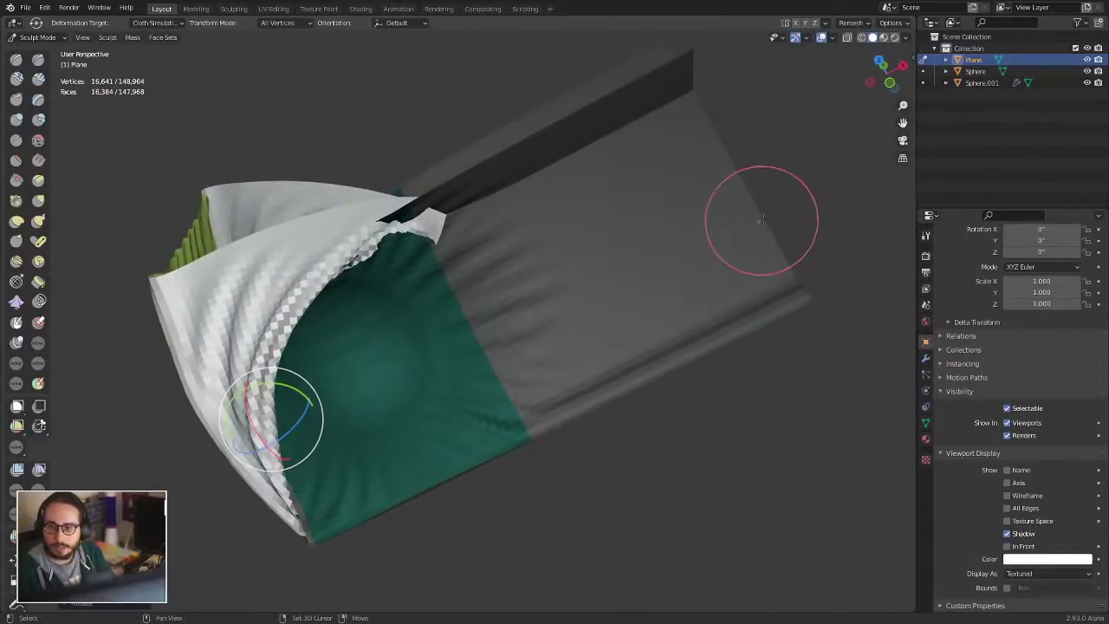
key(shift+w)
key(Escape)
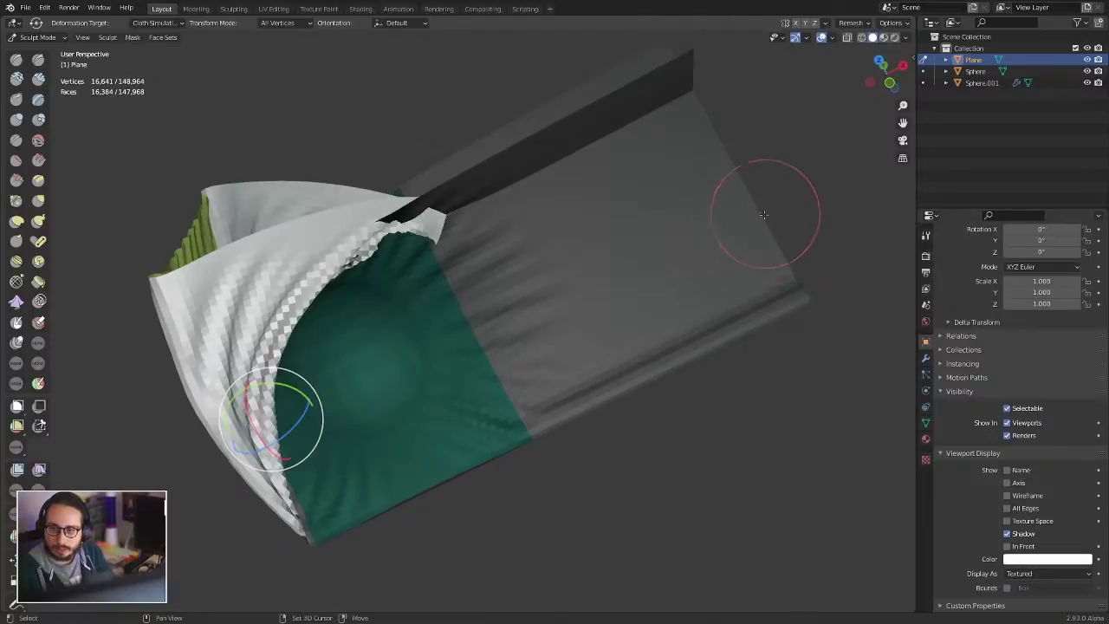
key(shift+a)
click(454, 328)
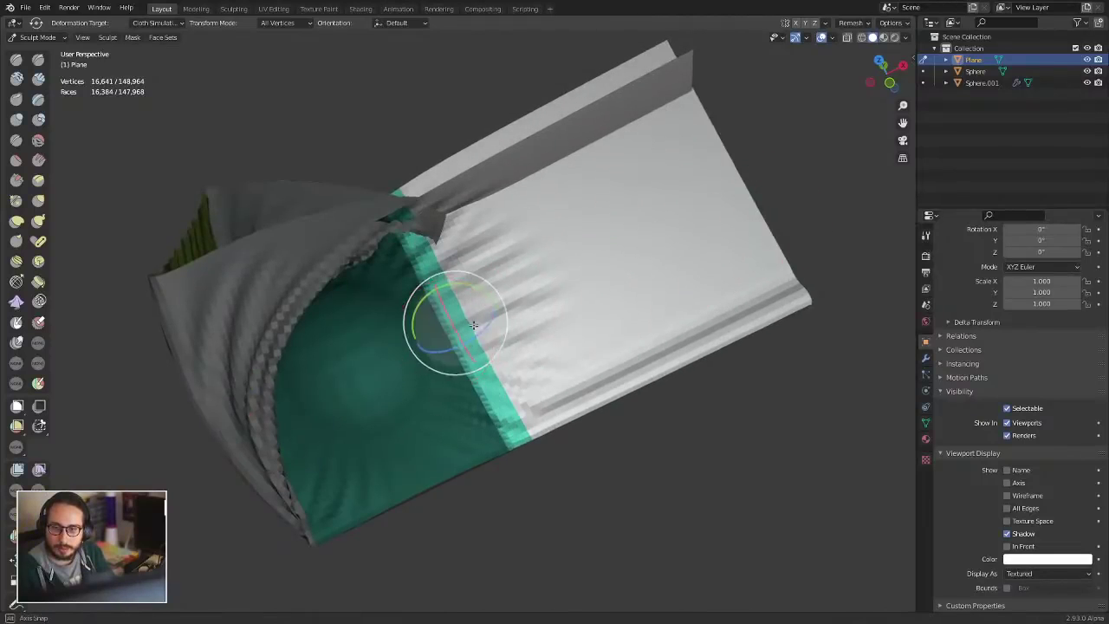
middle_drag(454, 327, 486, 300)
mouse_move(490, 287)
mouse_down()
mouse_move(472, 282)
mouse_move(360, 377)
mouse_move(367, 360)
mouse_move(359, 367)
mouse_up()
Step: Clear the mask, merge the cloth into one face set, and expand a narrow border face set along the outer flap's edge
middle_drag(364, 369, 457, 296)
key(w)
key(a)
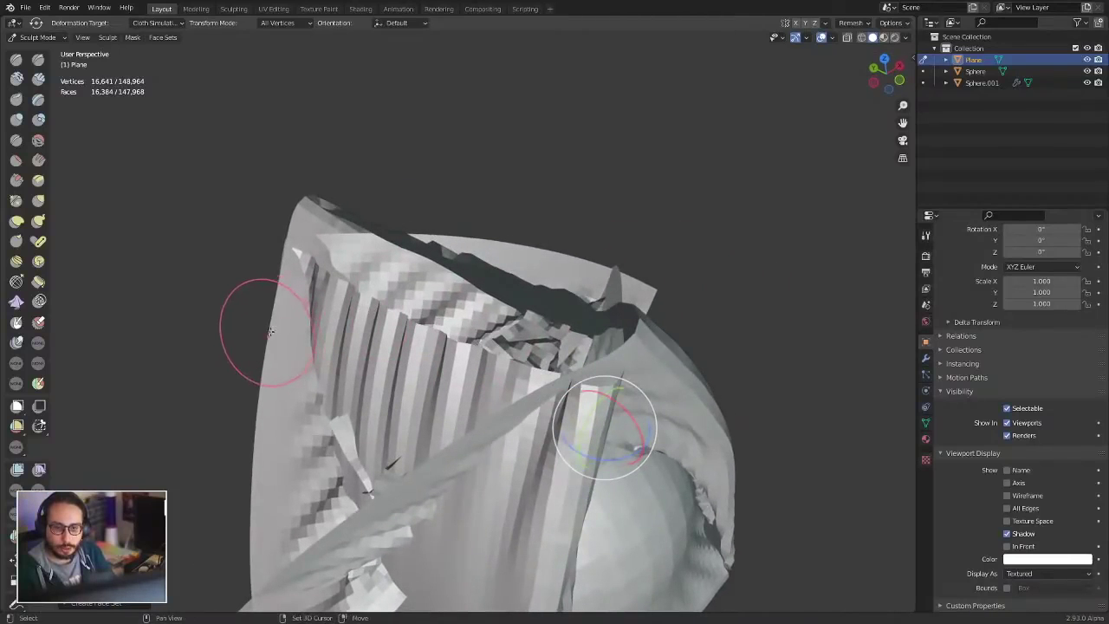
key(shift+w)
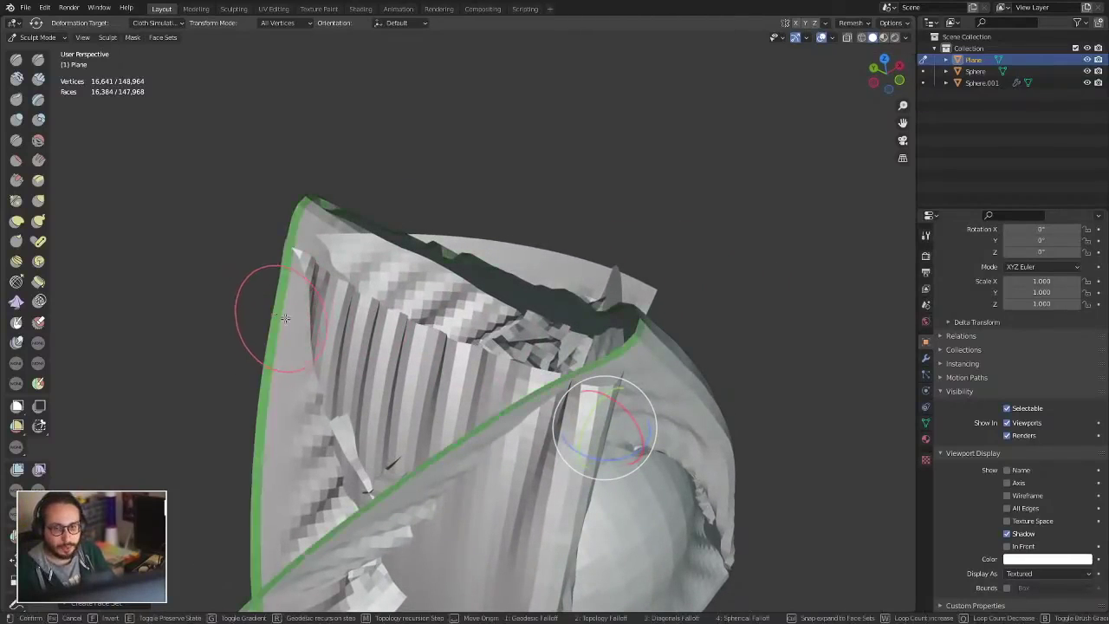
click(307, 357)
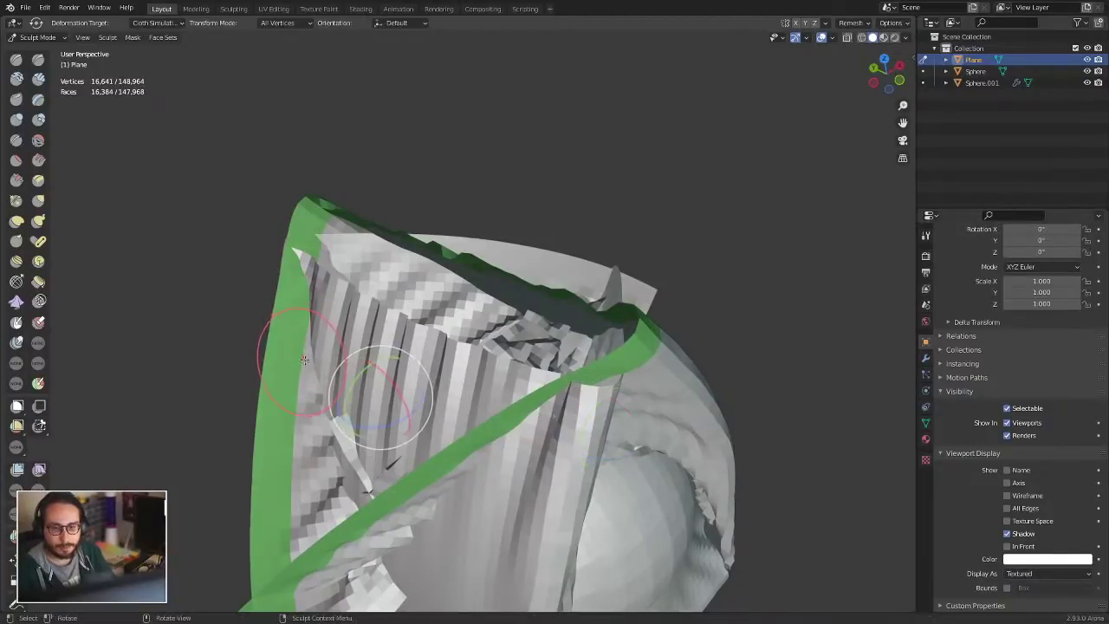
Step: Expand a second border face set along the edge of the inner pleated flap
middle_drag(307, 357, 467, 213)
key(shift+w)
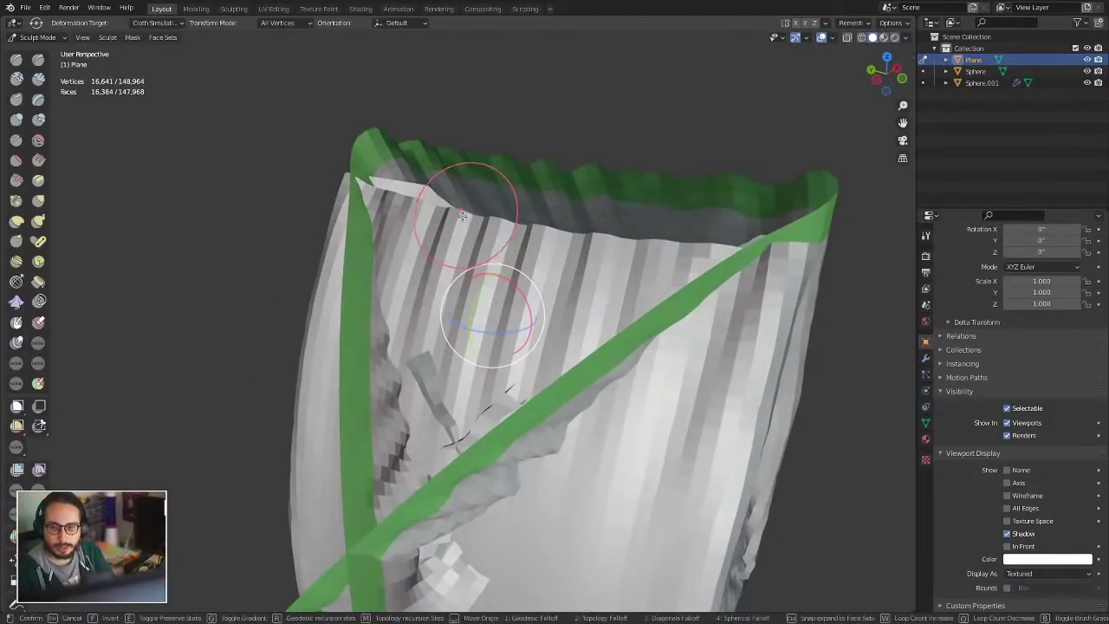
click(476, 303)
Step: Expand the outer flap's existing green face set so it covers the borders of all the flaps
middle_drag(477, 303, 377, 306)
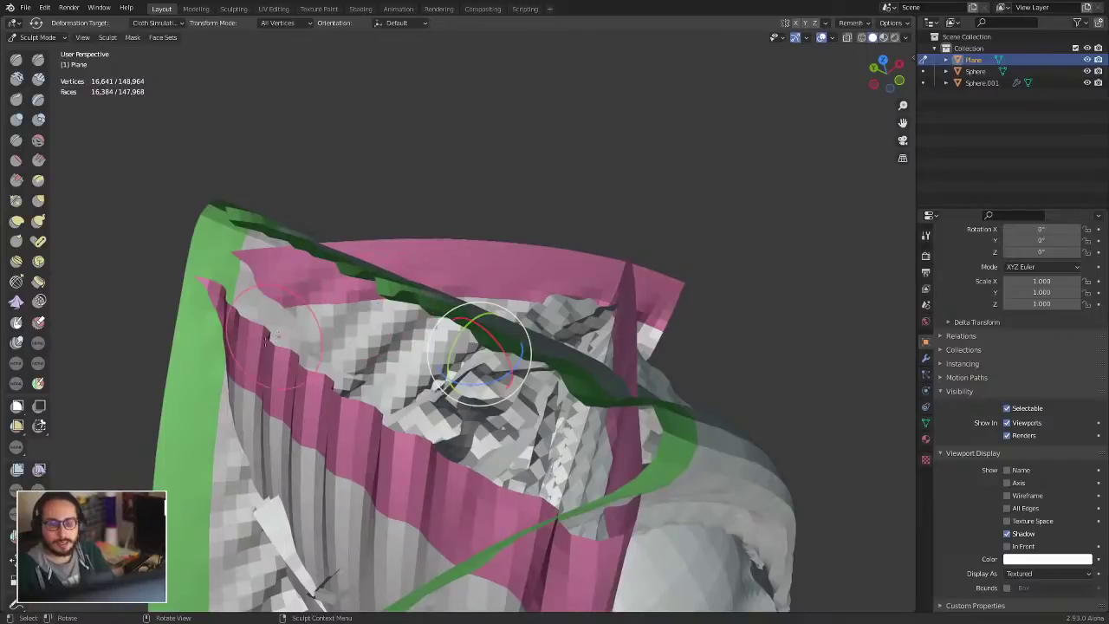
middle_drag(329, 341, 309, 255)
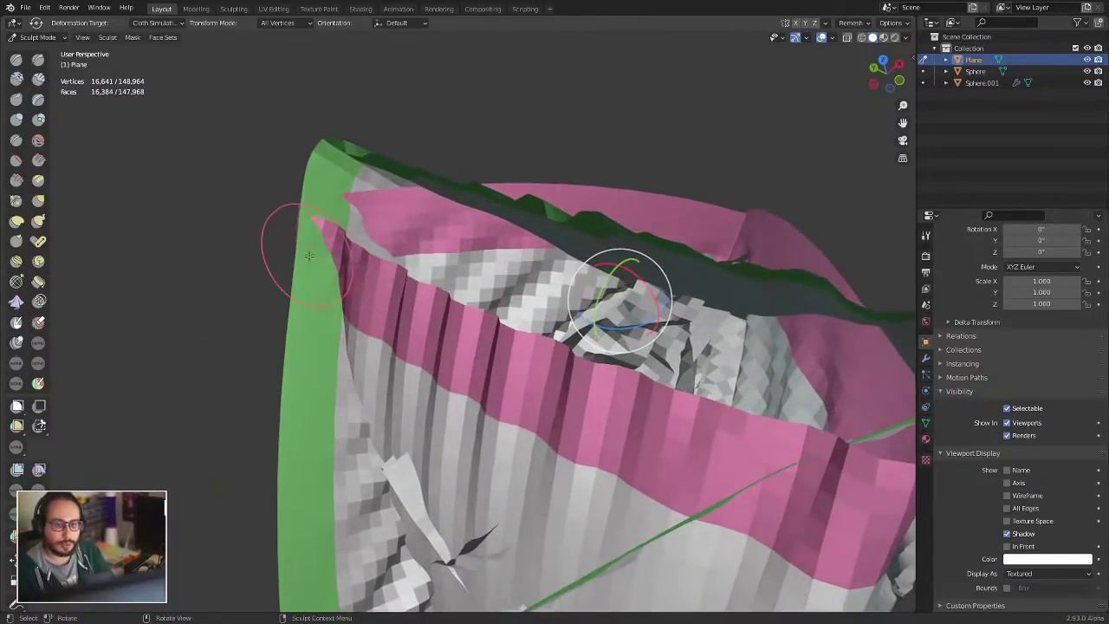
key(alt+shift+w)
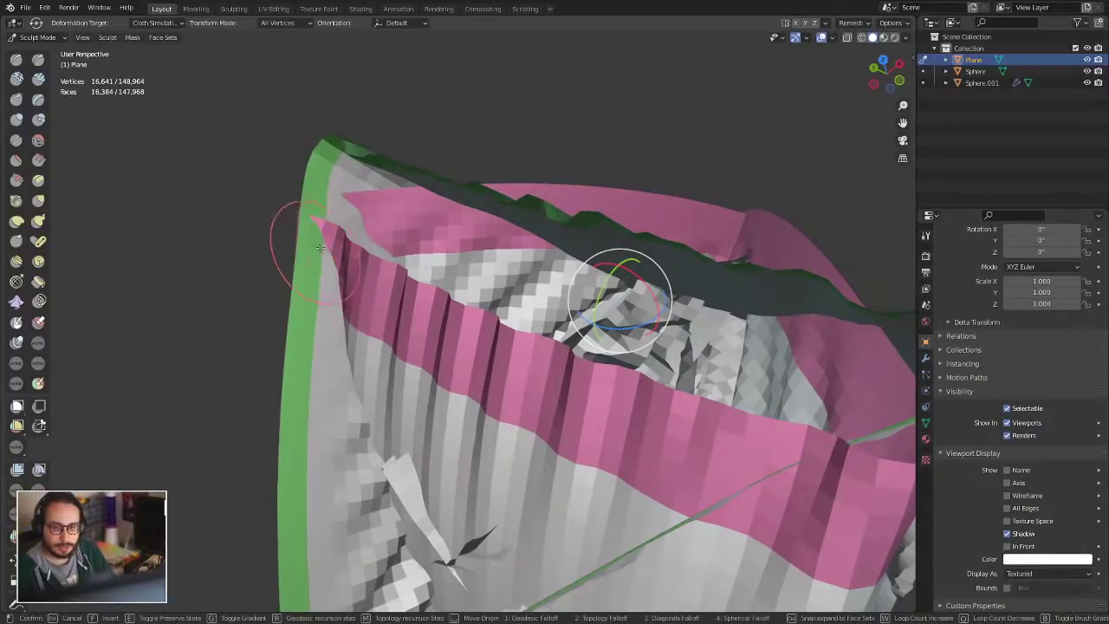
ctrl+click(351, 356)
Step: Pinch the green border into a tight knot using the Cloth Filter with Use Face Sets enabled and 0.010 cloth damping
middle_drag(351, 355, 135, 379)
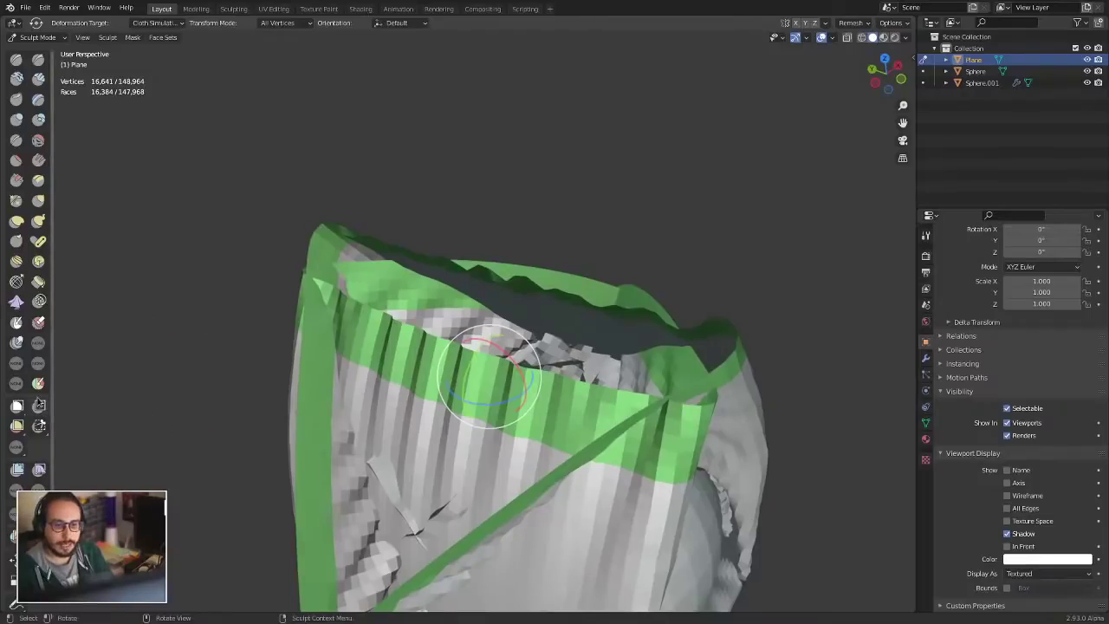
click(39, 469)
middle_drag(223, 366, 277, 310)
click(136, 23)
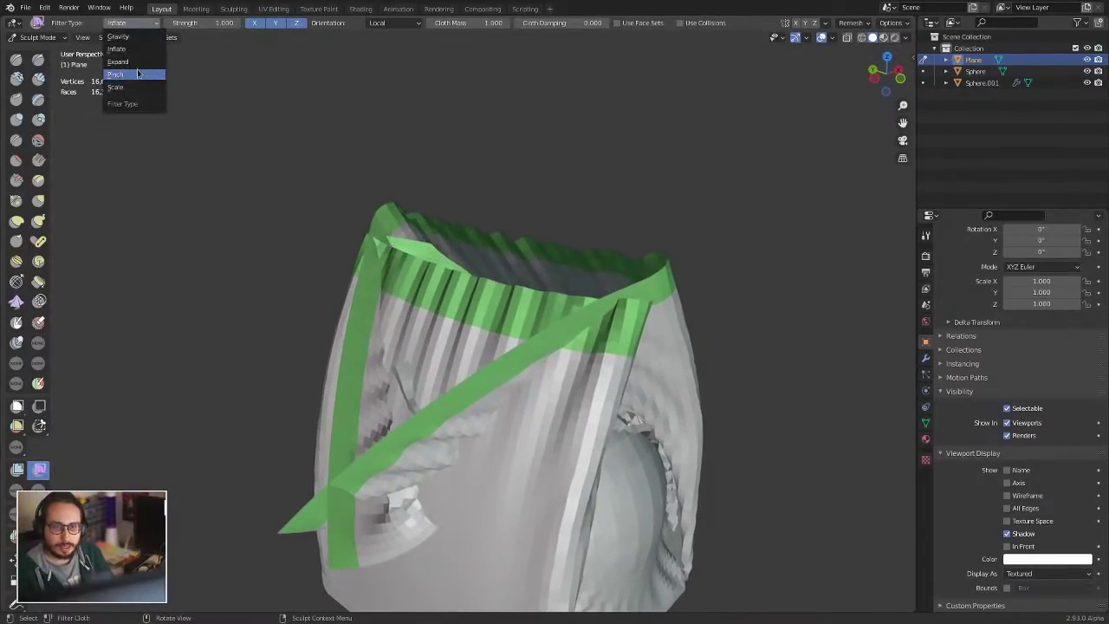
click(130, 74)
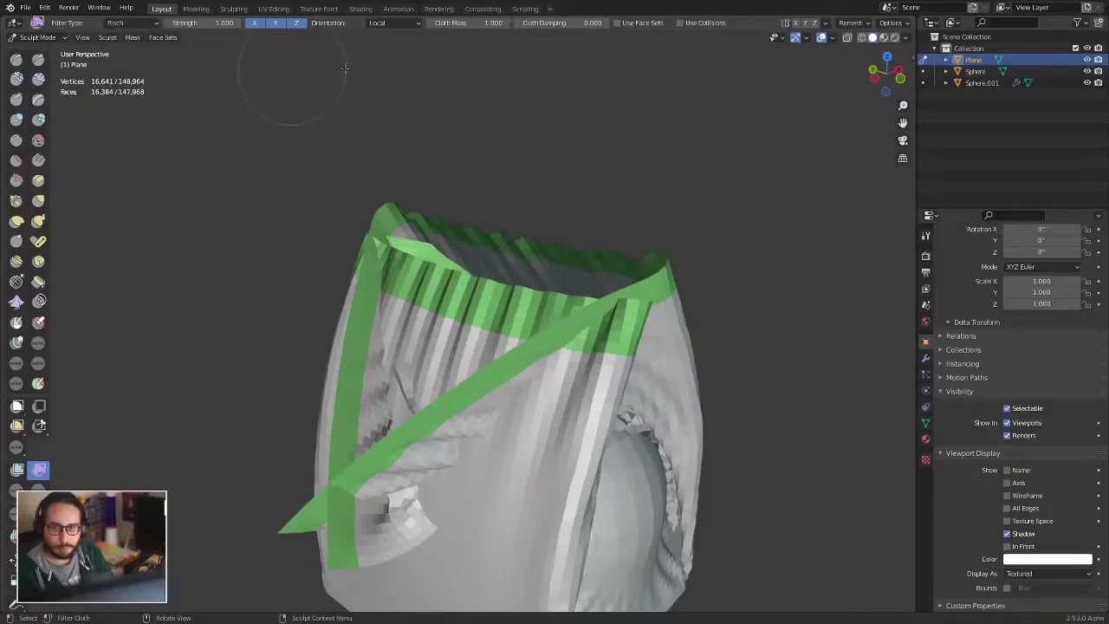
click(889, 23)
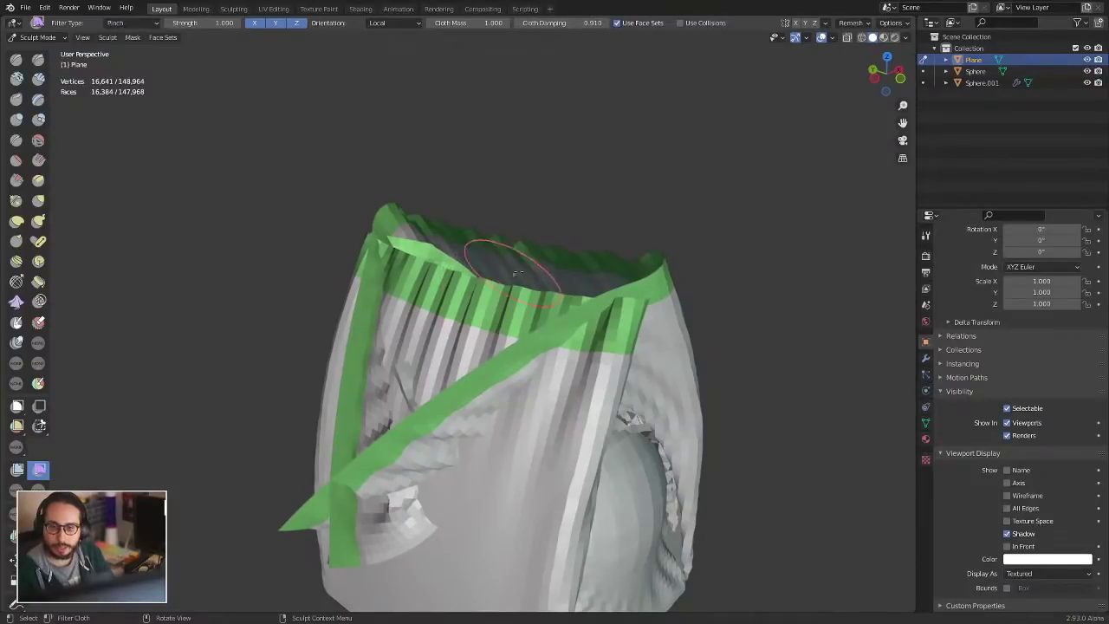
mouse_move(607, 240)
mouse_down()
mouse_move(736, 240)
mouse_move(962, 303)
mouse_move(1023, 329)
mouse_move(1106, 418)
mouse_up()
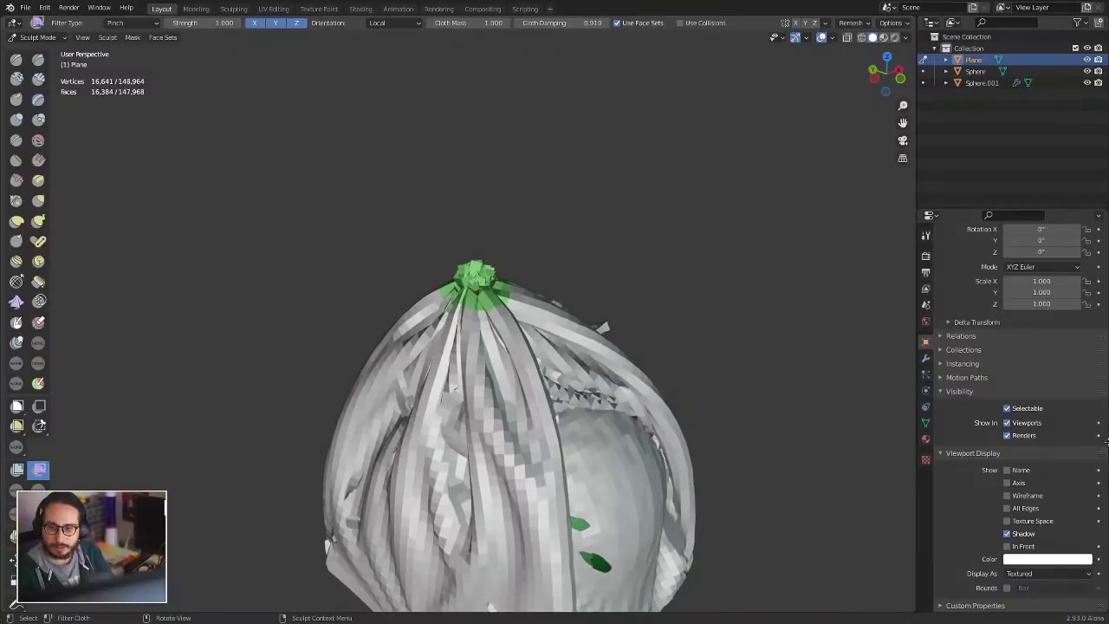
Step: Activate the Elastic Deform brush and pull the cloth's side near the exposed watermelon inward
mouse_move(494, 269)
middle_down()
mouse_move(489, 299)
mouse_move(424, 398)
mouse_move(394, 350)
middle_up()
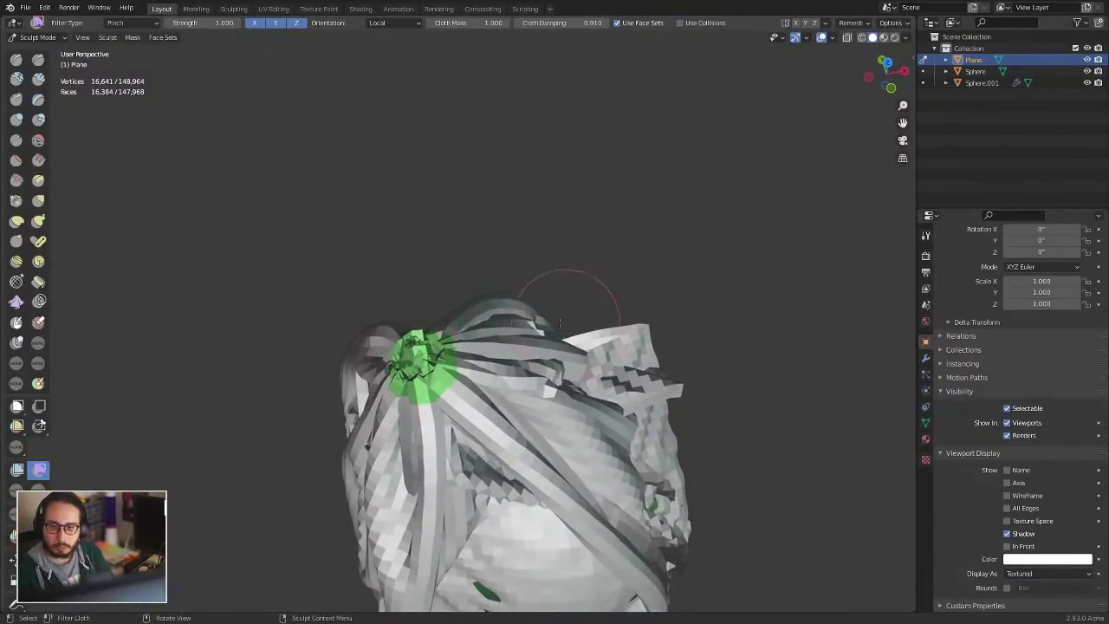
mouse_move(621, 304)
alt+mouse_down()
mouse_move(497, 305)
mouse_move(465, 279)
mouse_move(493, 260)
alt+mouse_up()
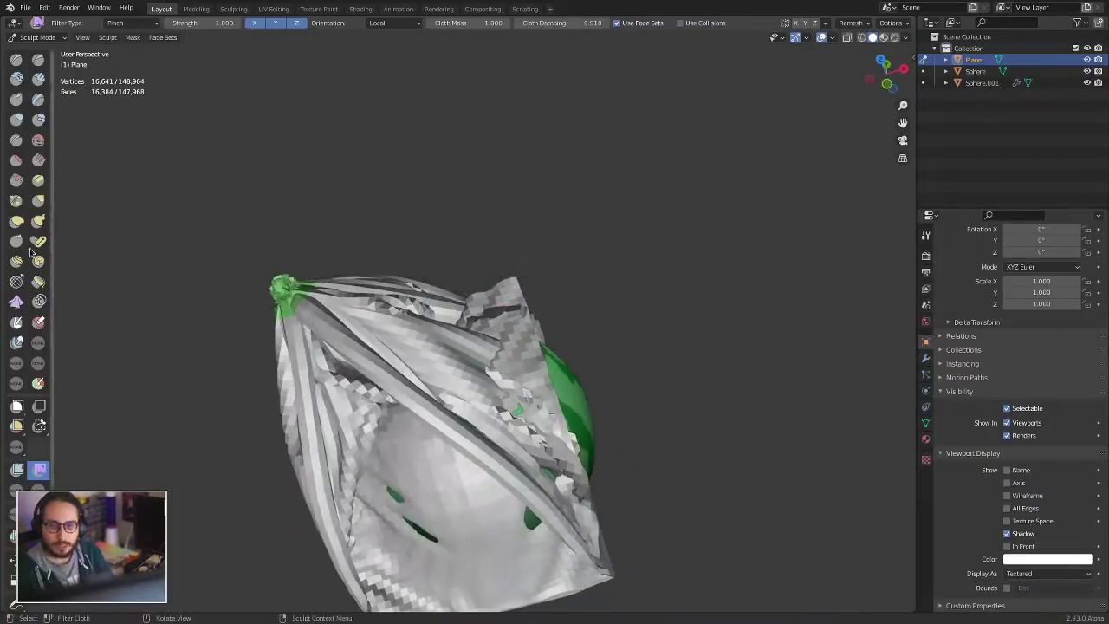
click(17, 221)
key(f)
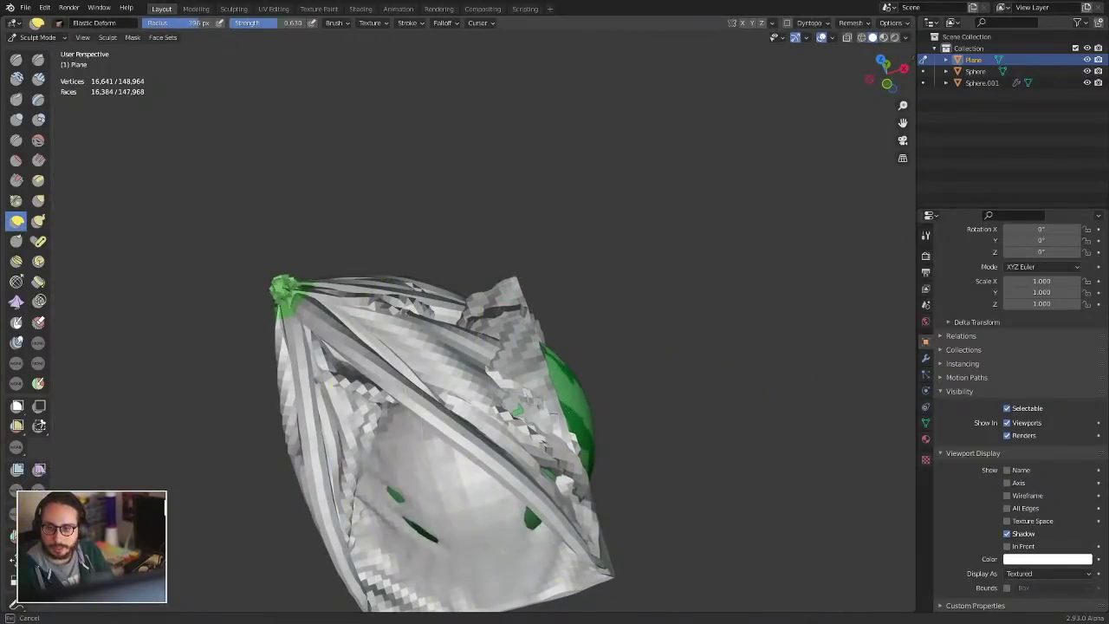
drag(620, 395, 524, 416)
mouse_move(619, 368)
middle_down()
mouse_move(594, 372)
mouse_move(610, 307)
middle_up()
Step: Reduce the Elastic Deform radius to 205 px and nudge the folds below the knot
key(f)
click(559, 265)
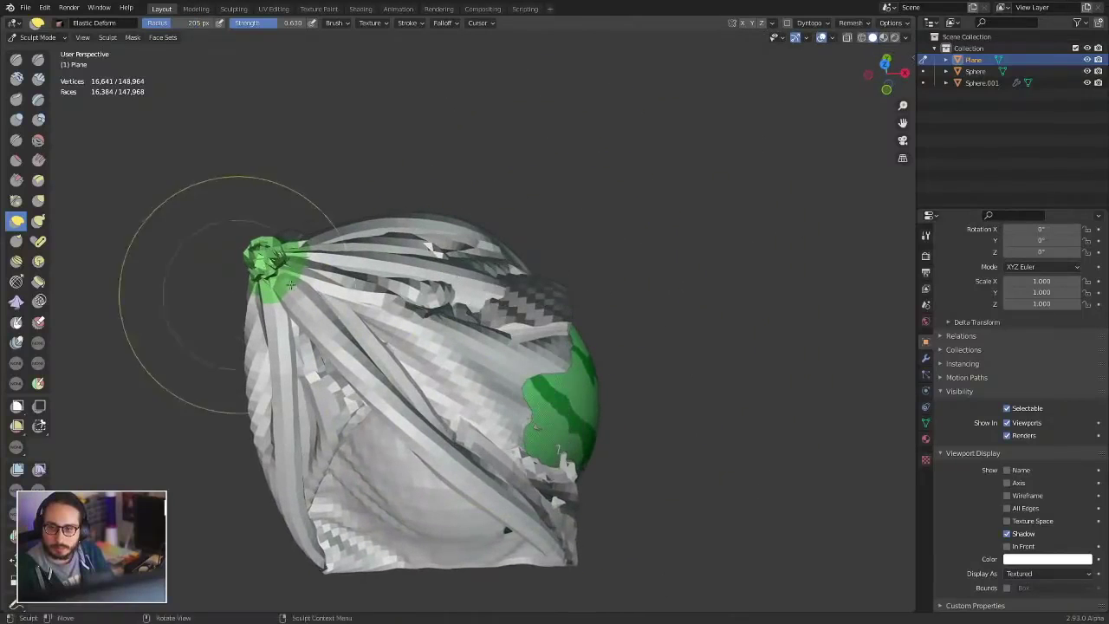
middle_drag(291, 284, 539, 319)
mouse_move(169, 292)
middle_down()
mouse_move(404, 248)
mouse_move(404, 223)
middle_up()
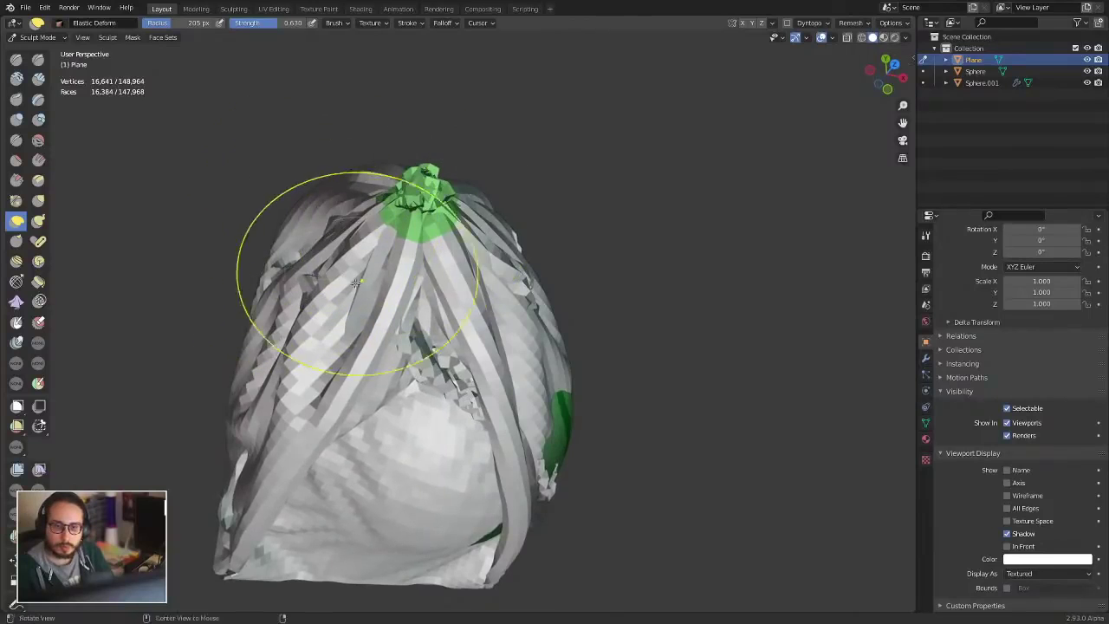
mouse_move(355, 282)
middle_down()
mouse_move(357, 390)
mouse_move(346, 317)
middle_up()
drag(472, 306, 472, 303)
Step: Enlarge the Elastic Deform radius to 341 px and pull the cloth down over the exposed side of the watermelon
middle_drag(521, 305, 482, 309)
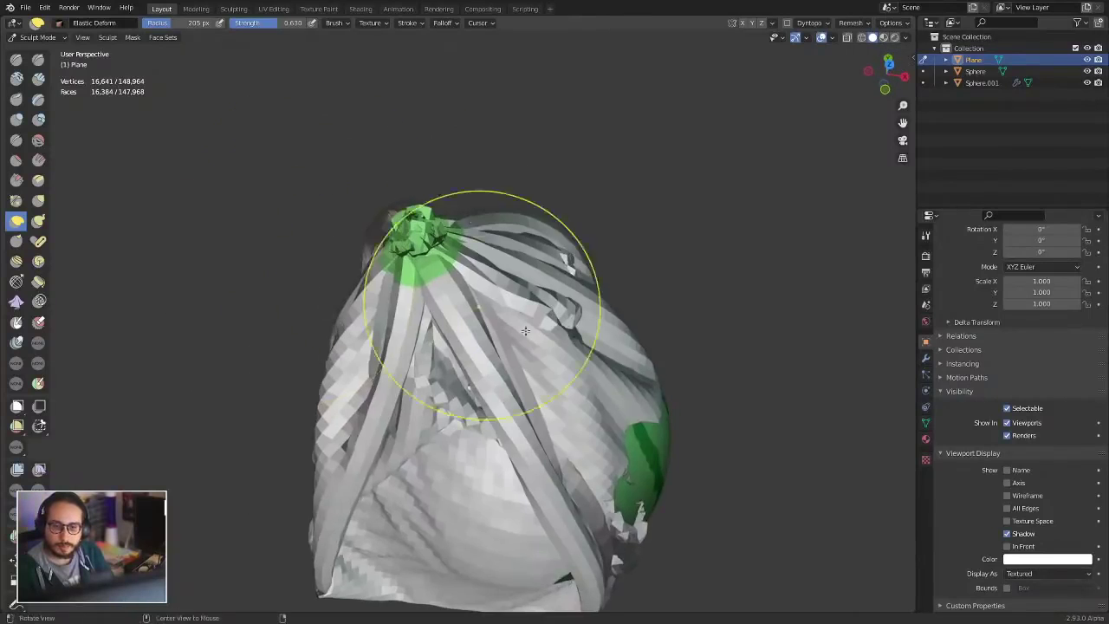
key(f)
click(623, 433)
mouse_move(624, 433)
mouse_down()
mouse_move(645, 498)
mouse_move(674, 512)
mouse_up()
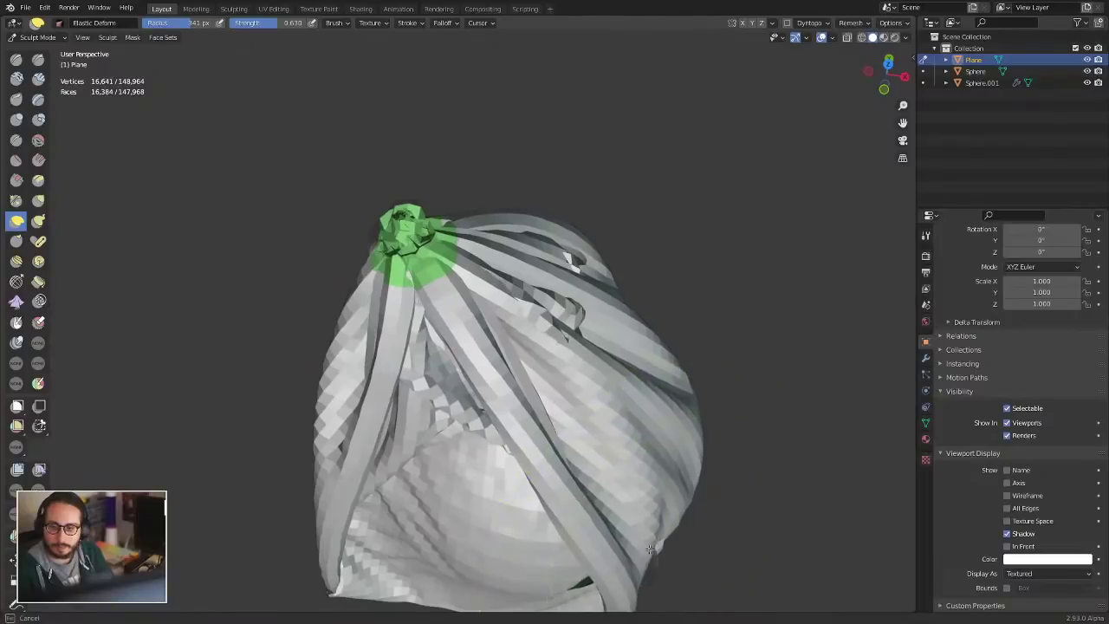
Step: Enter Edit Mode on the wrapped cloth and recalculate its normals
mouse_move(641, 389)
middle_down()
mouse_move(606, 416)
mouse_move(559, 289)
mouse_move(727, 342)
middle_up()
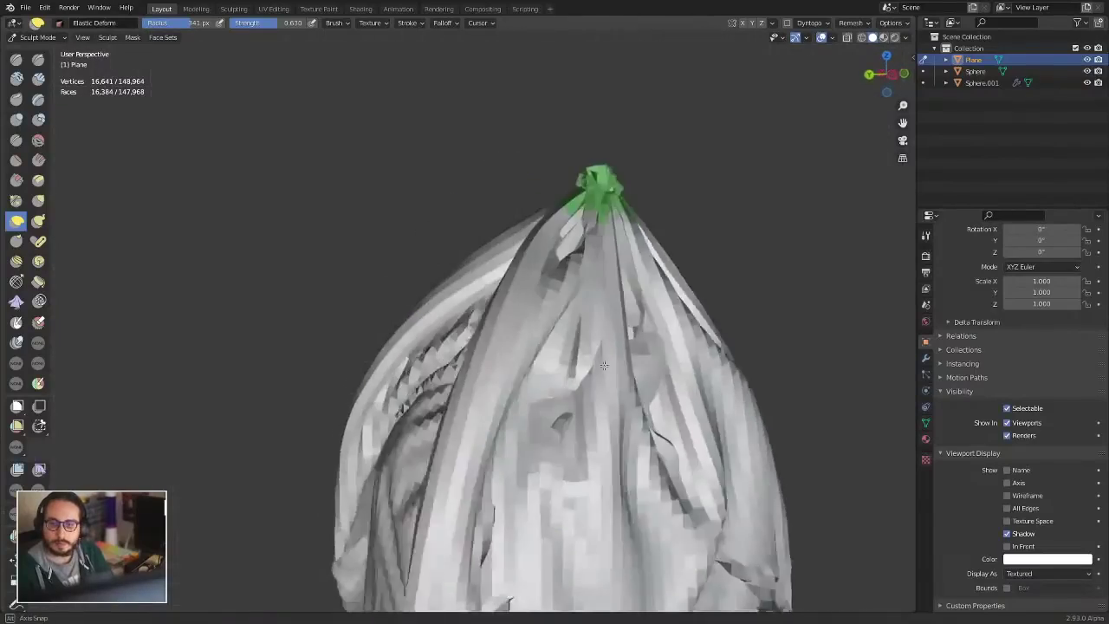
mouse_move(476, 350)
shift+middle_down()
mouse_move(545, 203)
mouse_move(572, 234)
shift+middle_up()
key(ctrl+Tab)
key(ctrl+Tab)
click(606, 292)
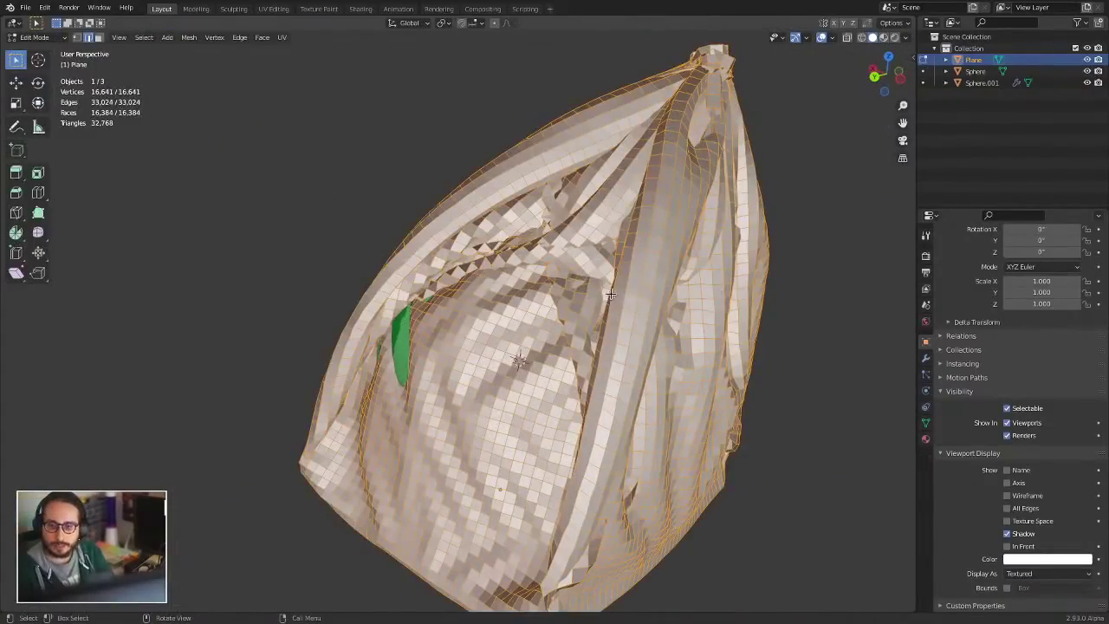
key(shift+n)
Step: Return to Object Mode and apply Shade Smooth to the cloth
key(Tab)
right_click(491, 351)
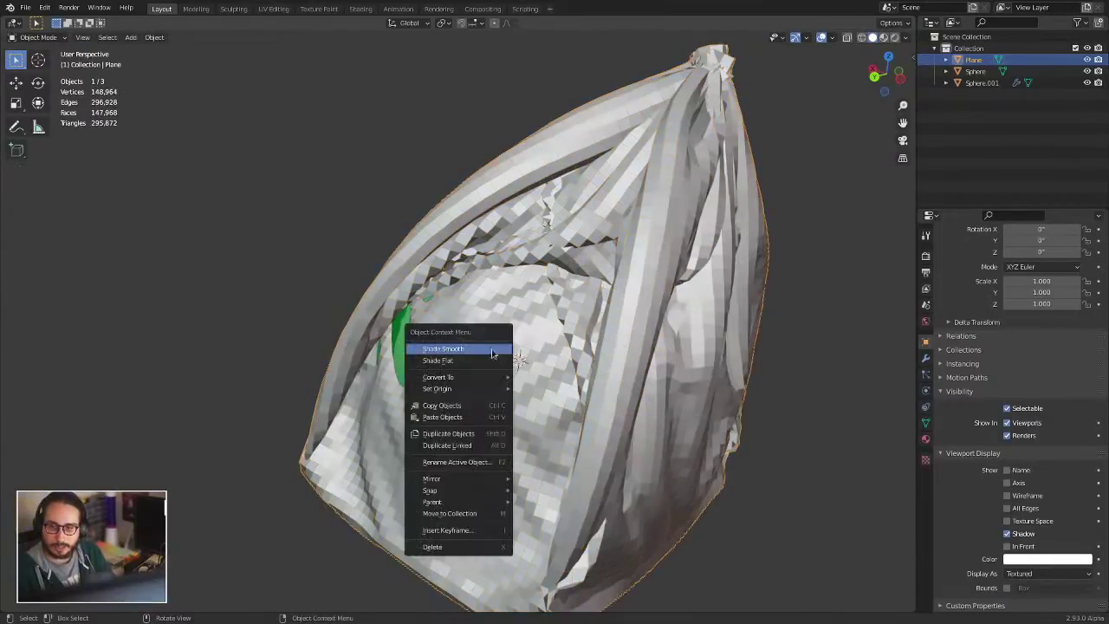
click(542, 328)
right_click(543, 328)
click(643, 278)
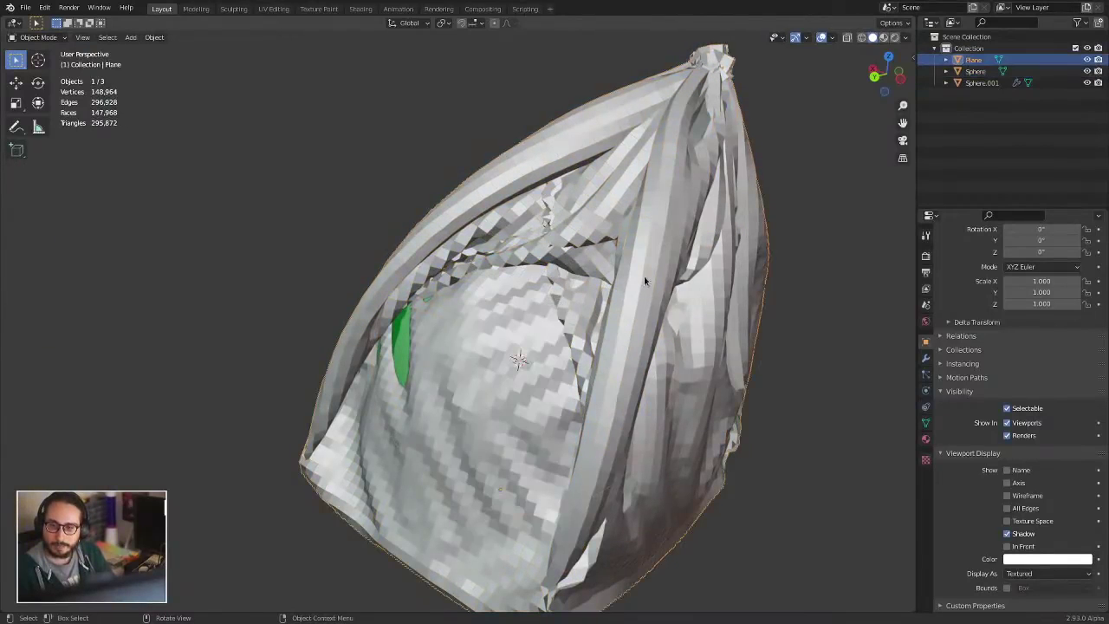
right_click(643, 278)
click(643, 278)
Step: Reselect the cloth, return to Sculpt Mode, and push its front fullness outward with Elastic Deform at a 476 px radius
scroll(642, 280, down, 2)
middle_drag(505, 338, 468, 328)
click(460, 317)
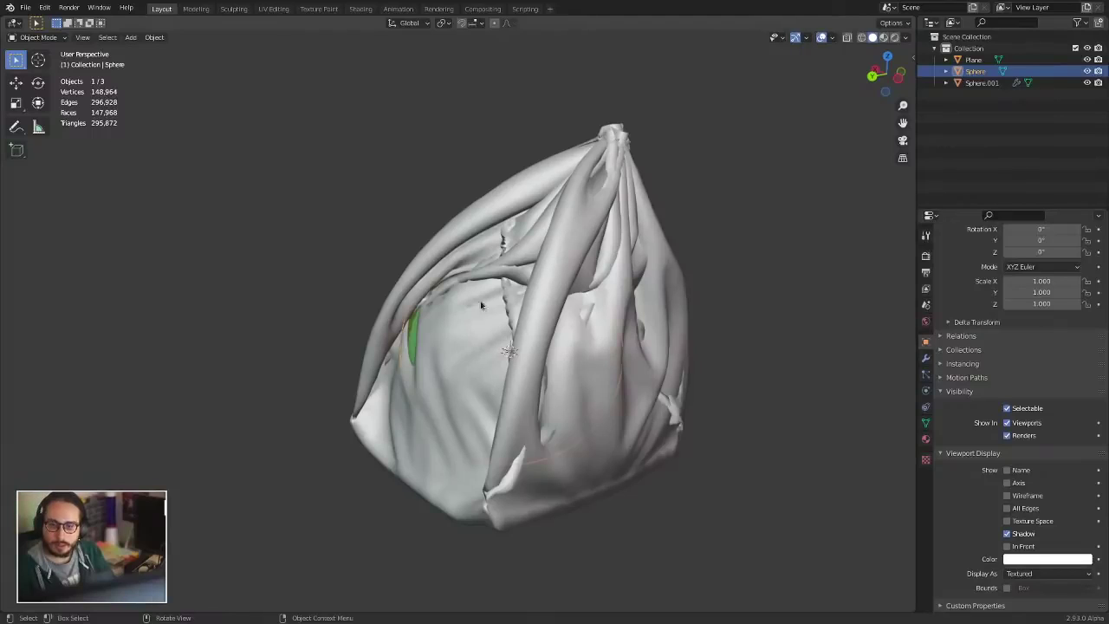
click(482, 308)
key(ctrl+Tab)
key(f)
click(520, 373)
drag(446, 345, 425, 327)
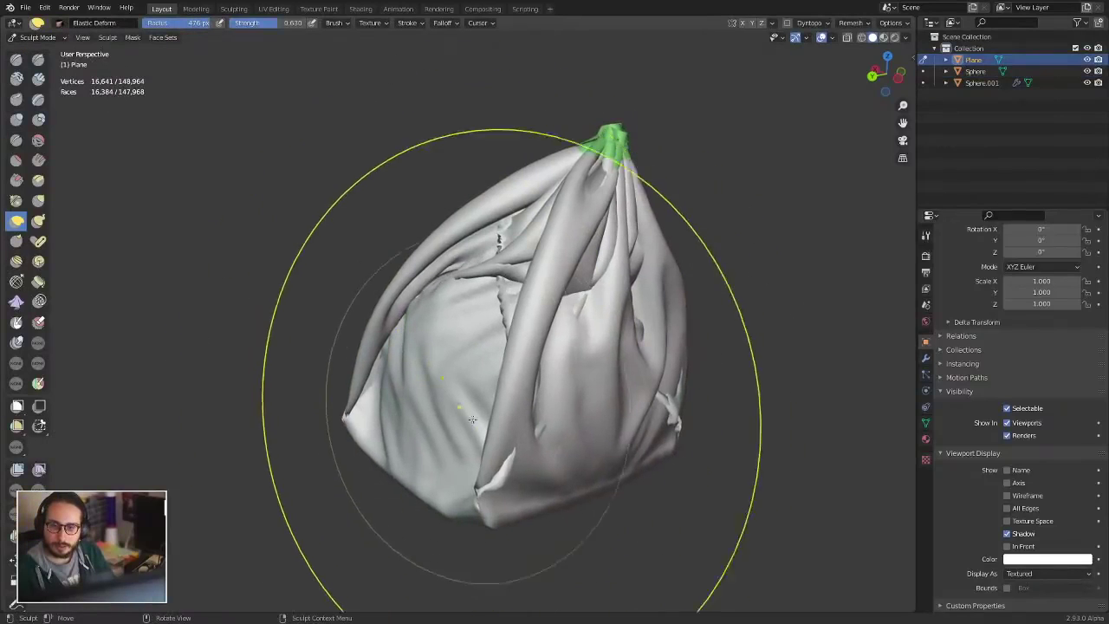
Step: Reduce the Elastic Deform radius to 362 px and pull the cloth's lower side outward and up
mouse_move(440, 433)
middle_down()
mouse_move(531, 408)
mouse_move(408, 408)
mouse_move(288, 449)
mouse_move(358, 424)
middle_up()
key(f)
click(342, 422)
drag(345, 409, 329, 386)
alt+middle_drag(337, 386, 566, 339)
mouse_move(484, 315)
shift+middle_down()
mouse_move(574, 303)
mouse_move(376, 370)
mouse_move(391, 380)
mouse_move(379, 380)
shift+middle_up()
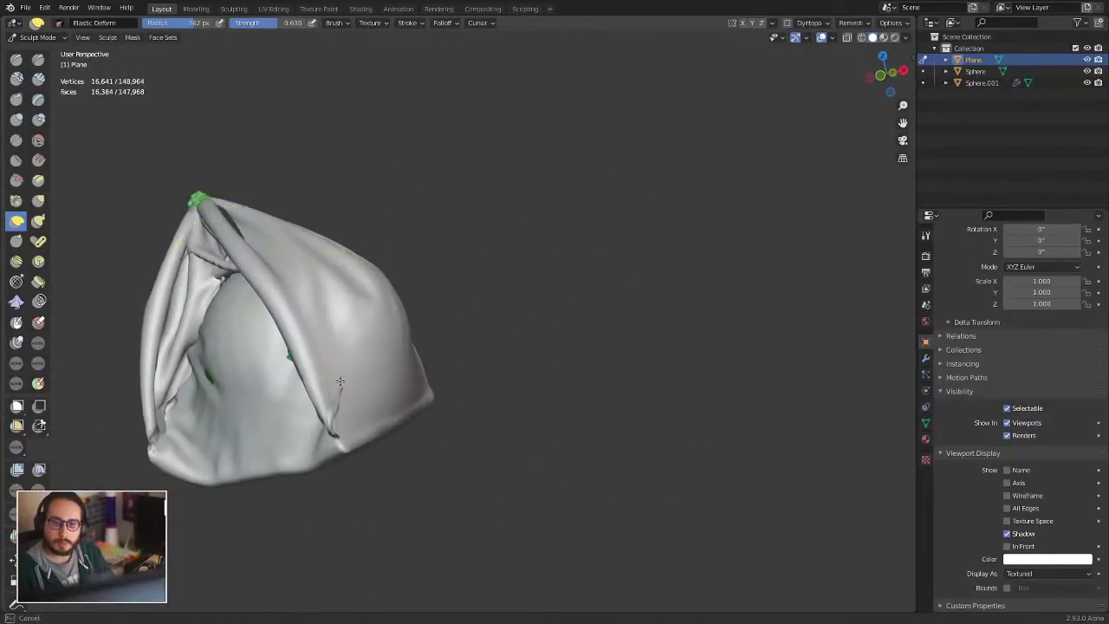
Step: Reduce the Elastic Deform radius to 227 px and on to 118 px while examining the cloth's sides
shift+middle_drag(292, 379, 416, 361)
key(f)
click(334, 371)
middle_drag(341, 372, 520, 348)
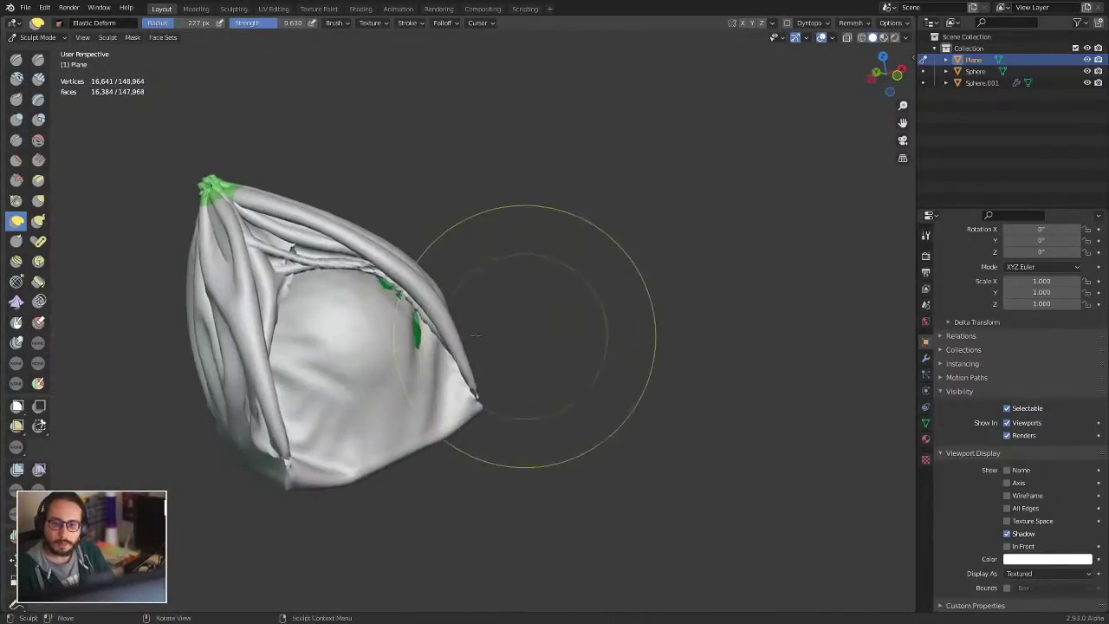
key(f)
click(416, 325)
middle_drag(379, 291, 444, 327)
shift+middle_drag(443, 327, 664, 354)
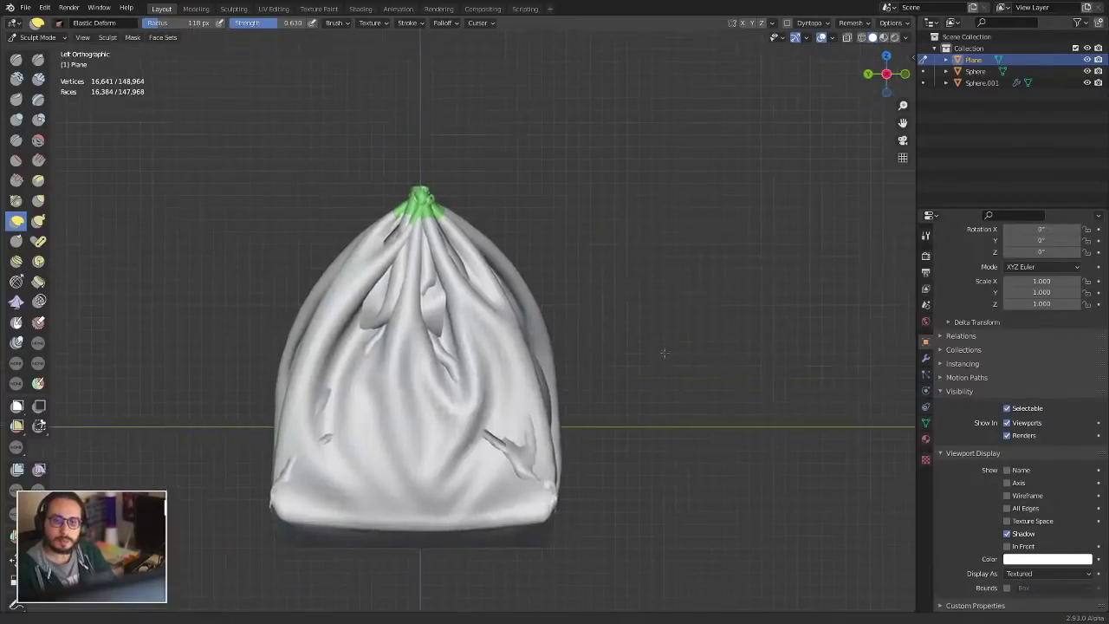
Step: Set the Elastic Deform radius to 228 px and inspect the wrapped bundle from several sides
mouse_move(417, 364)
middle_down()
mouse_move(494, 379)
mouse_move(595, 339)
middle_up()
key(f)
click(559, 381)
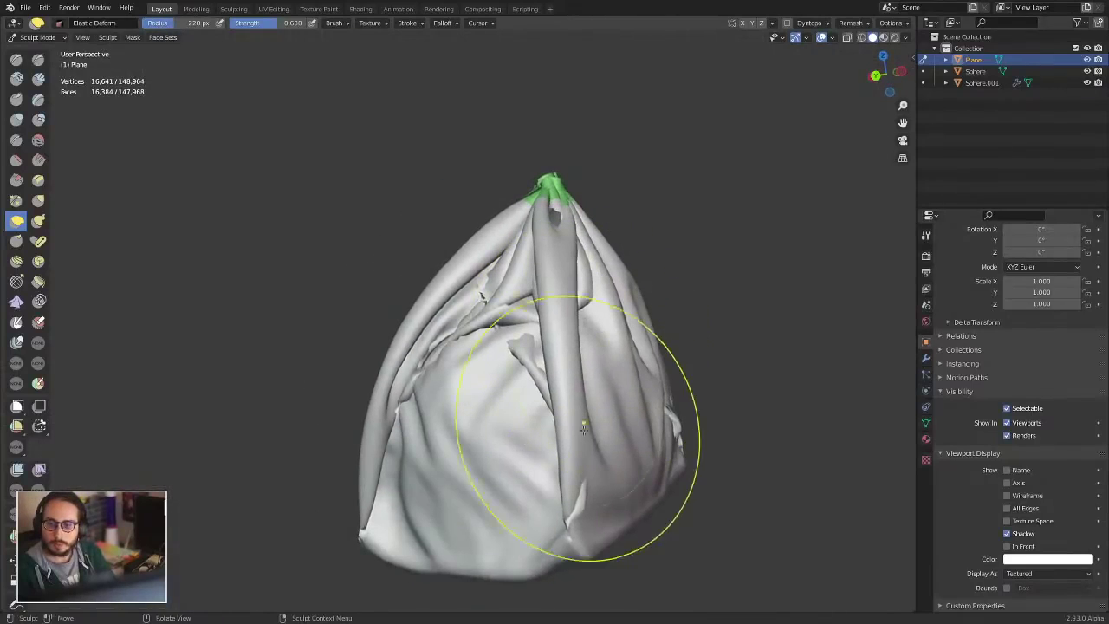
mouse_move(592, 492)
middle_down()
mouse_move(560, 490)
mouse_move(574, 381)
middle_up()
mouse_move(580, 425)
alt+middle_down()
mouse_move(457, 448)
mouse_move(475, 467)
alt+middle_up()
middle_drag(466, 289, 514, 243)
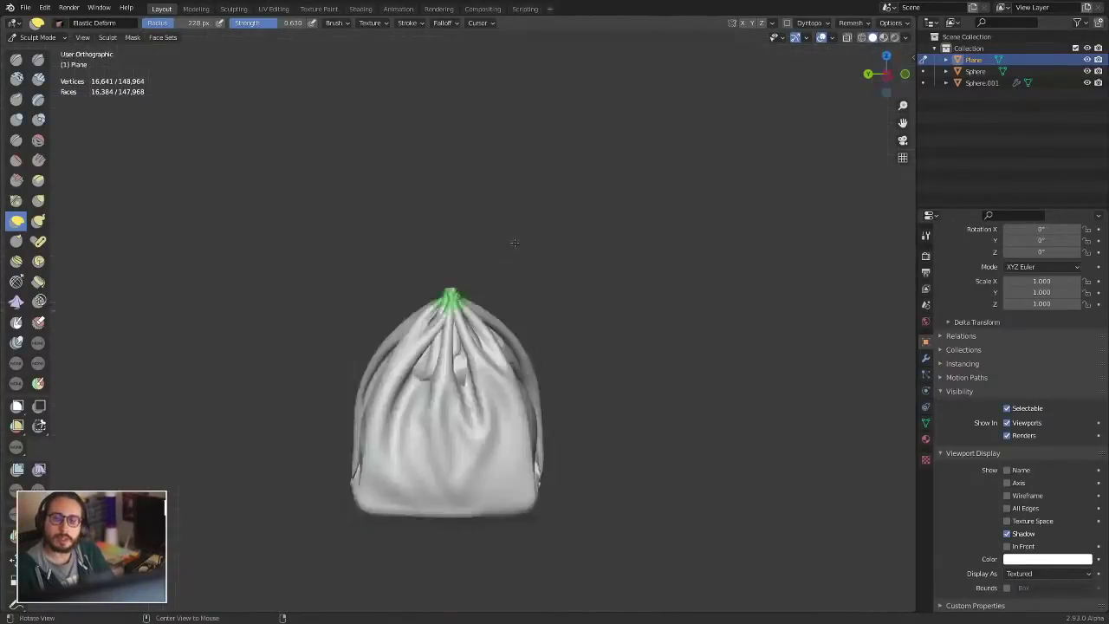
Step: Return to Object Mode, add a new mesh plane, and move it clear of the bundle in the top view
key(ctrl+Tab)
key(shift+a)
mouse_move(557, 231)
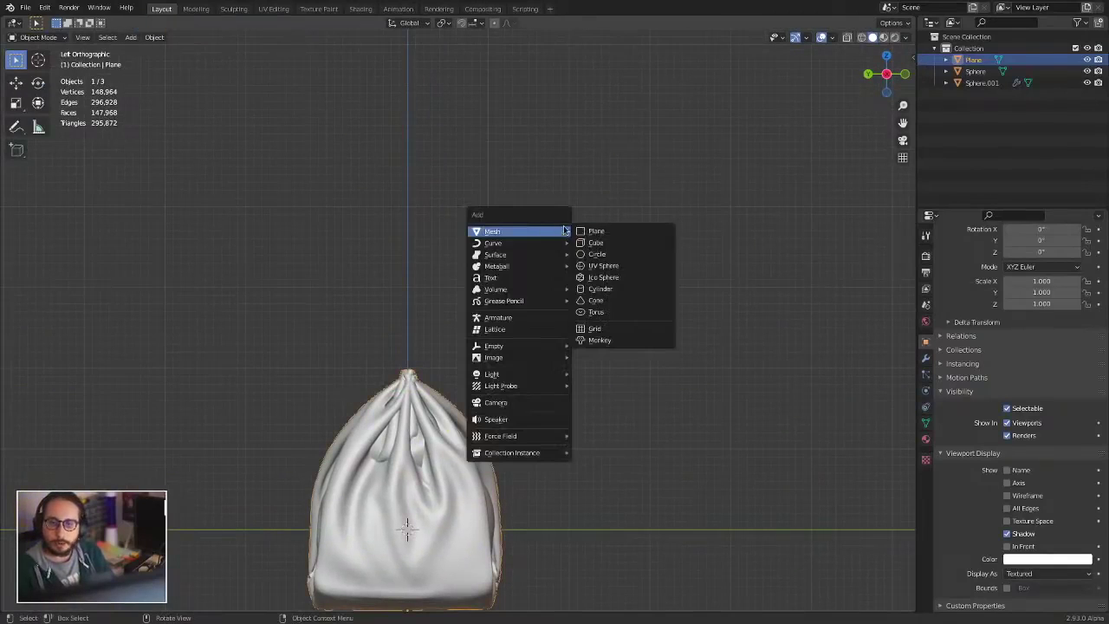
click(631, 232)
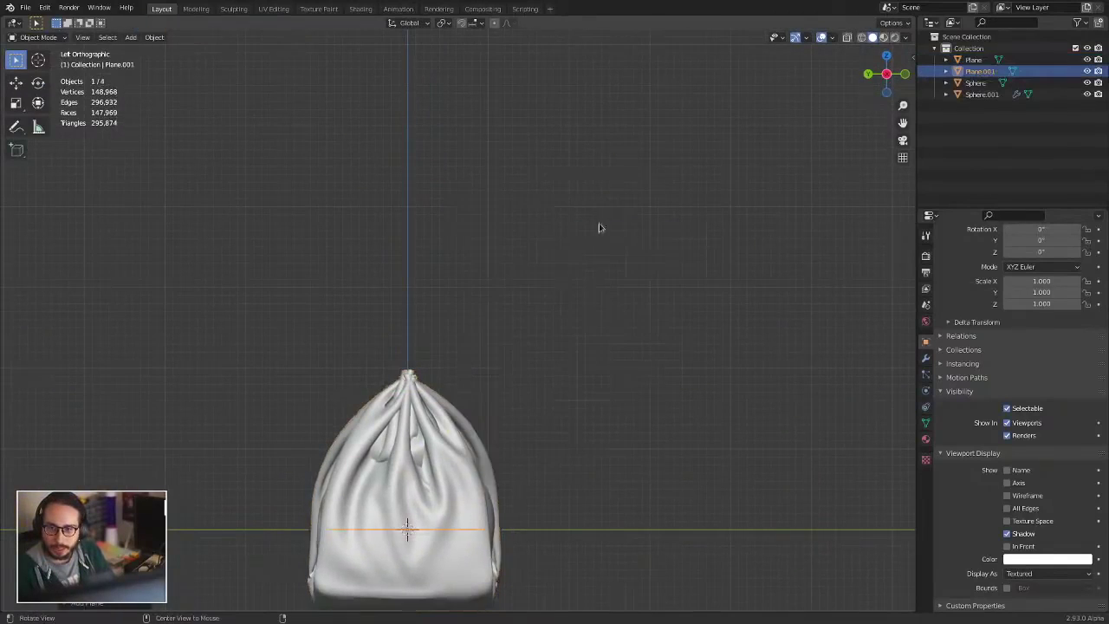
key(KP_7)
key(g)
click(497, 274)
Step: Enter Edit Mode on the new plane and subdivide it six times into a dense grid
key(Tab)
scroll(455, 285, up, 3)
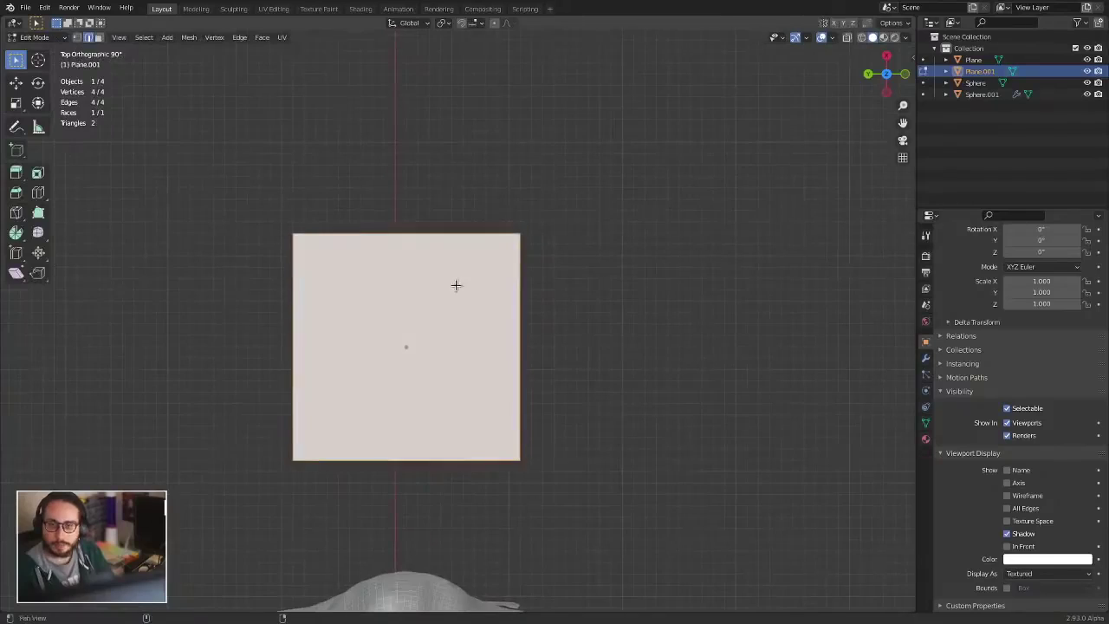
right_click(462, 286)
click(449, 303)
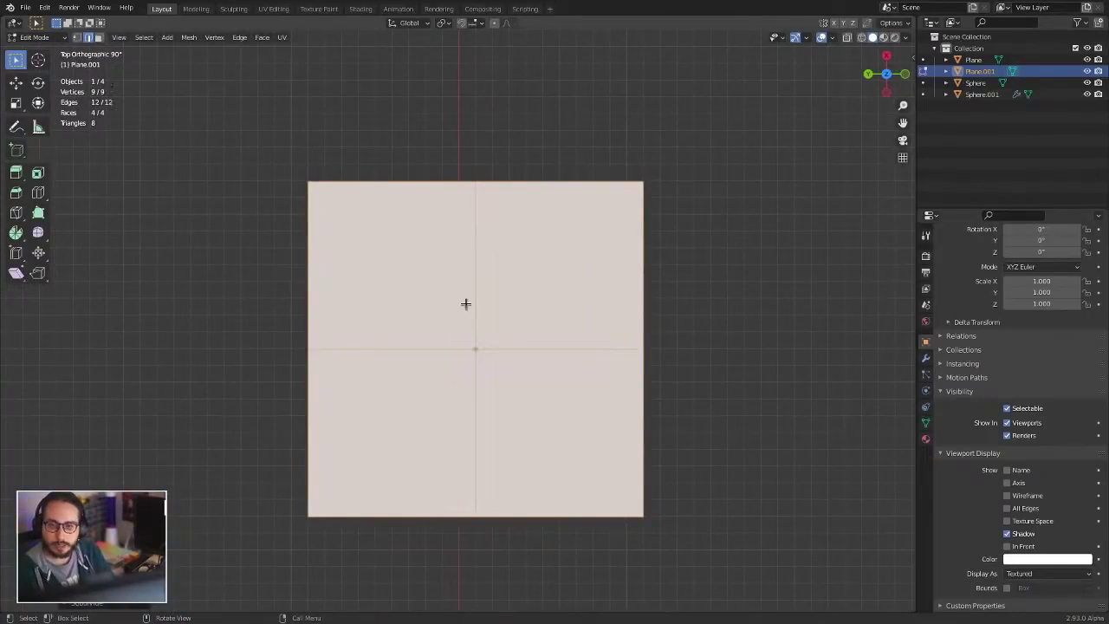
key(shift+r)
key(shift+r)
key(shift+r)
key(shift+r)
key(shift+r)
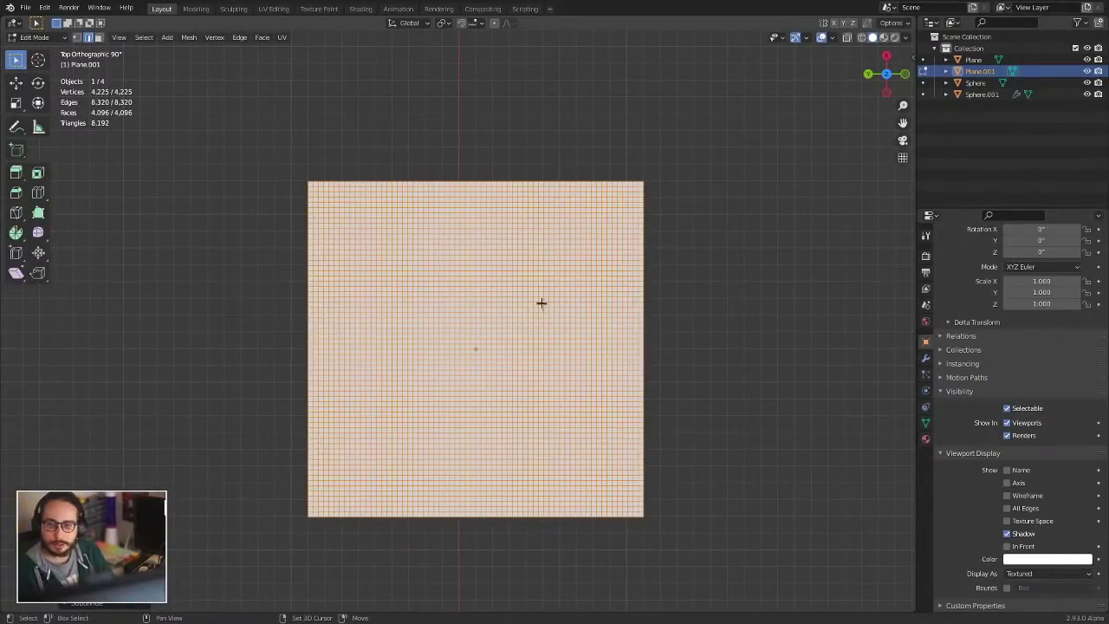
Step: Switch the plane to Sculpt Mode and expand a face set from one edge over about a third of it
key(ctrl+Tab)
click(505, 465)
scroll(482, 274, up, 2)
key(shift+a)
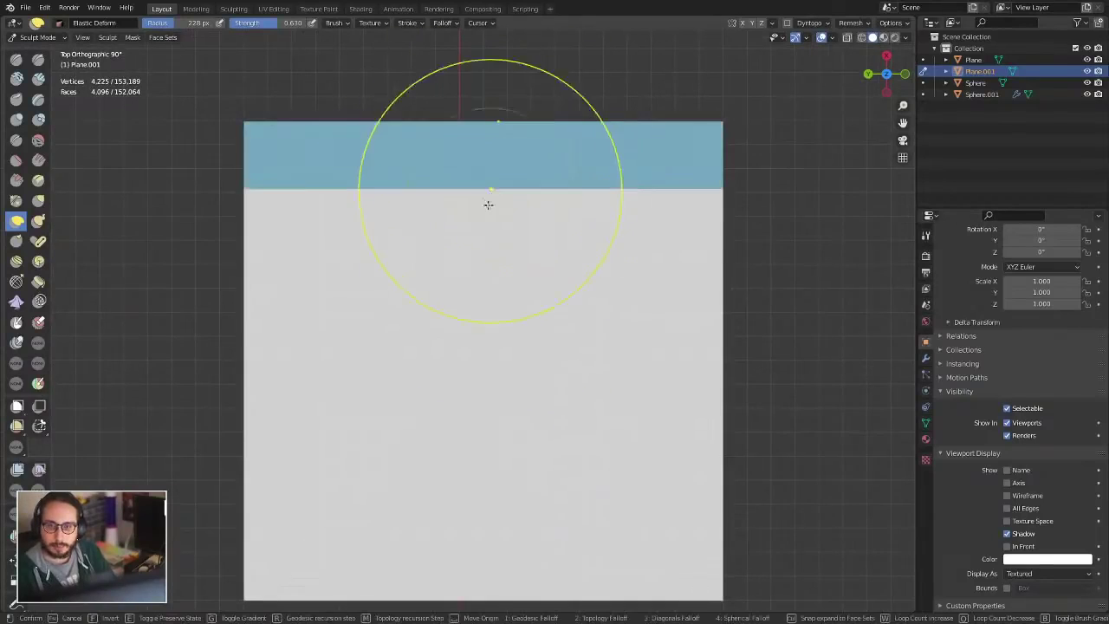
click(464, 272)
shift+middle_drag(463, 272, 469, 216)
Step: Delete the plane's blue face set strip using Edit Face Set in Delete Geometry mode
click(13, 536)
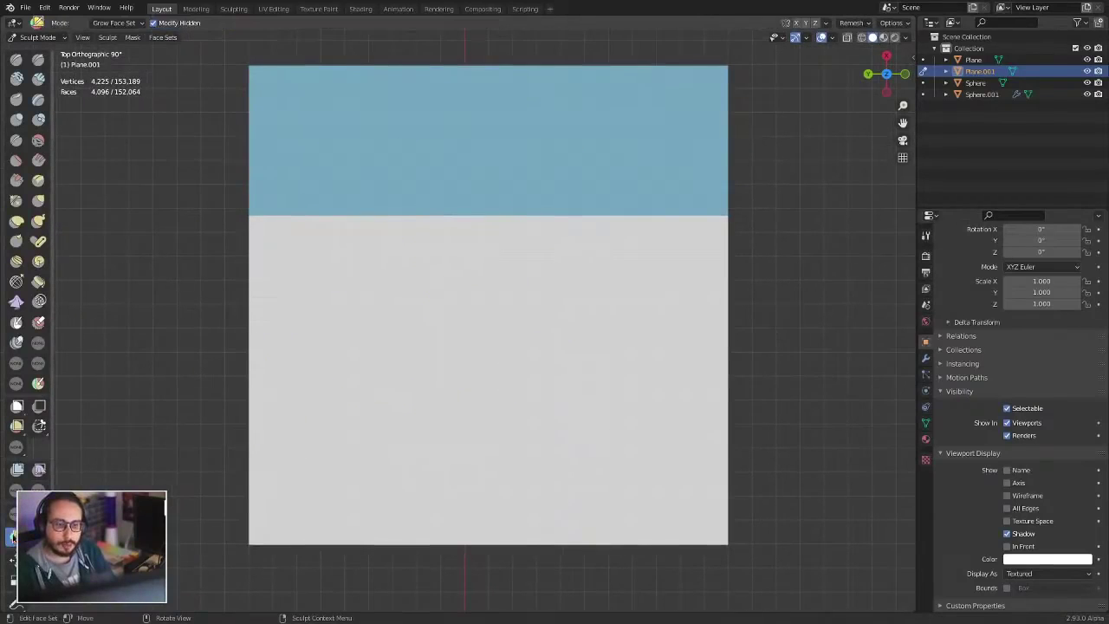
click(113, 23)
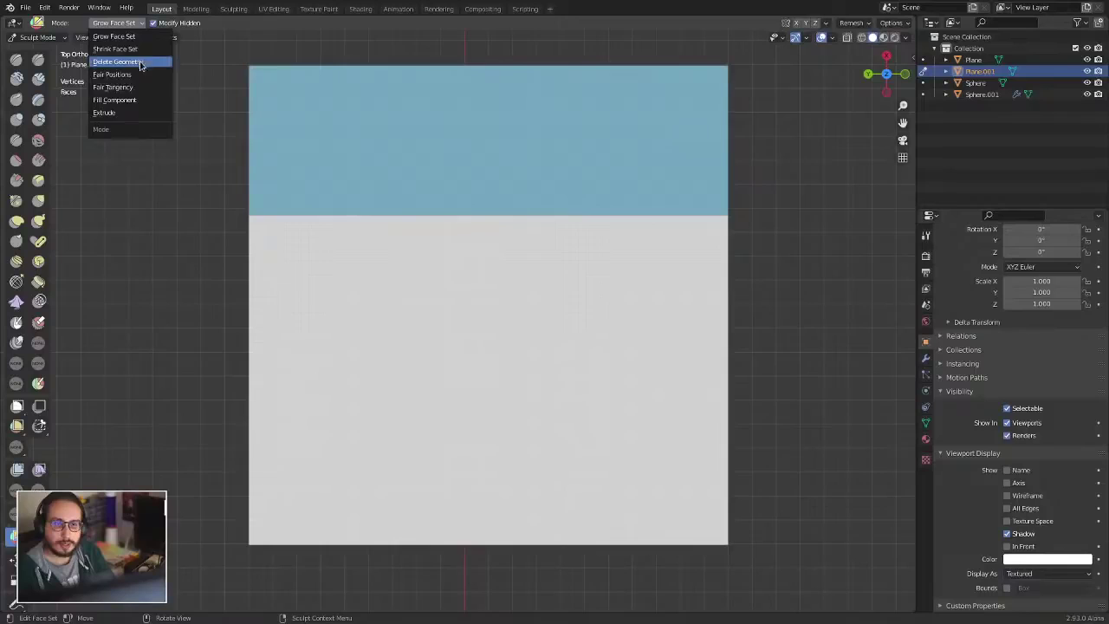
click(117, 60)
click(466, 123)
Step: Expand a narrow face set band across the plane's middle with geodesic recursion and pinch it into a bow with the Cloth Filter
key(shift+a)
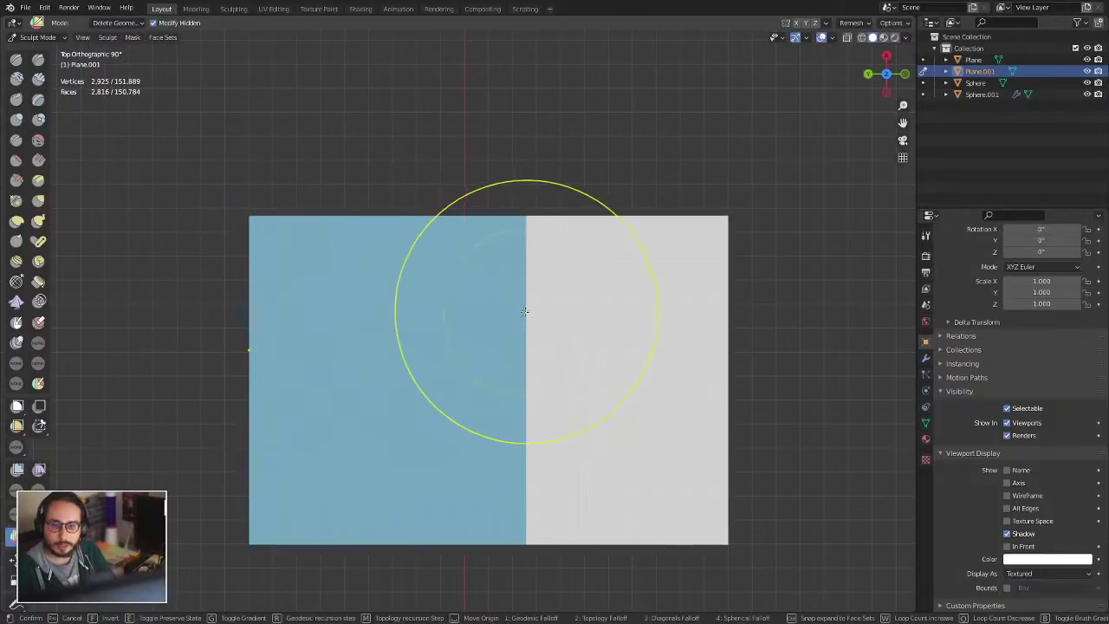
key(r)
click(506, 311)
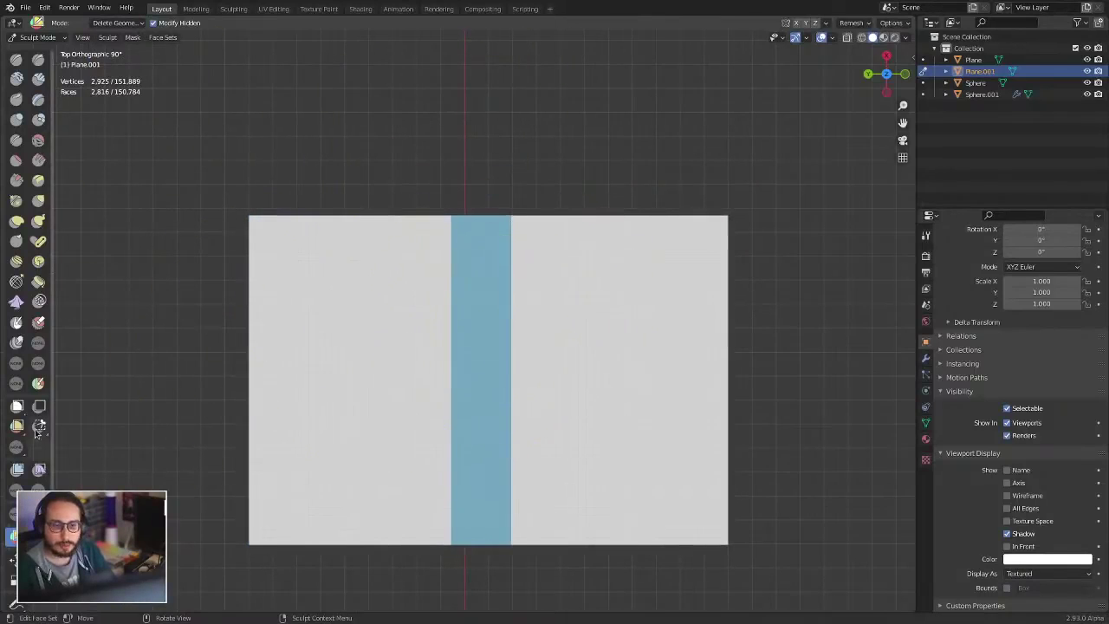
click(39, 470)
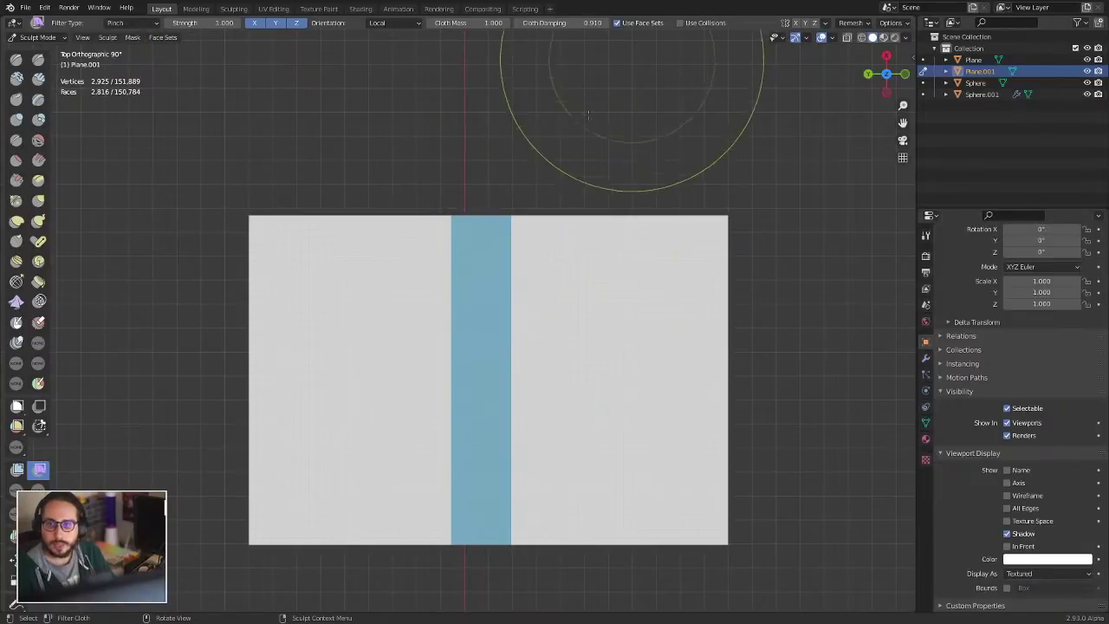
drag(479, 376, 1019, 354)
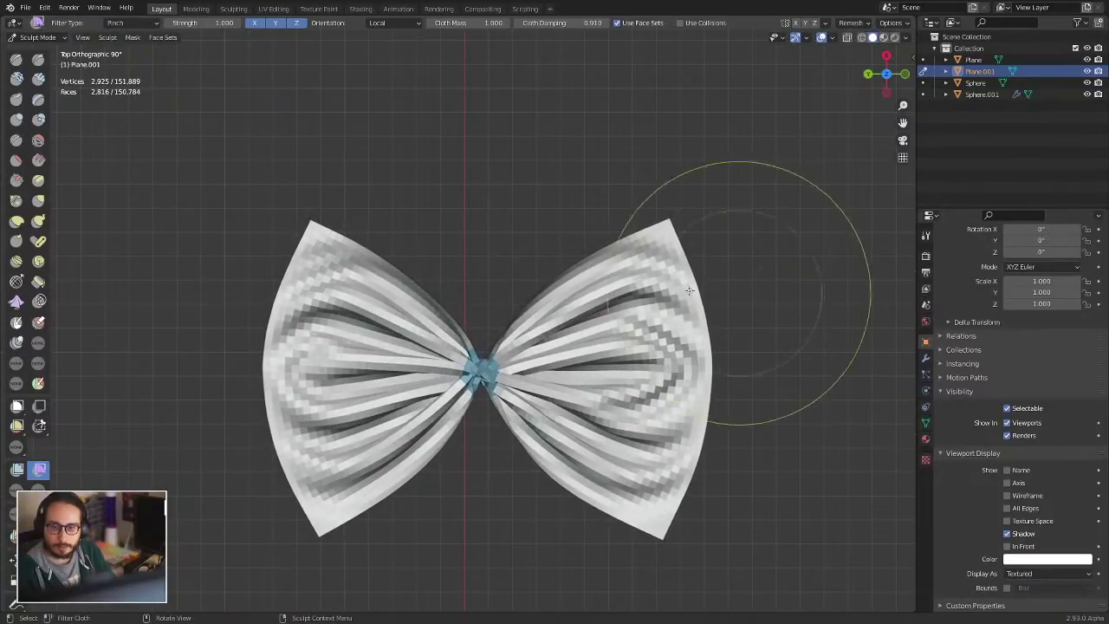
Step: Bend both wings of the bow downward using the Pose brush at a 306 px radius
click(45, 246)
shift+middle_drag(640, 307, 511, 291)
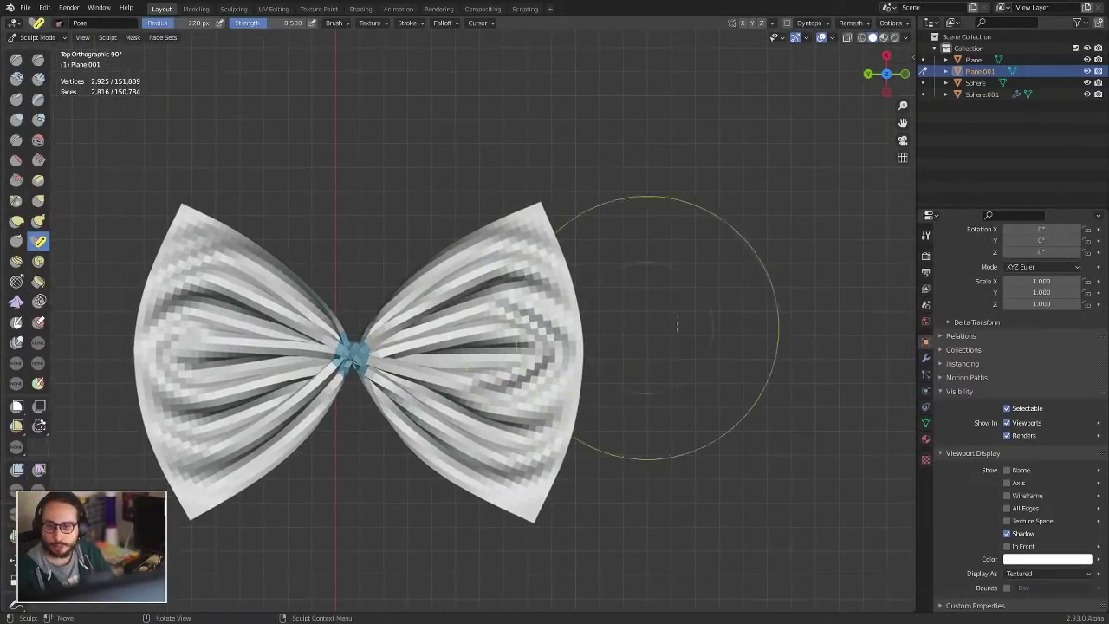
key(f)
click(765, 343)
key(f)
click(537, 362)
drag(559, 359, 537, 423)
mouse_move(176, 370)
mouse_down()
mouse_move(149, 415)
mouse_move(154, 403)
mouse_move(172, 423)
mouse_up()
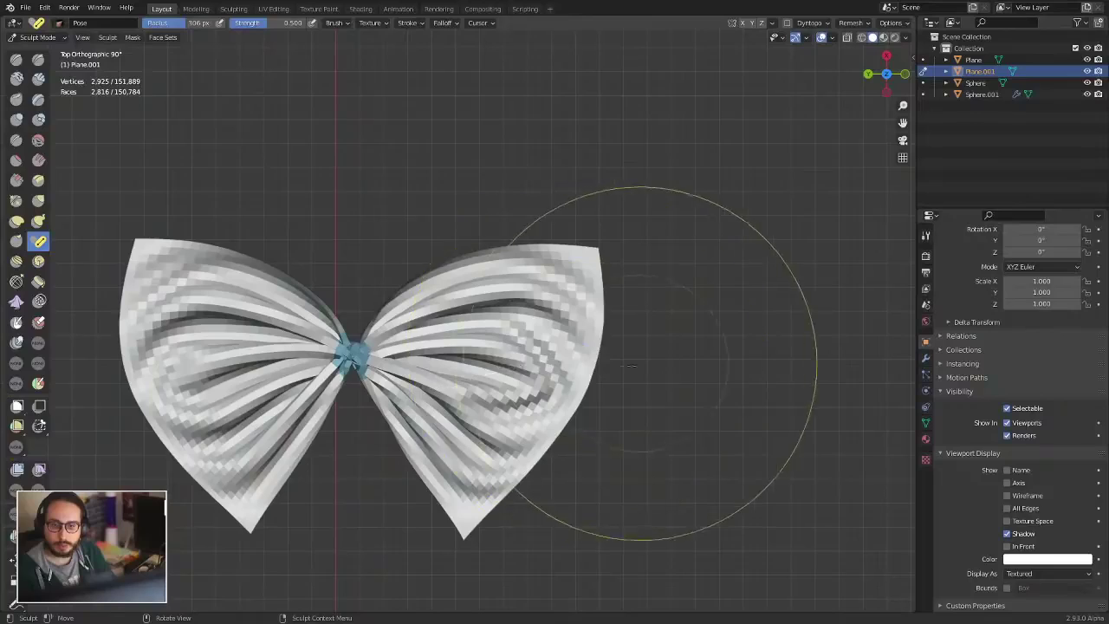
Step: Return to Object Mode and apply Shade Smooth to the bow
key(ctrl+Tab)
scroll(348, 453, down, 4)
alt+drag(468, 424, 492, 305)
key(KP_1)
right_click(446, 341)
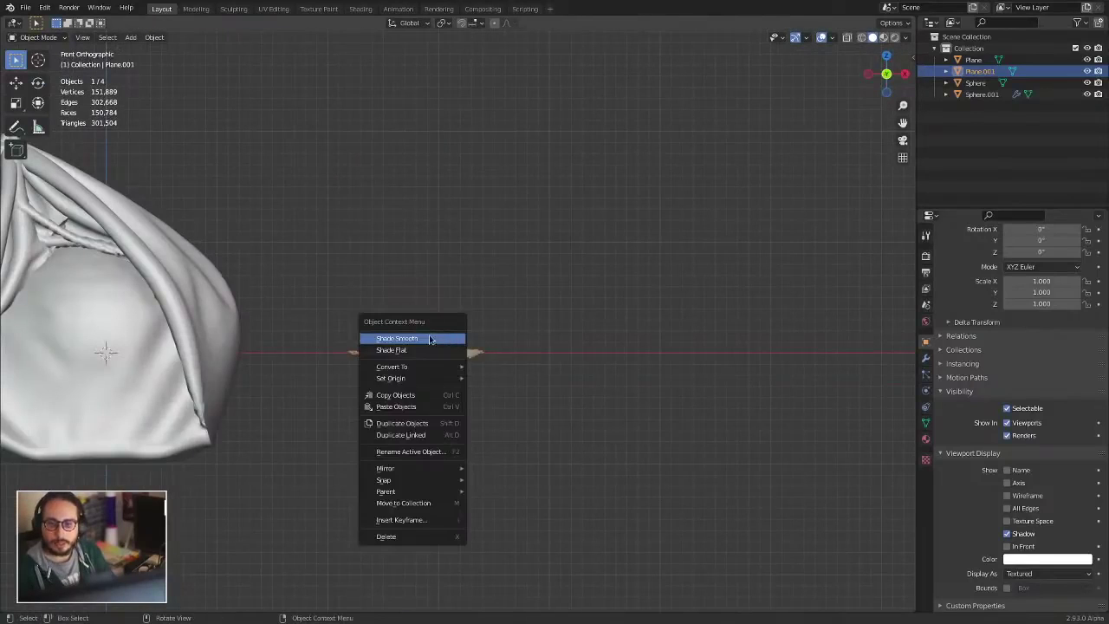
click(429, 338)
Step: Rotate the bow to about -58.7° on Y in the front view and move it to the bundle's knot
shift+middle_drag(517, 330, 579, 433)
key(r)
click(487, 297)
key(g)
click(133, 153)
Step: Scale the bow up to about 1.59 and center it over the knot in the left view
shift+middle_drag(305, 211, 513, 230)
key(s)
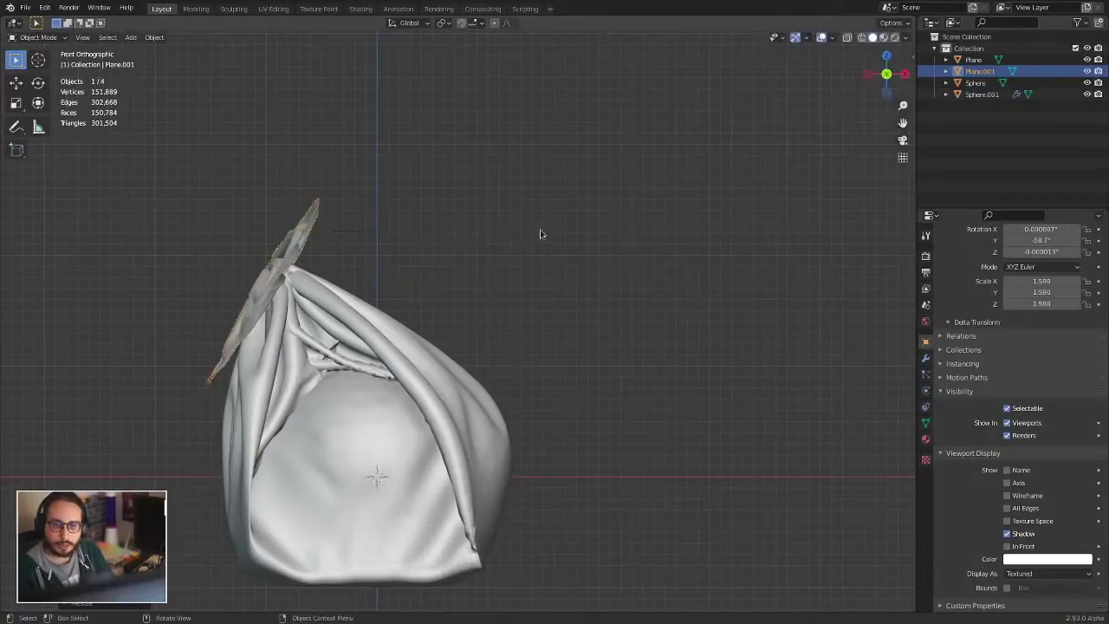
click(471, 227)
key(ctrl+KP_3)
key(g)
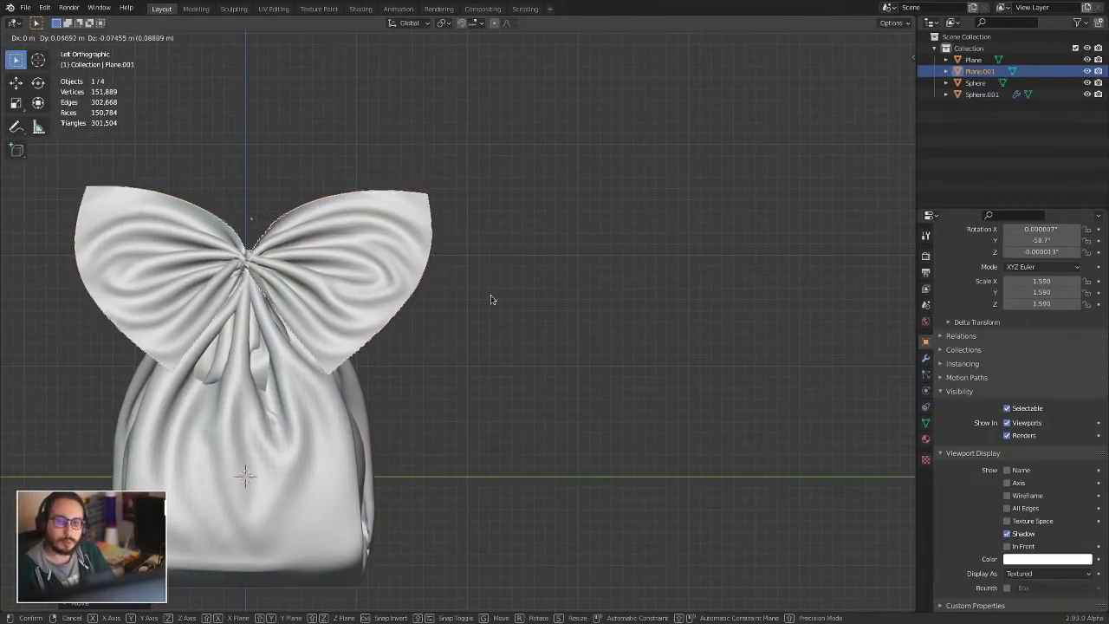
click(493, 299)
middle_drag(493, 300, 508, 367)
Step: Add a Subdivision modifier with viewport level 2 to the wrapped cloth and apply it
click(456, 348)
shift+middle_drag(508, 367, 564, 341)
click(925, 358)
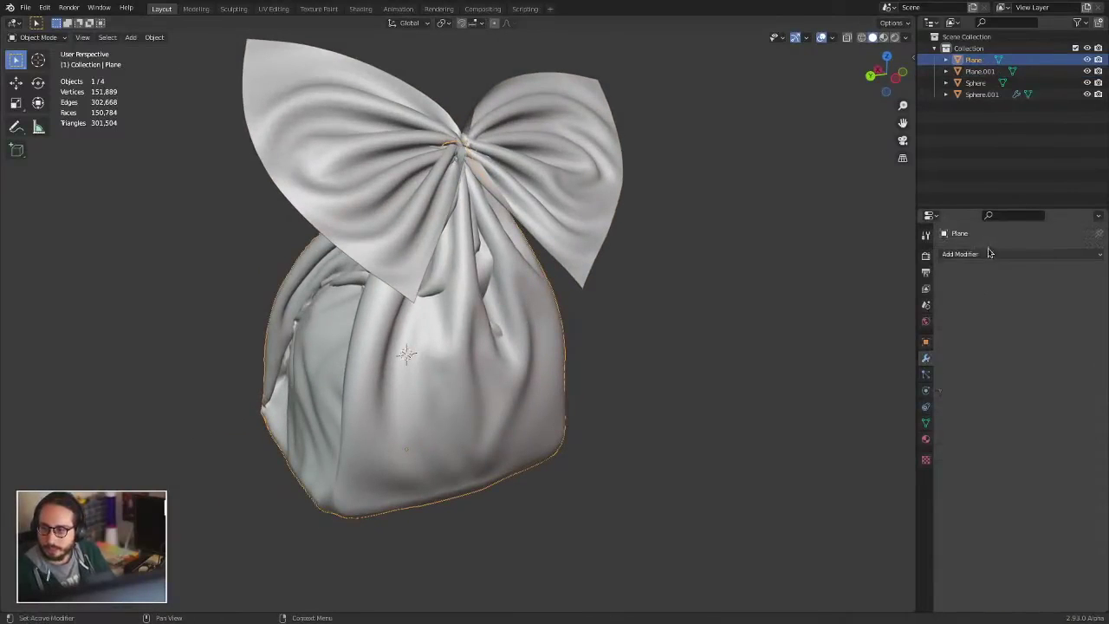
click(1008, 257)
click(892, 466)
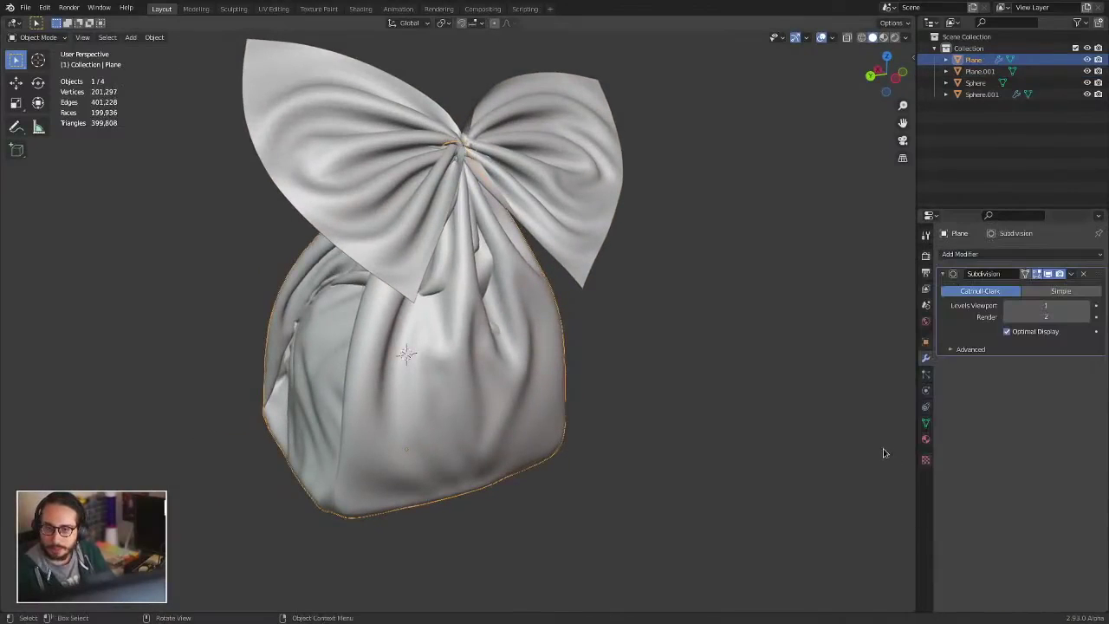
click(1071, 274)
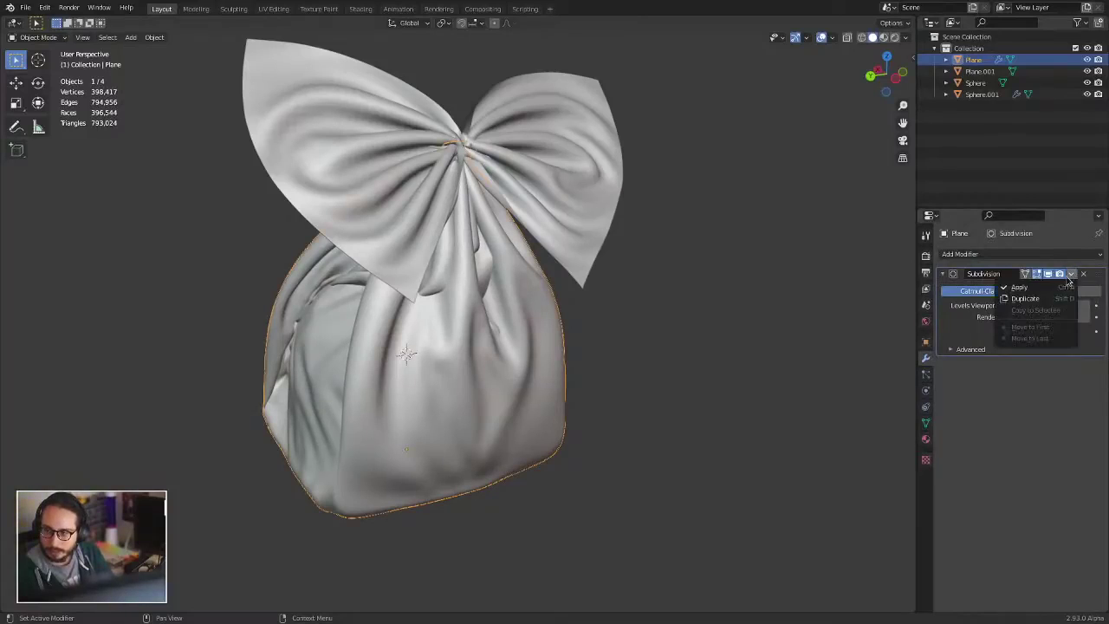
middle_drag(515, 318, 513, 292)
scroll(520, 295, up, 1)
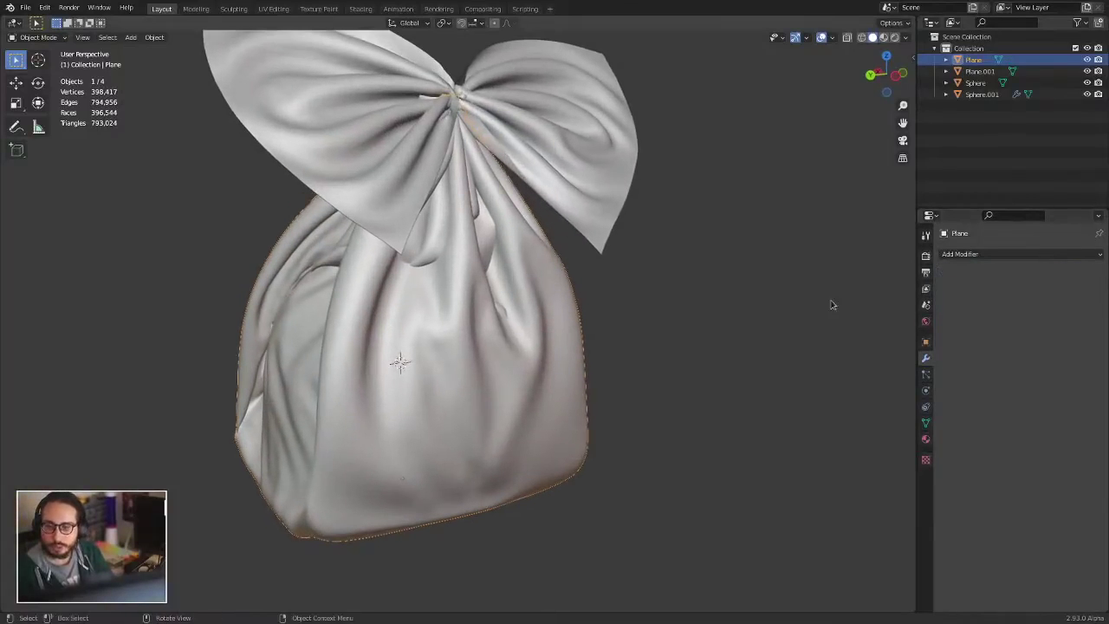
Step: Add a Sculpt Vertex Colors layer to the cloth and return it to Sculpt Mode with the Grab brush
click(926, 439)
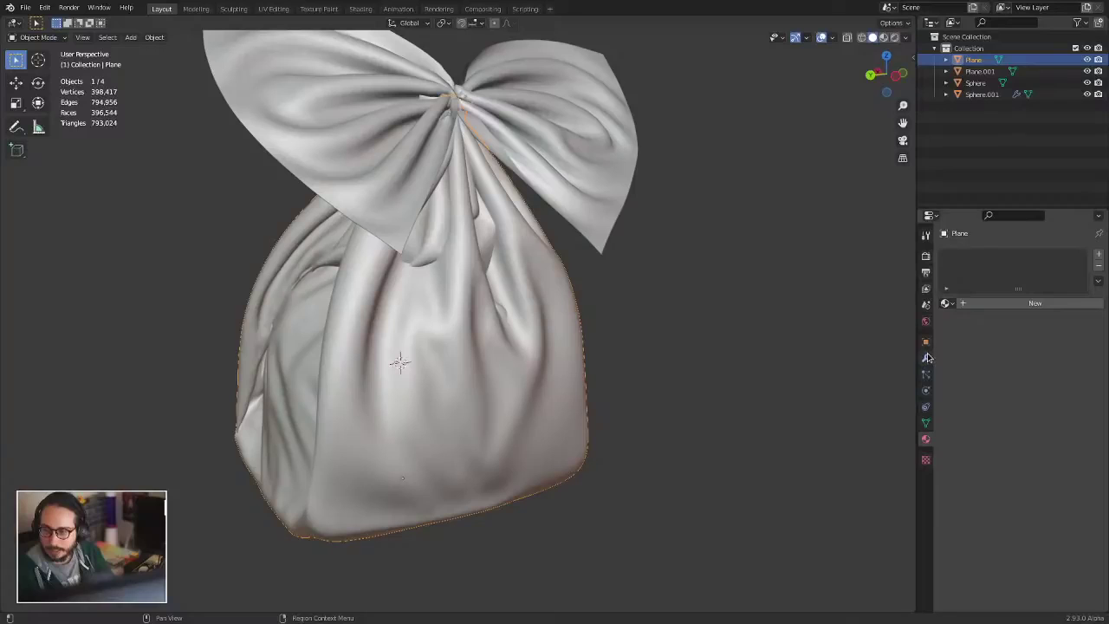
click(925, 424)
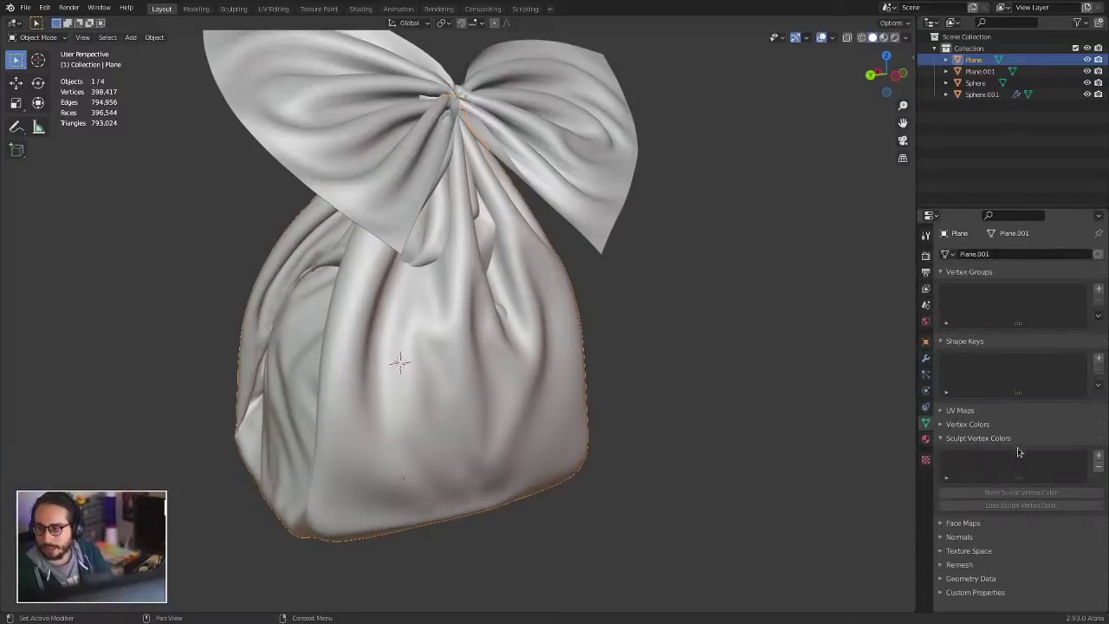
click(1096, 455)
key(ctrl+Tab)
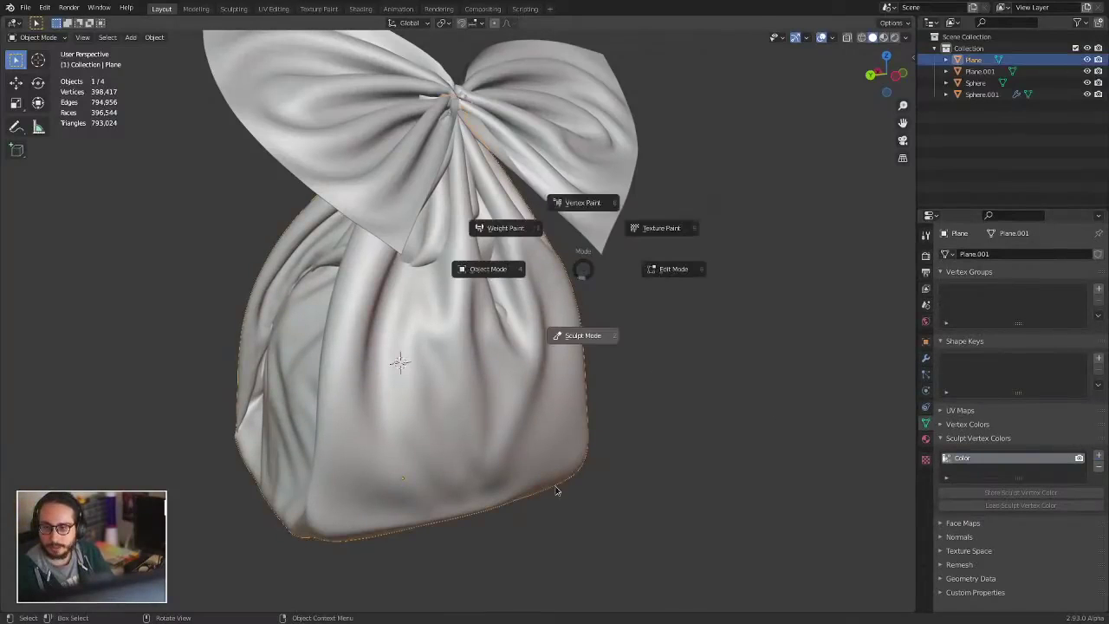
click(556, 490)
key(g)
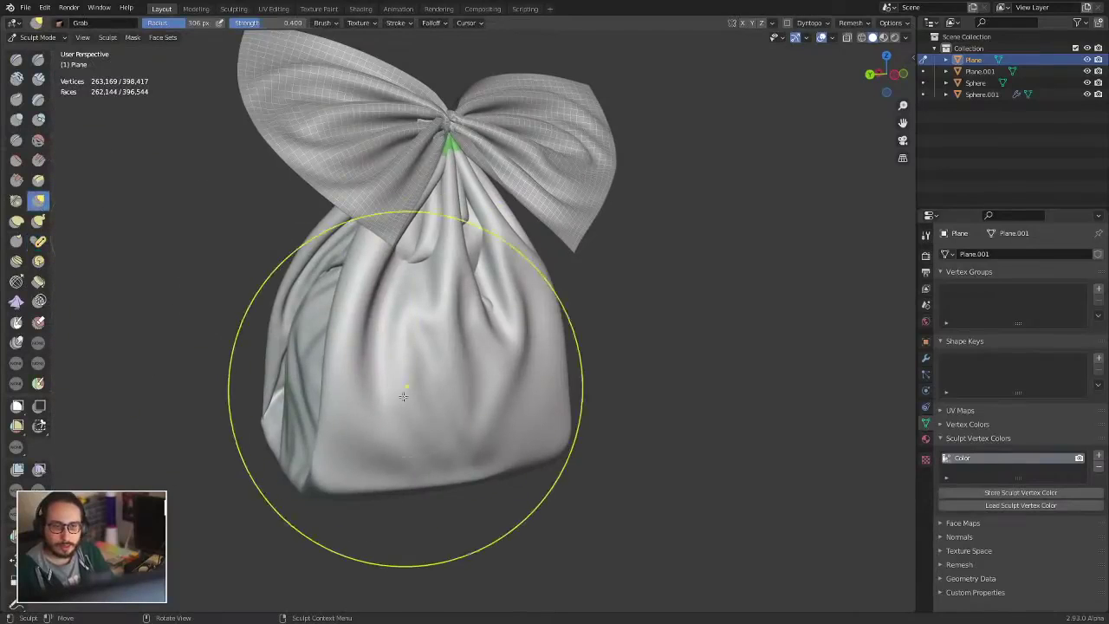
scroll(402, 396, up, 1)
key(shift+a)
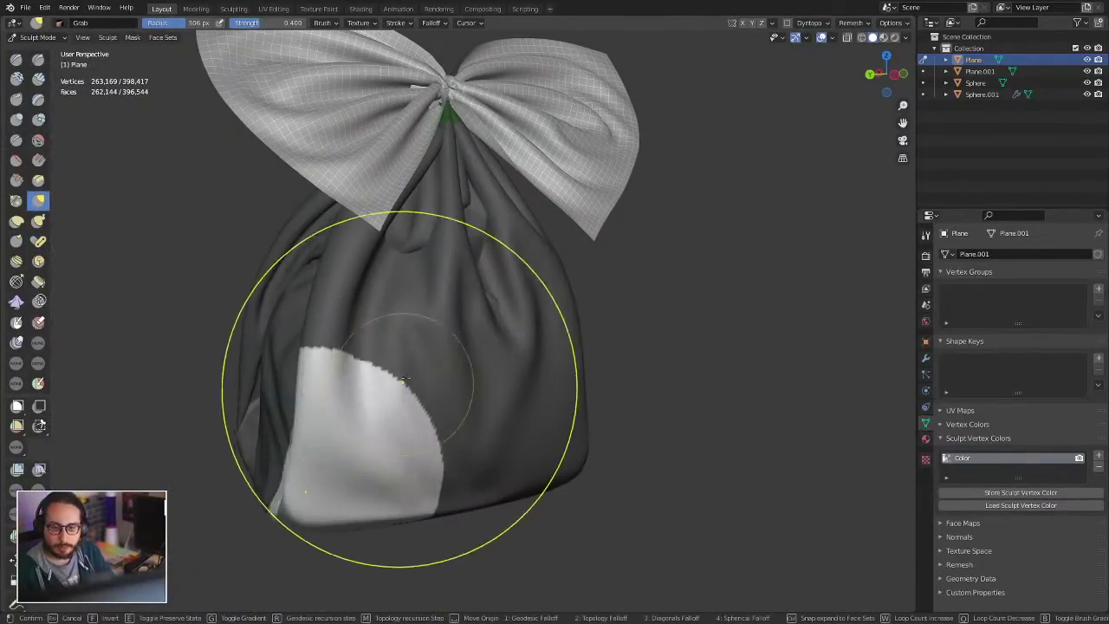
key(f)
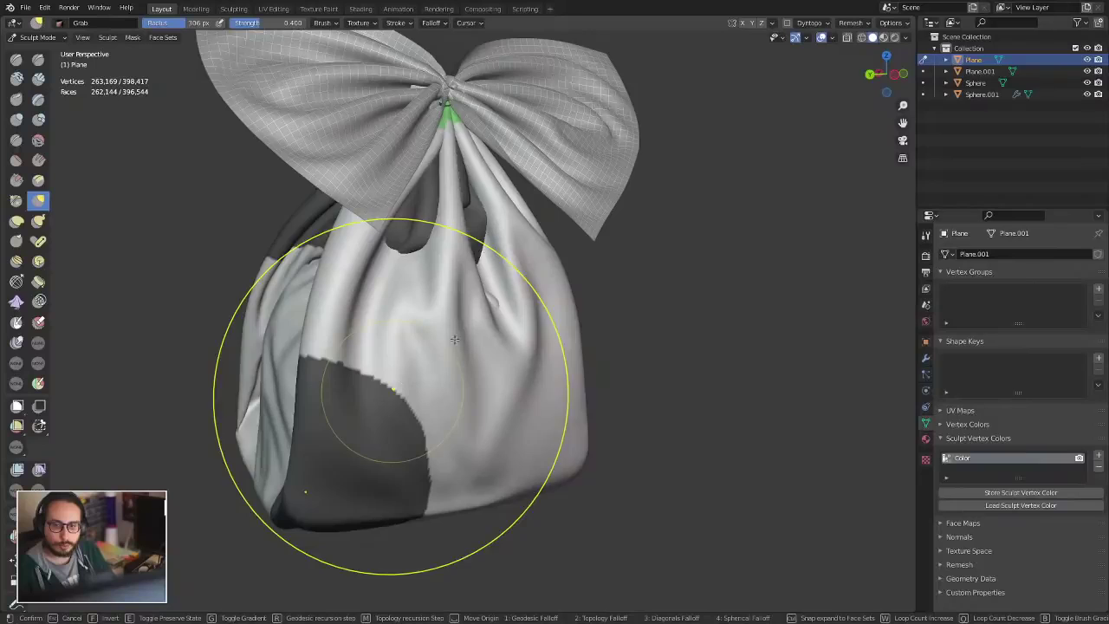
key(f)
key(f)
key(w)
key(w)
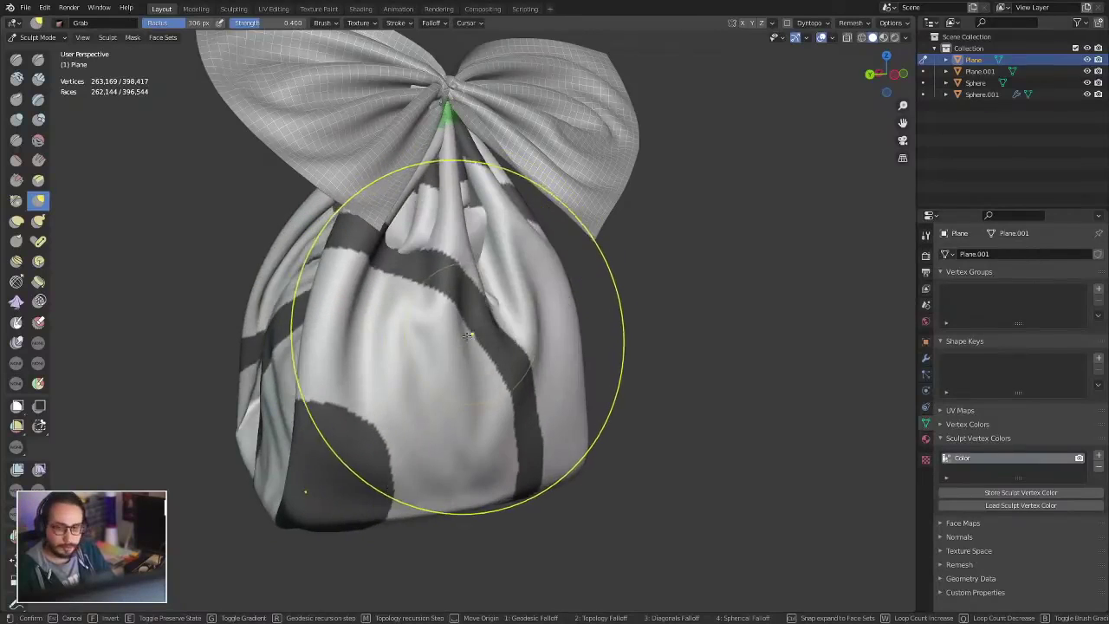
key(r)
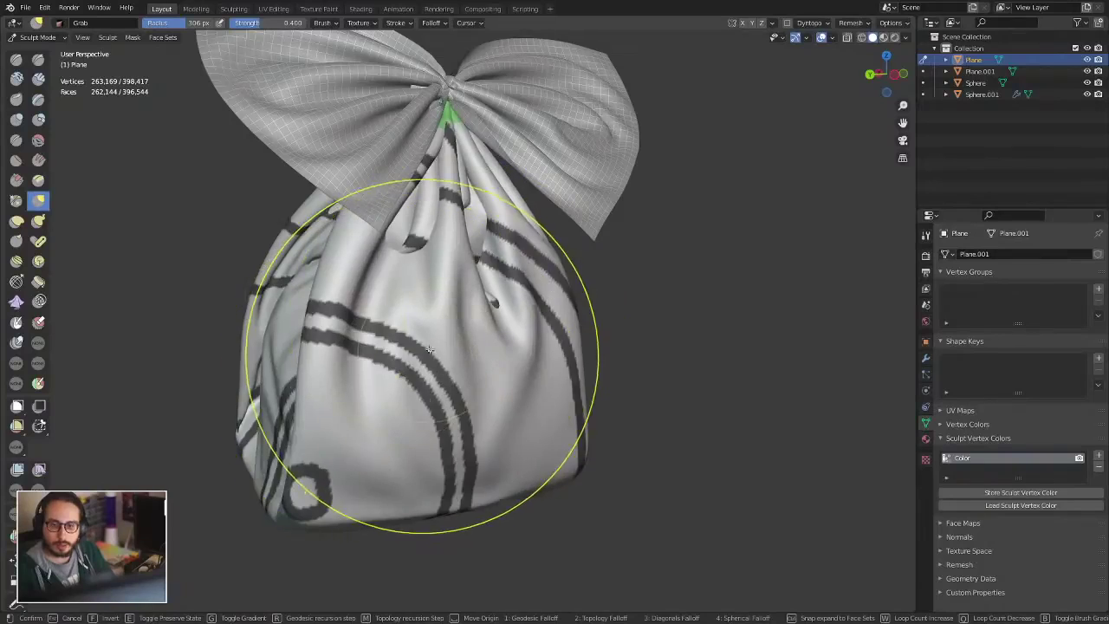
key(r)
key(Escape)
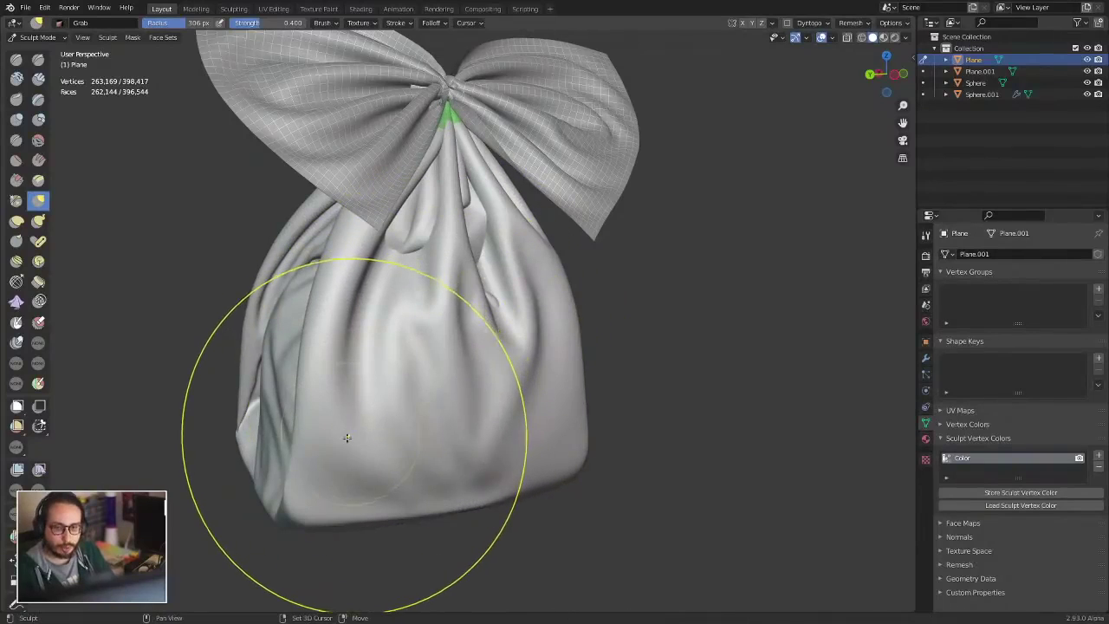
Step: Expand a banded mask pattern from the cloth's lower front corner, inverting it and increasing the loop count three times
key(shift+a)
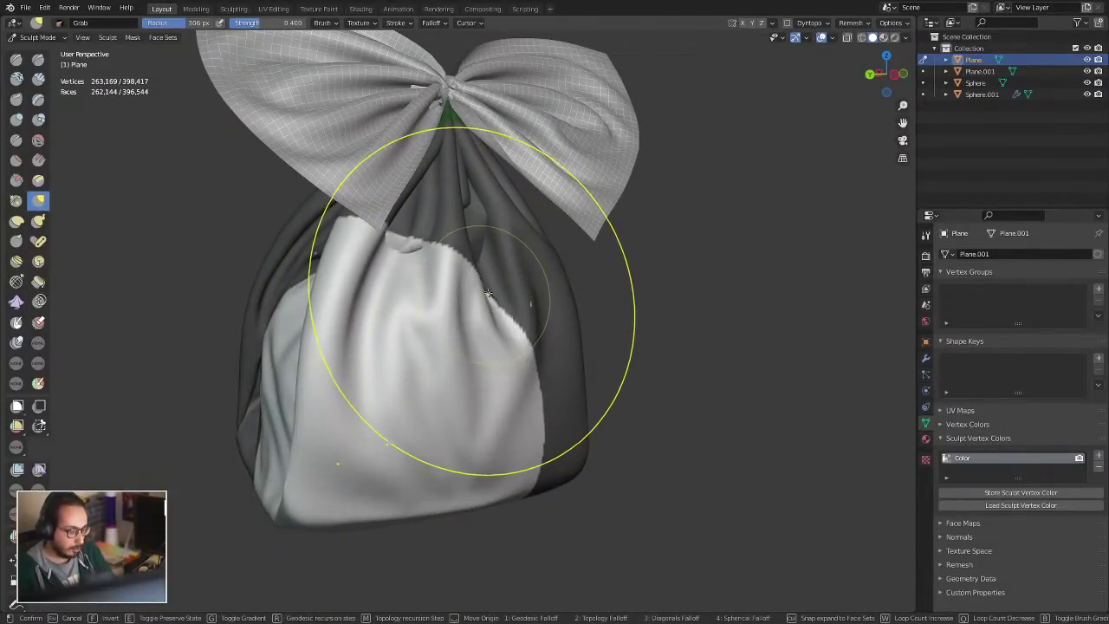
key(f)
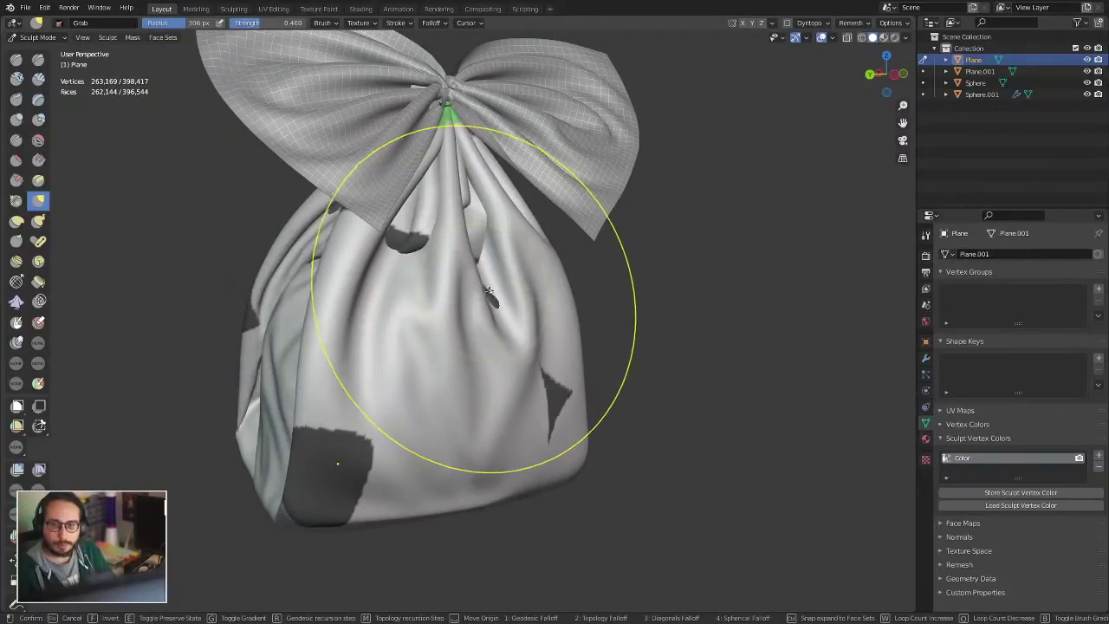
key(w)
key(w)
key(w)
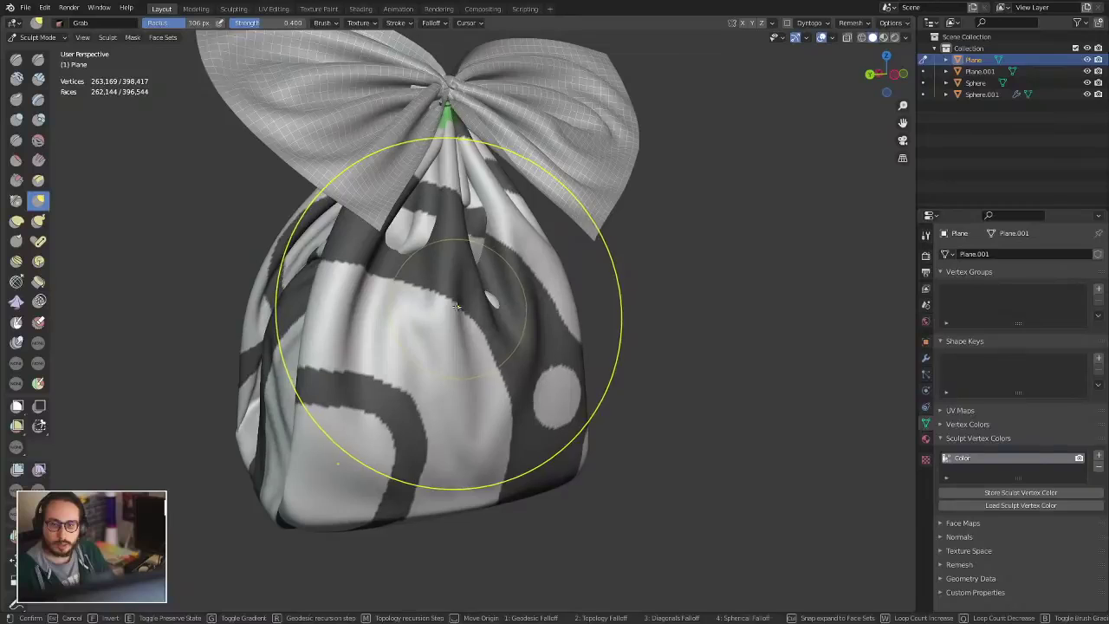
click(457, 306)
mouse_move(457, 307)
middle_down()
mouse_move(394, 315)
mouse_move(445, 358)
mouse_move(422, 333)
middle_up()
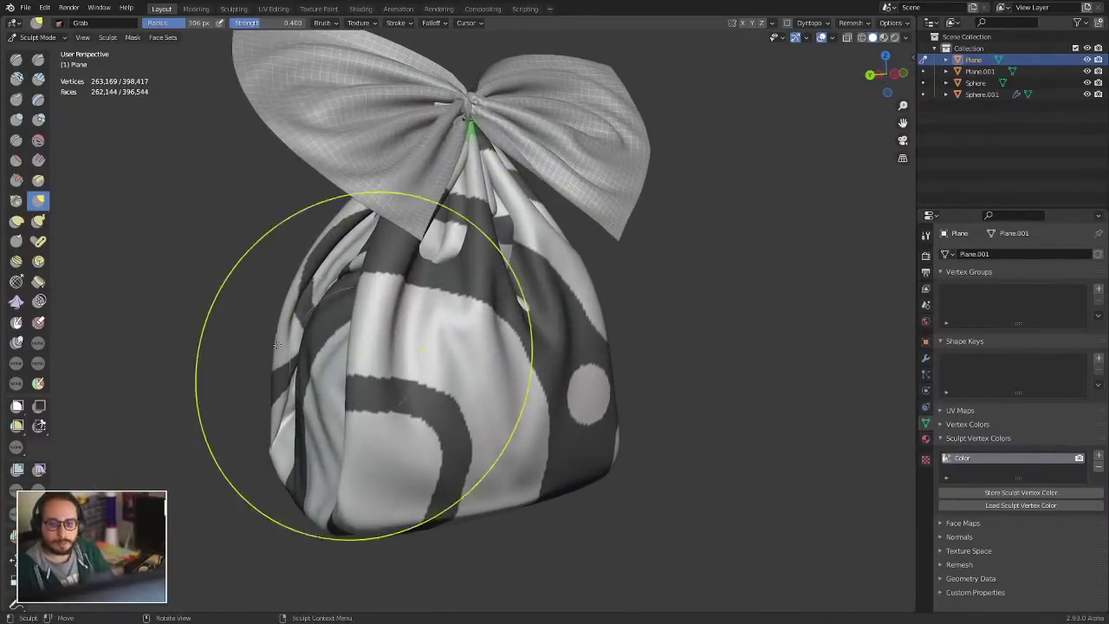
Step: Choose the Color Filter tool with the Fill filter type and set the fill color to pink
scroll(37, 433, down, 1)
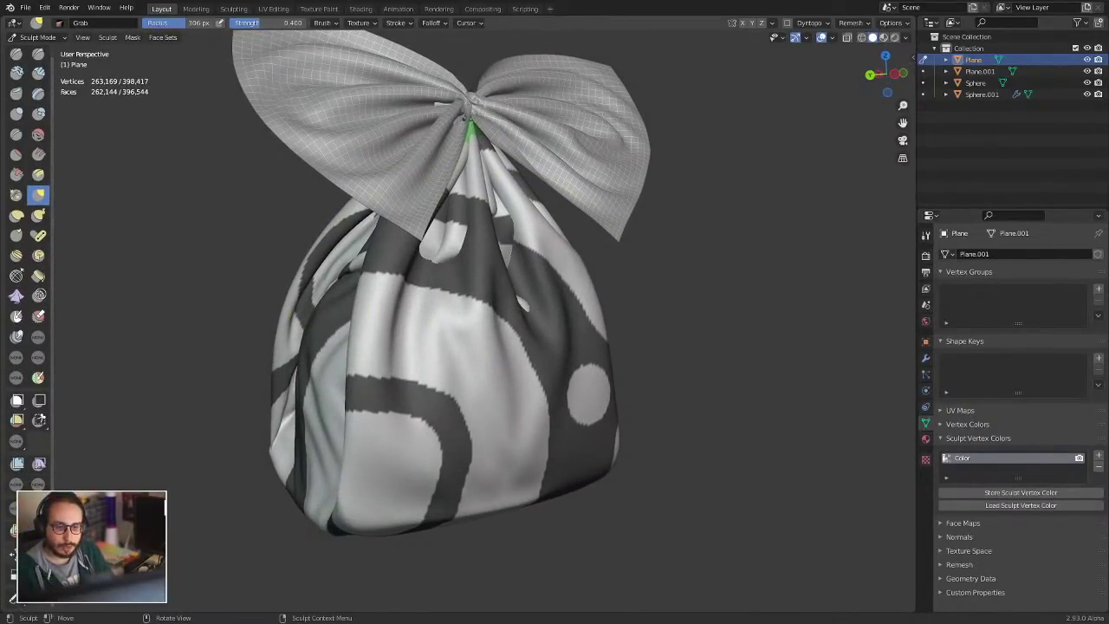
click(39, 485)
middle_drag(272, 307, 260, 319)
click(146, 24)
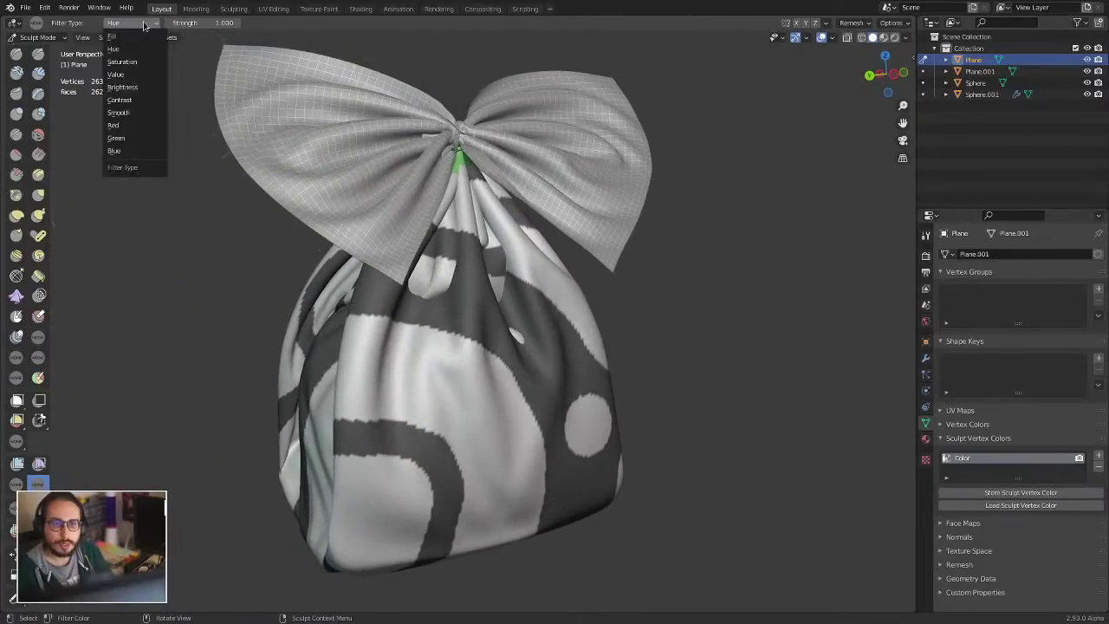
click(141, 38)
click(293, 26)
drag(290, 105, 295, 109)
Step: Invert the cloth's mask and fill the unmasked bands with pink at full strength
ctrl+middle_drag(611, 152, 625, 257)
key(a)
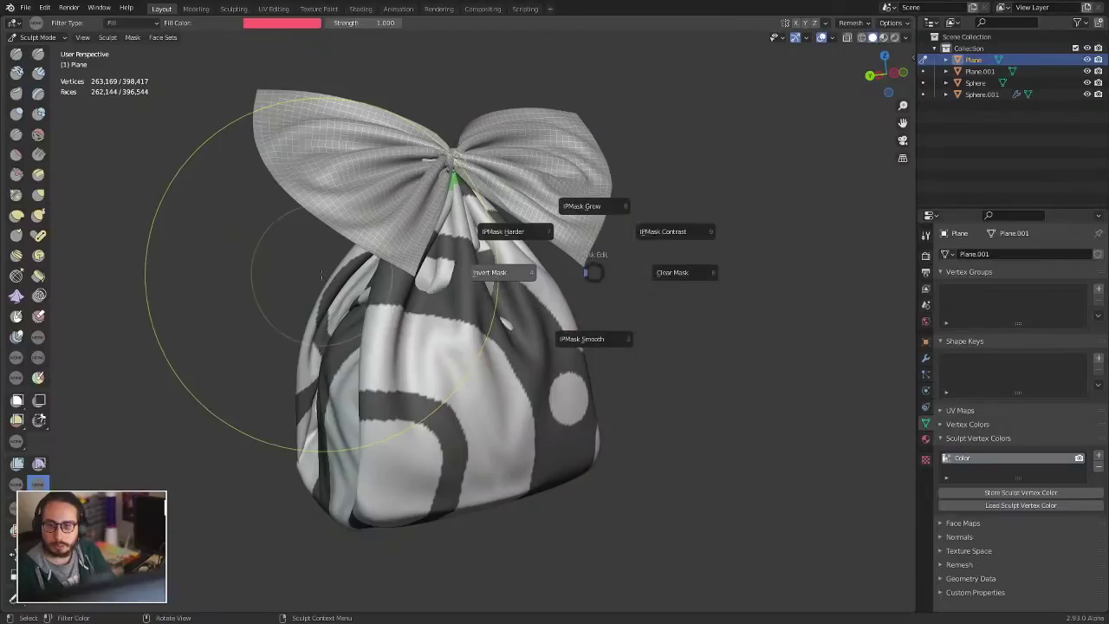
click(310, 276)
drag(335, 255, 453, 285)
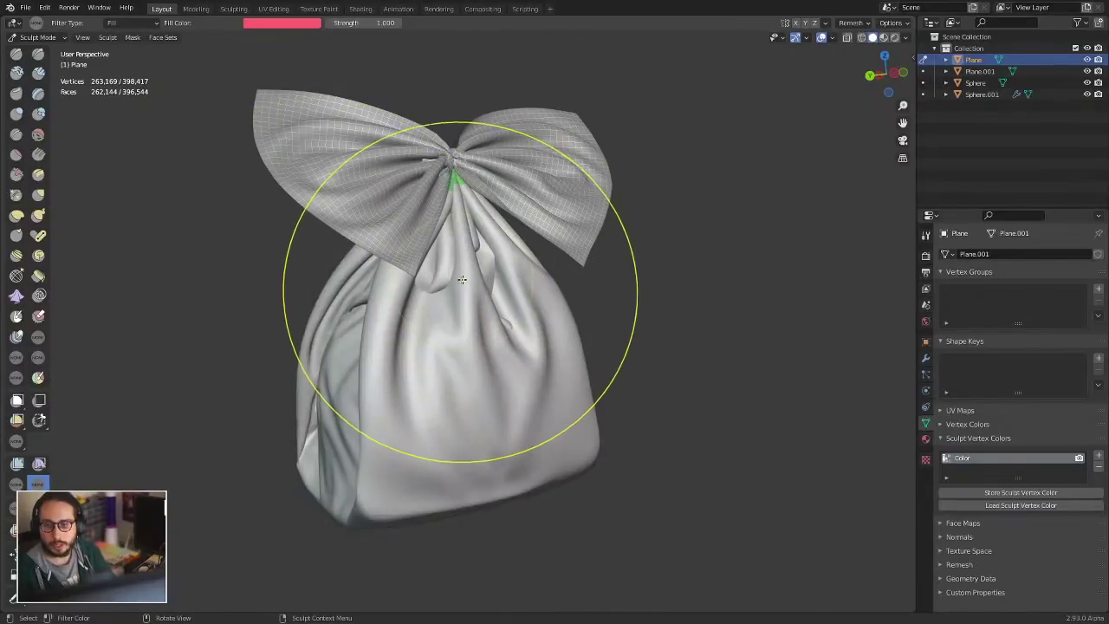
key(ctrl+z)
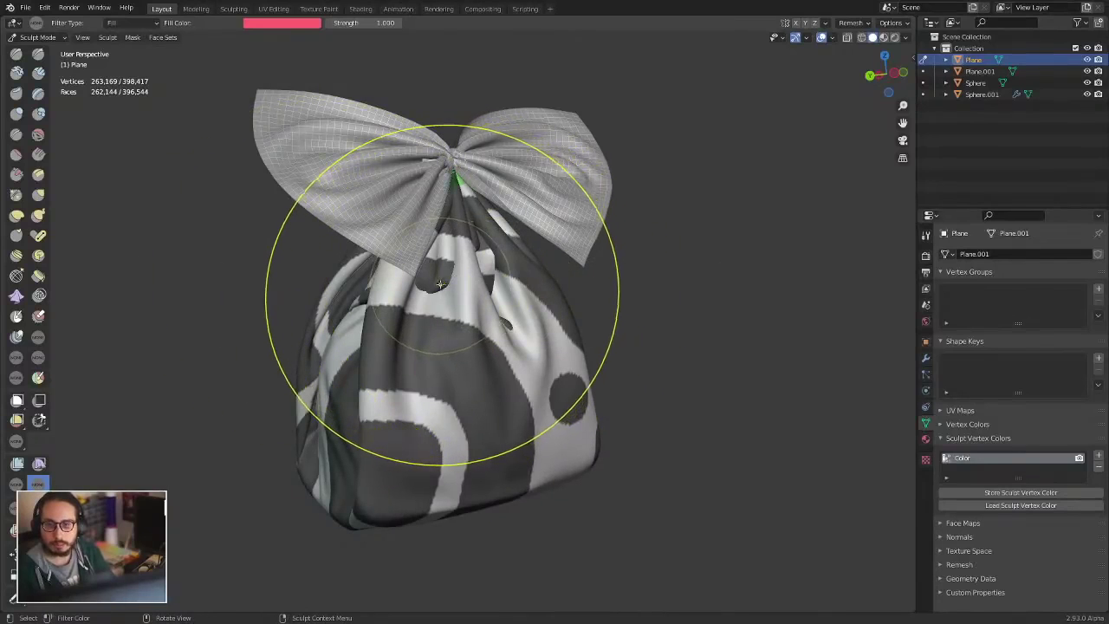
mouse_move(468, 304)
mouse_down()
mouse_move(673, 291)
mouse_move(866, 300)
mouse_up()
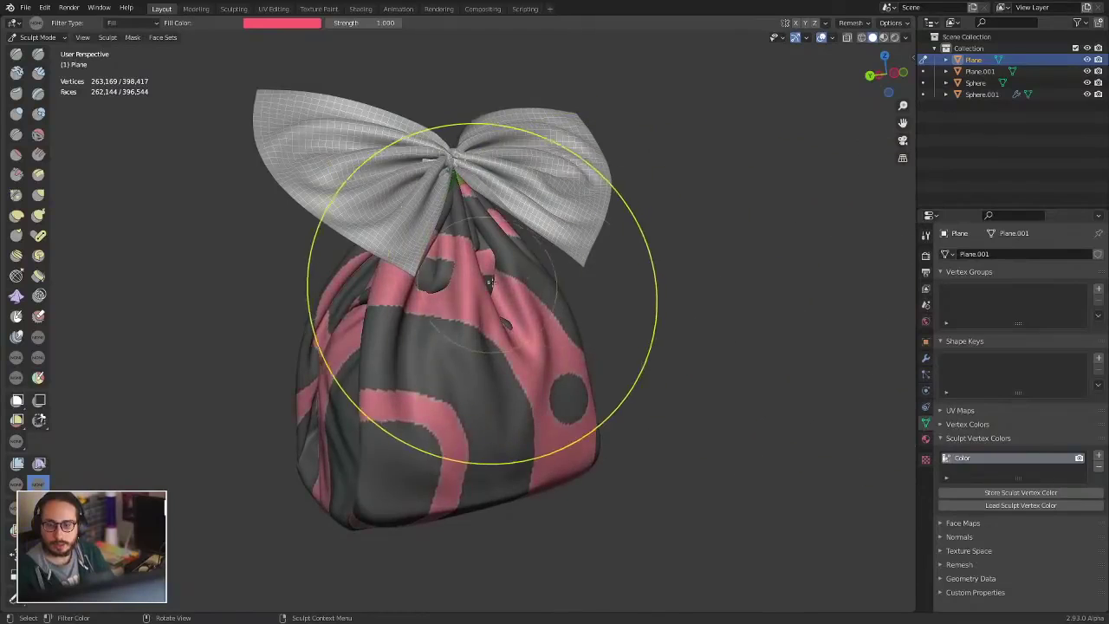
Step: Clear the cloth's mask and change the lighting of the solid viewport shading
key(a)
click(719, 280)
ctrl+alt+drag(656, 275, 620, 309)
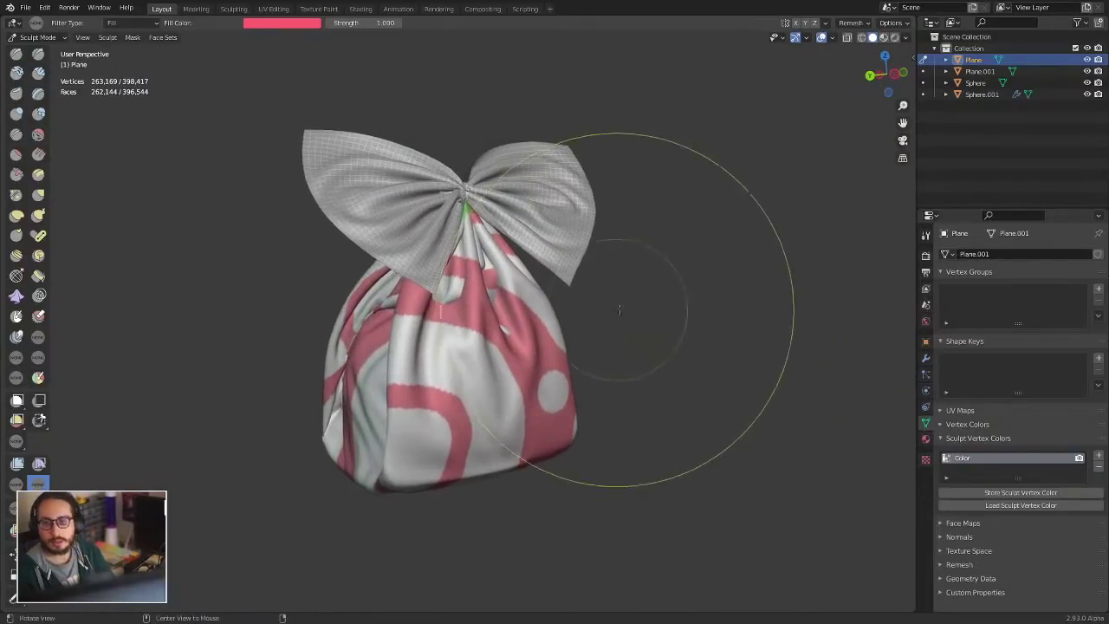
click(906, 37)
click(855, 94)
middle_drag(606, 154, 591, 215)
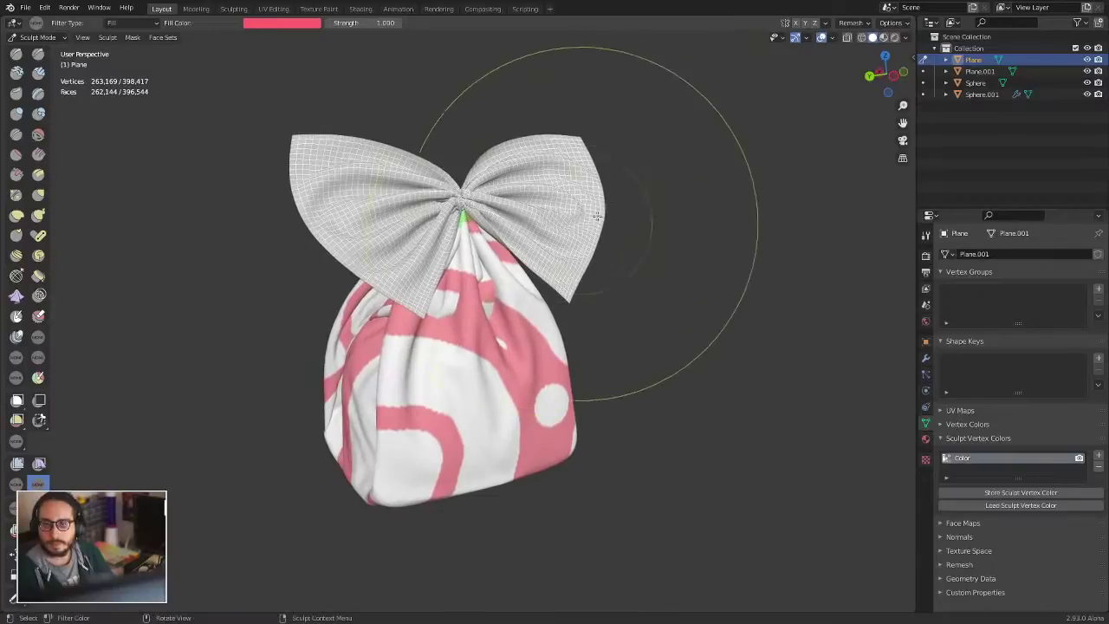
Step: Leave Sculpt Mode on the cloth, select the bow and put it into Sculpt Mode
key(ctrl+Tab)
click(525, 205)
ctrl+alt+drag(489, 290, 451, 331)
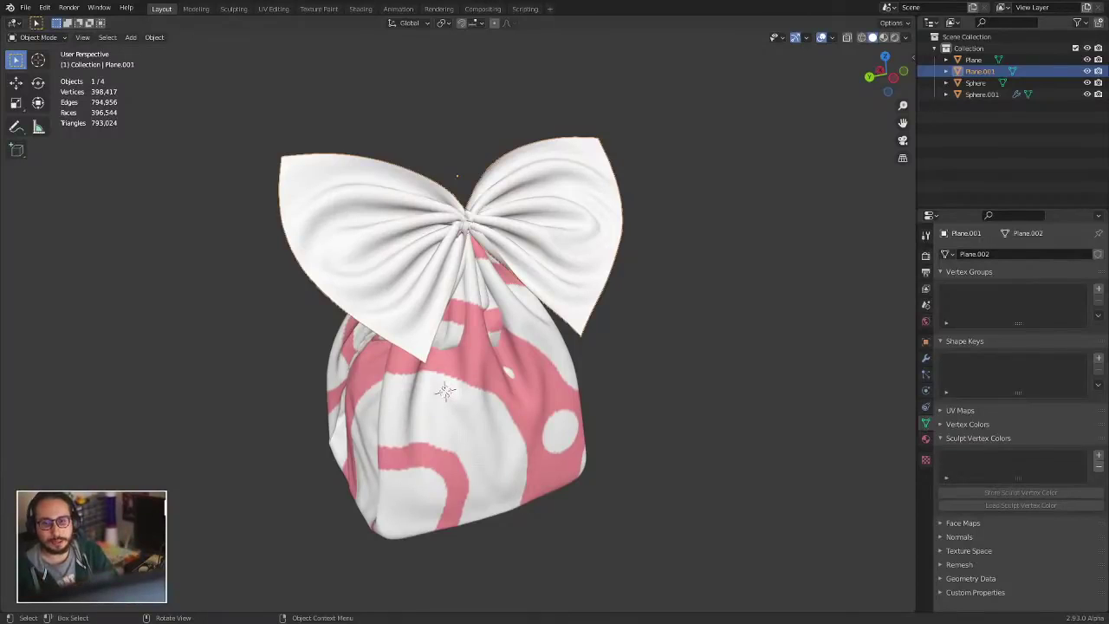
key(Tab)
middle_drag(329, 208, 365, 224)
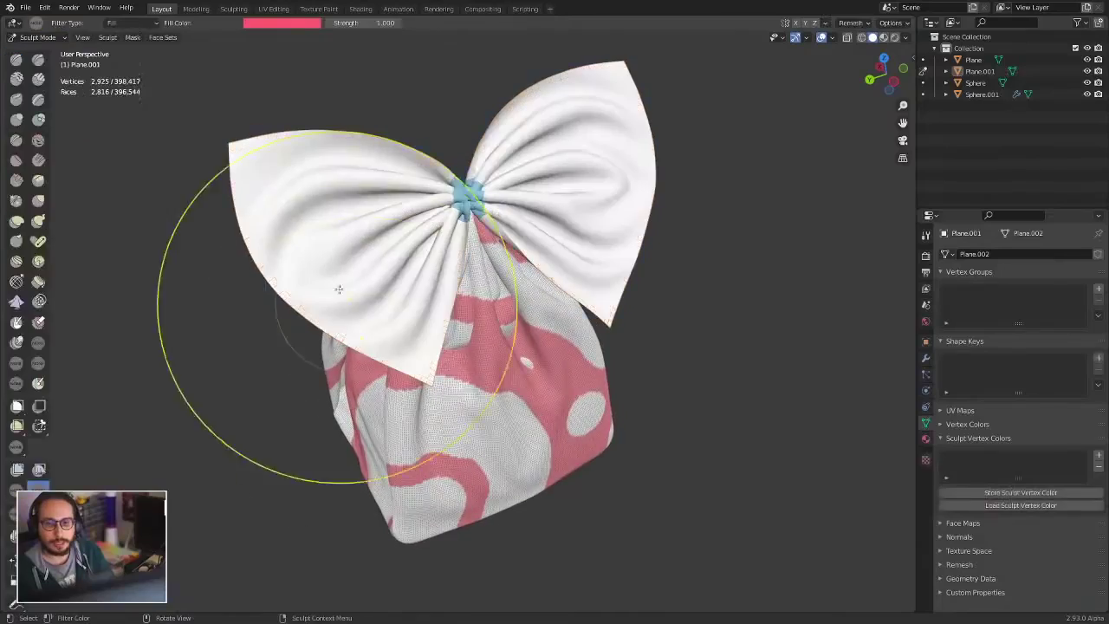
Step: Subdivide the bow's entire mesh in Edit Mode and return to Sculpt Mode
key(Tab)
right_click(494, 239)
click(494, 240)
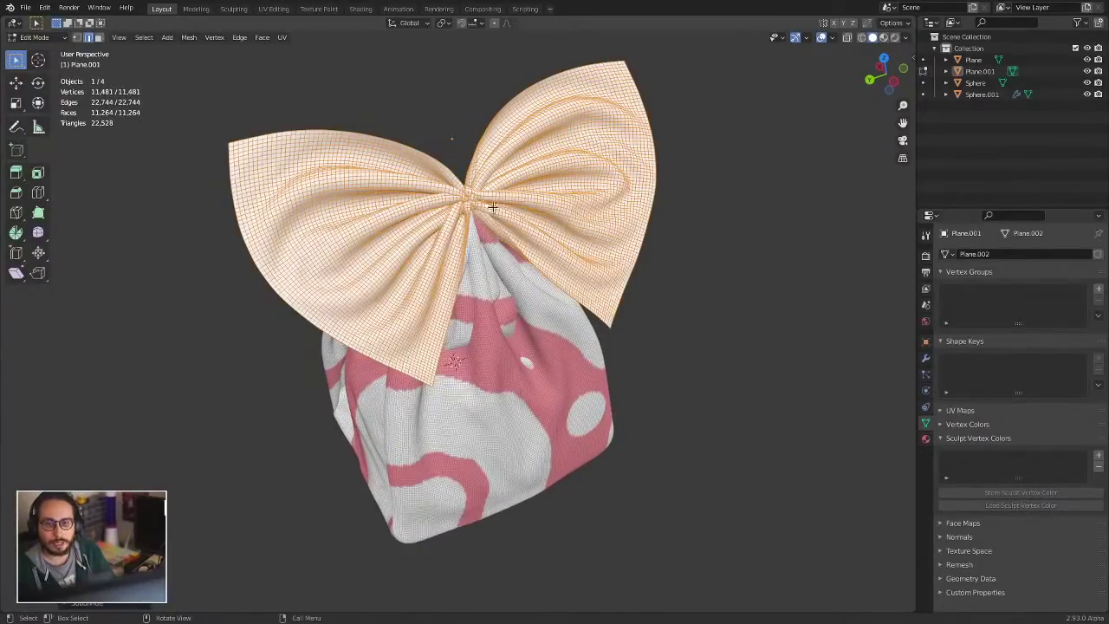
key(Tab)
Step: Expand a new face set inward from the outer edge of each bow loop to form two border strips
scroll(329, 304, up, 1)
key(shift+w)
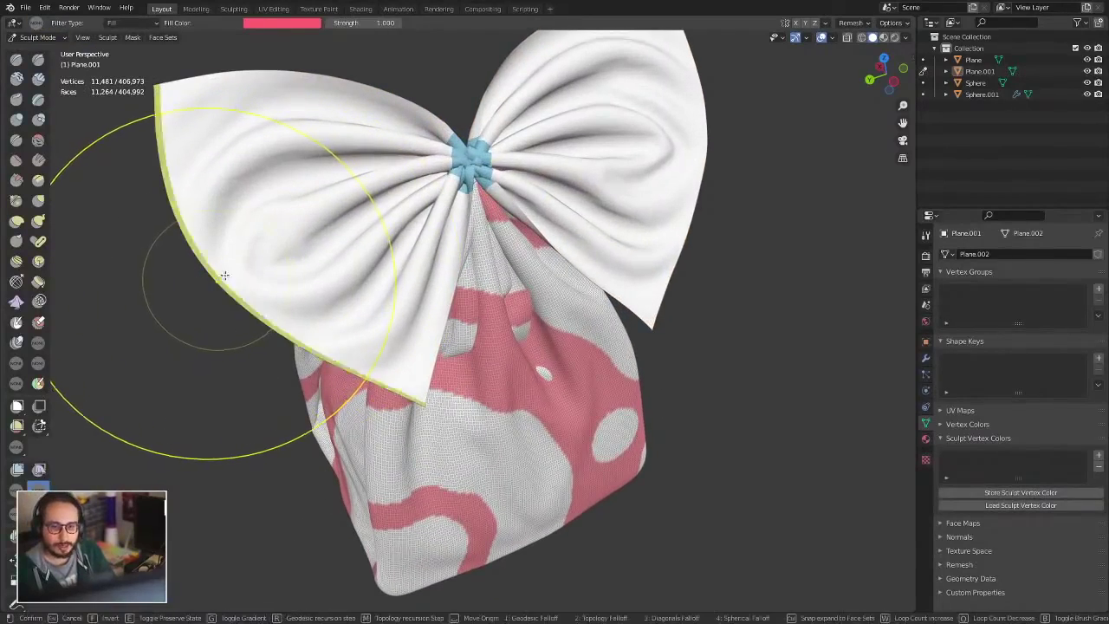
click(269, 251)
key(shift+a)
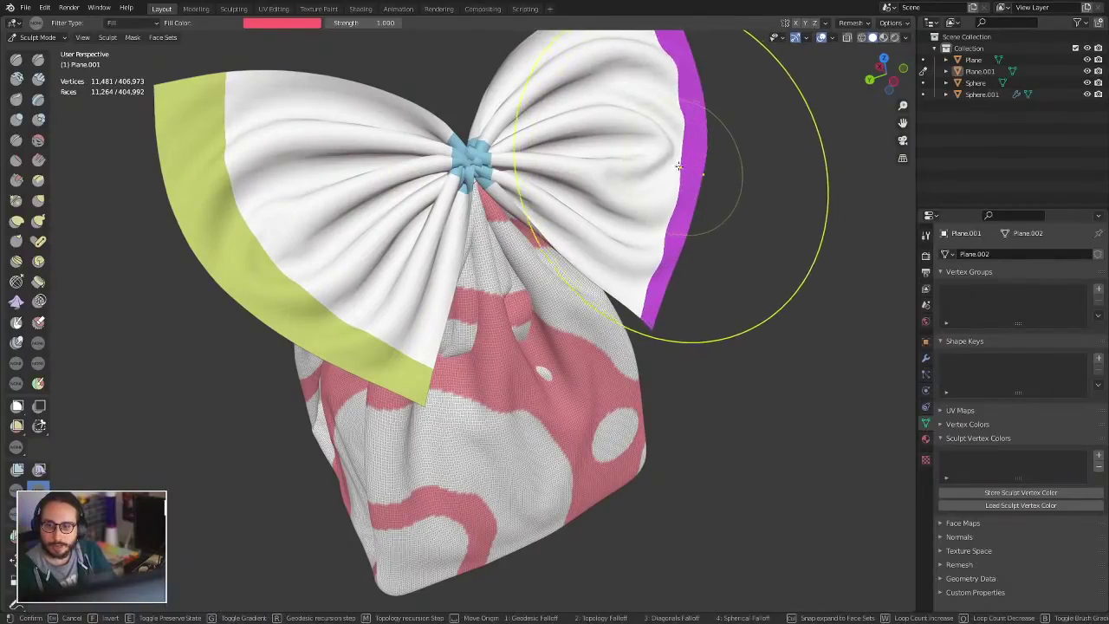
click(670, 165)
Step: Choose the Cloth Filter and mask the bow's middle loops, inverting the expanded mask so the border strips and knot stay free
click(40, 468)
scroll(260, 260, up, 2)
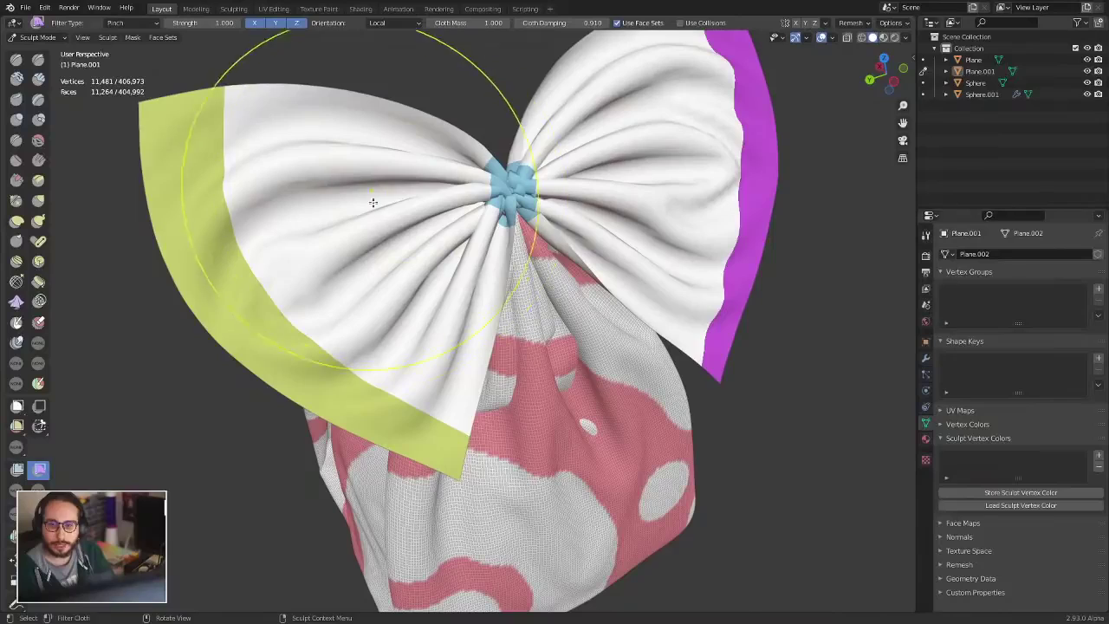
key(shift+w)
key(Escape)
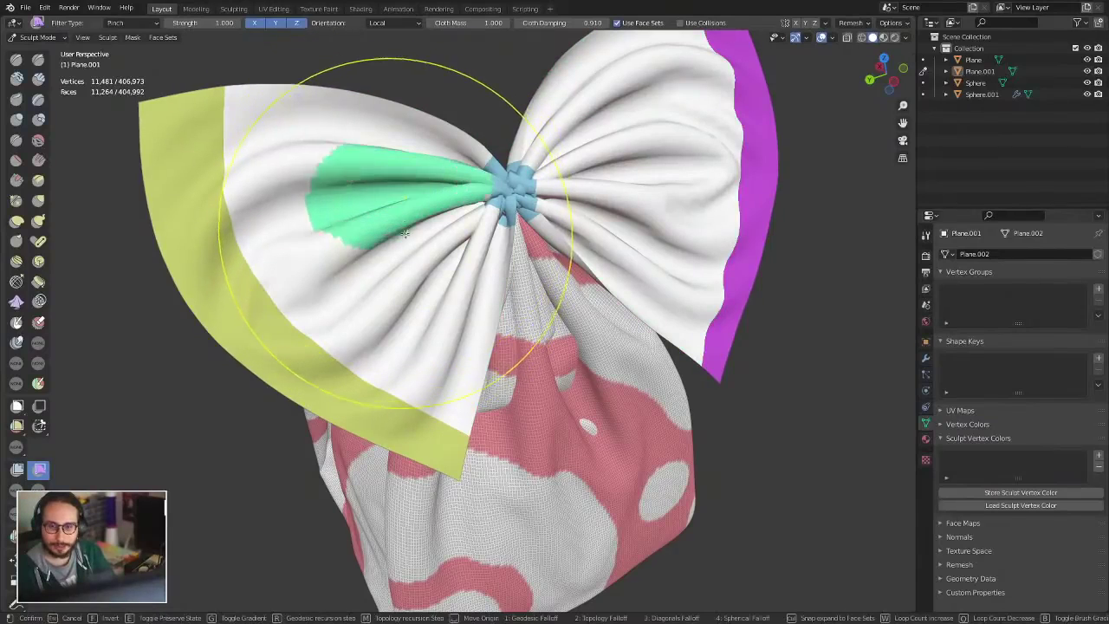
key(shift+w)
click(416, 249)
key(a)
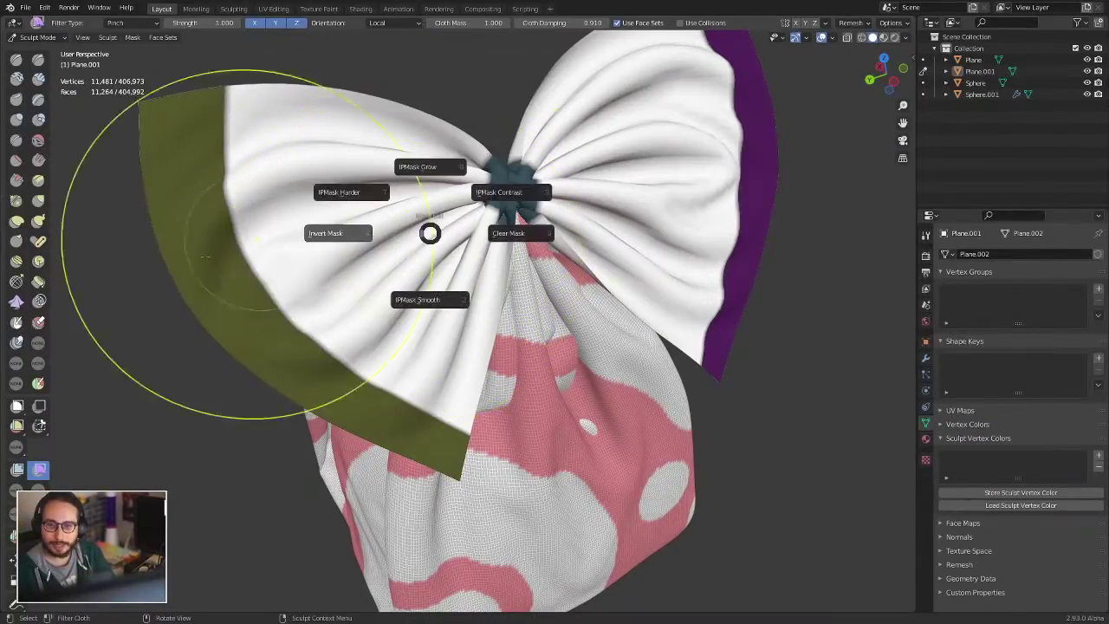
click(235, 242)
Step: Set the Cloth Filter type to Expand and apply it to ruffle the bow's two border strips
click(129, 23)
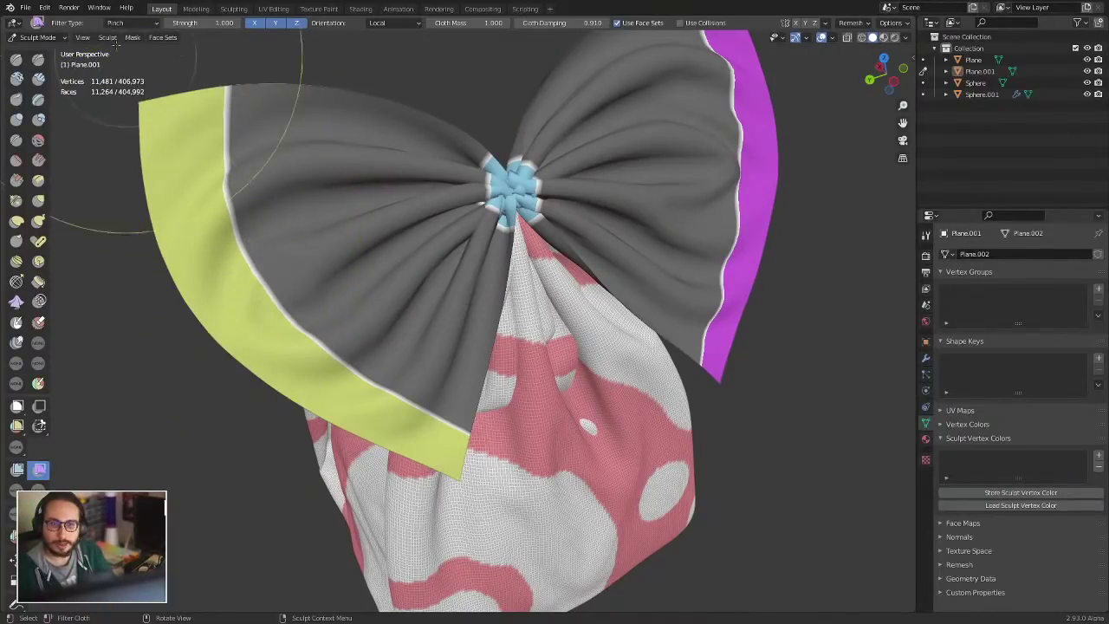
click(130, 22)
click(130, 64)
drag(220, 267, 315, 243)
drag(829, 260, 795, 242)
Step: Switch the bow to Object Mode and add a Subdivision Surface modifier with viewport level 1
key(ctrl+Tab)
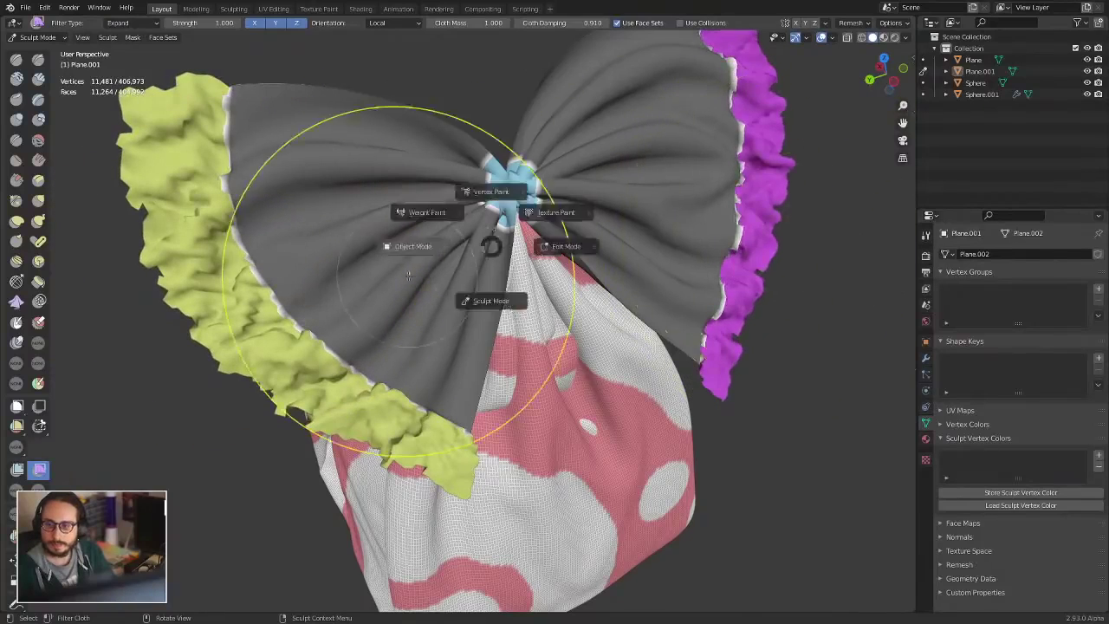
click(433, 214)
click(926, 361)
click(960, 254)
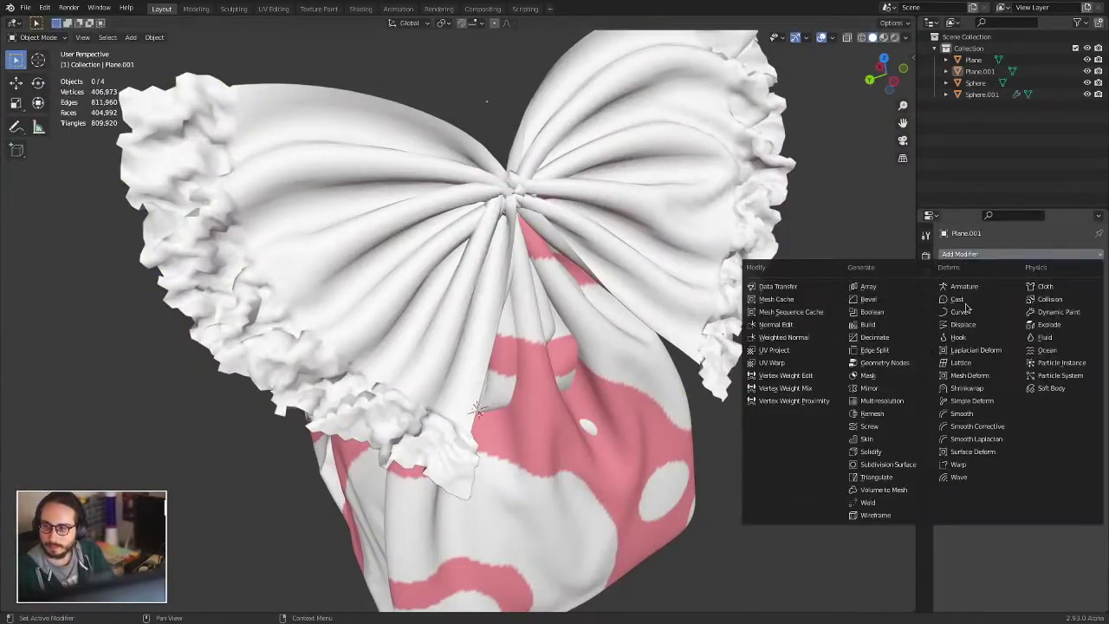
click(897, 466)
scroll(461, 313, down, 4)
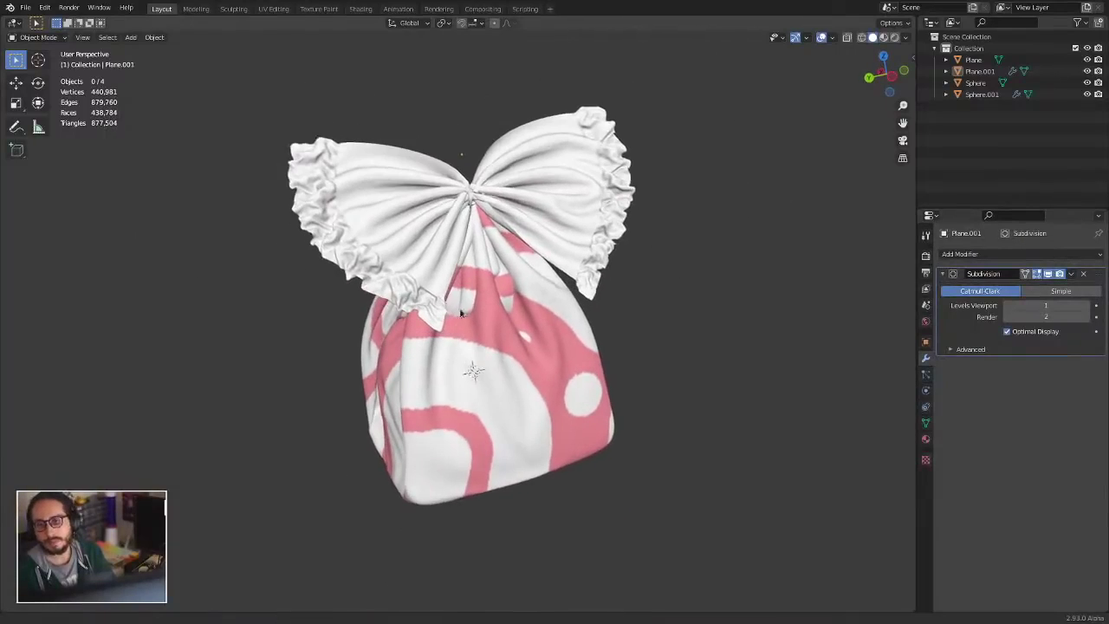
middle_drag(461, 313, 490, 370)
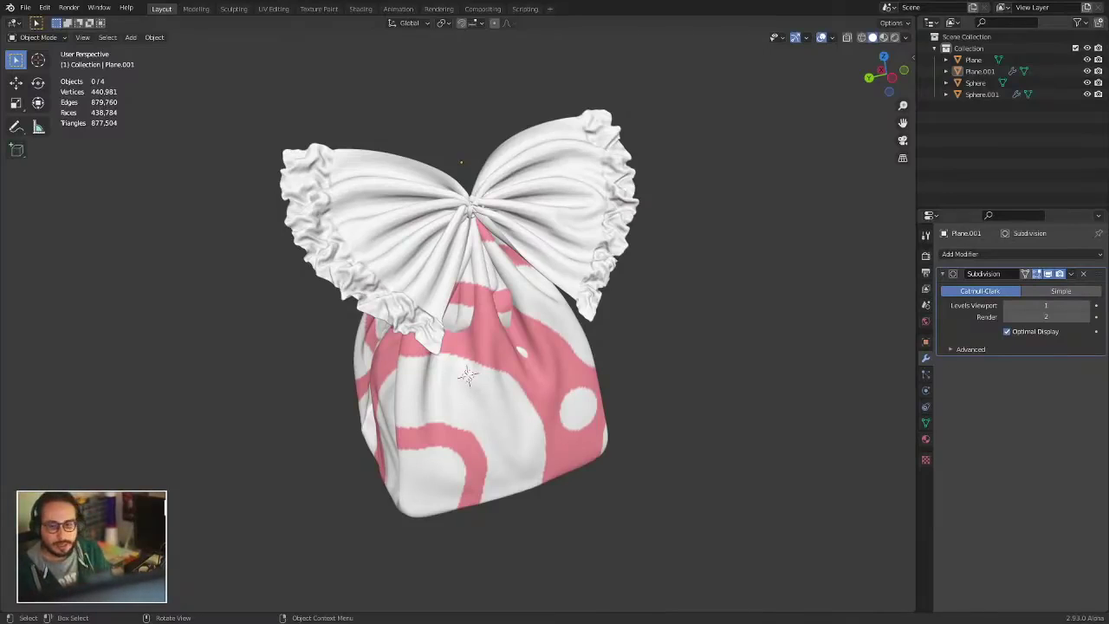
Step: Return the bow to Sculpt Mode in the left orthographic view and clear its mask
click(557, 343)
key(KP_1)
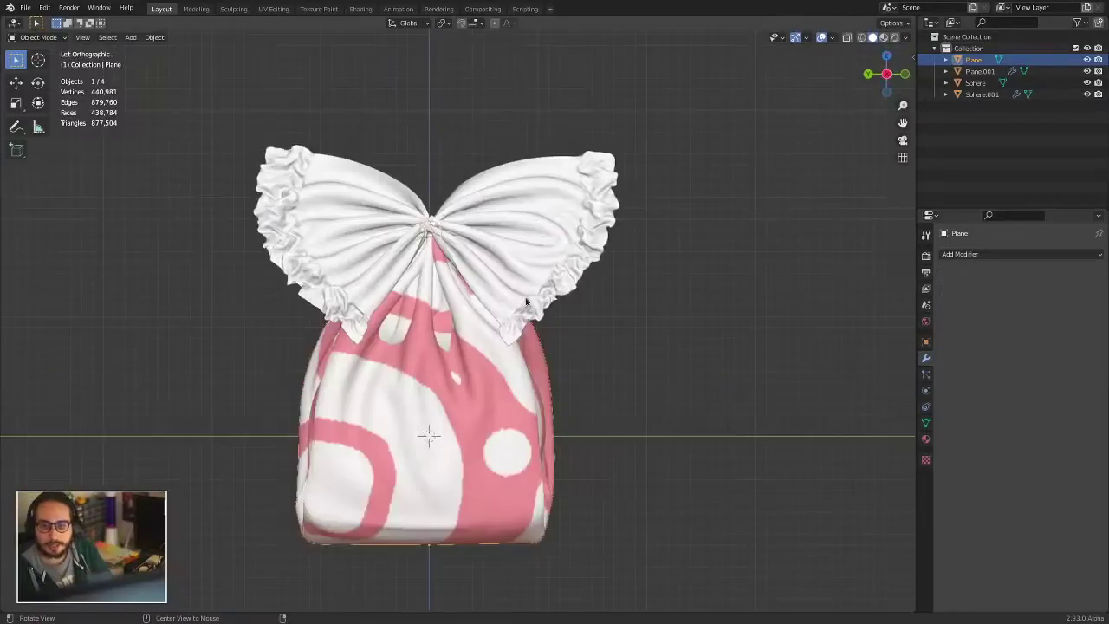
scroll(558, 190, up, 3)
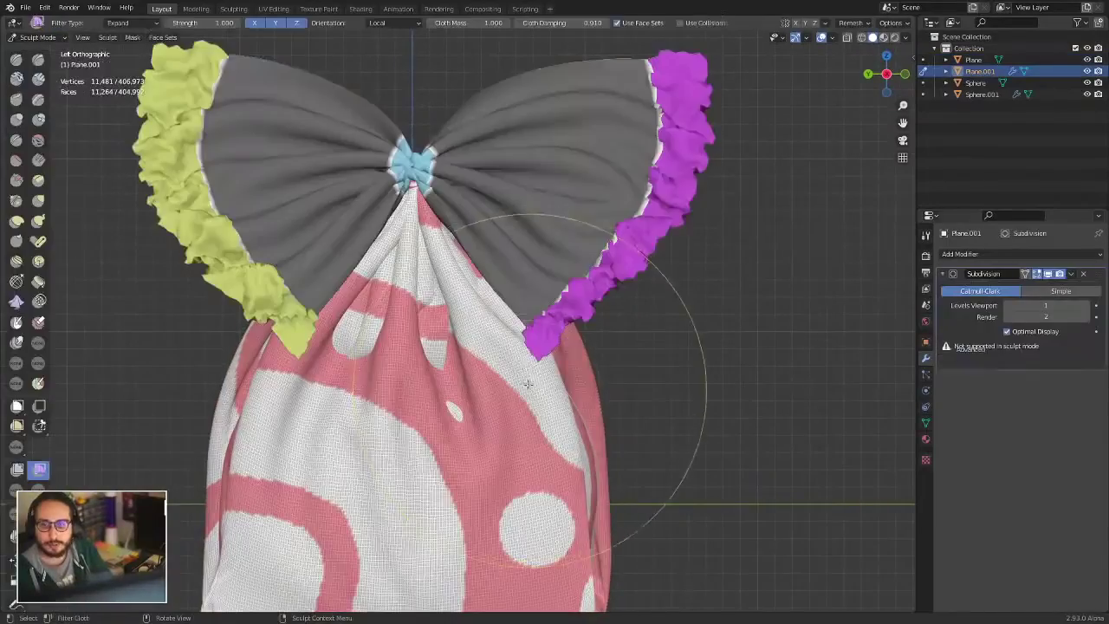
scroll(538, 219, up, 2)
scroll(538, 219, down, 2)
key(a)
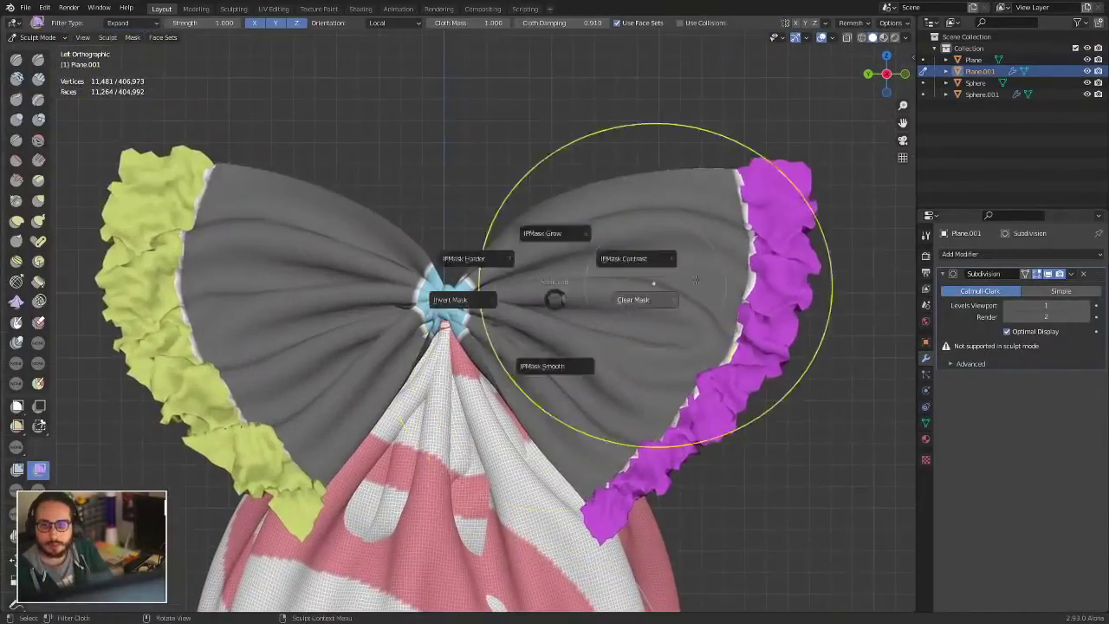
click(628, 300)
shift+middle_drag(661, 153, 694, 162)
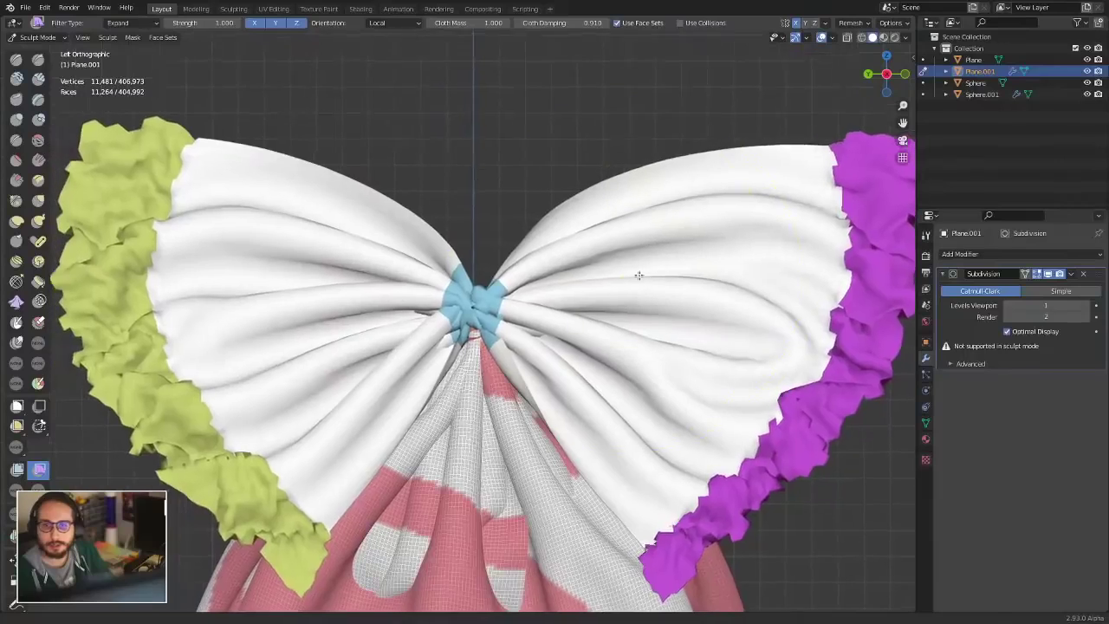
Step: Change the bow's sculpt symmetry from X to Y and try a mirrored mask Expand on both loops
click(797, 23)
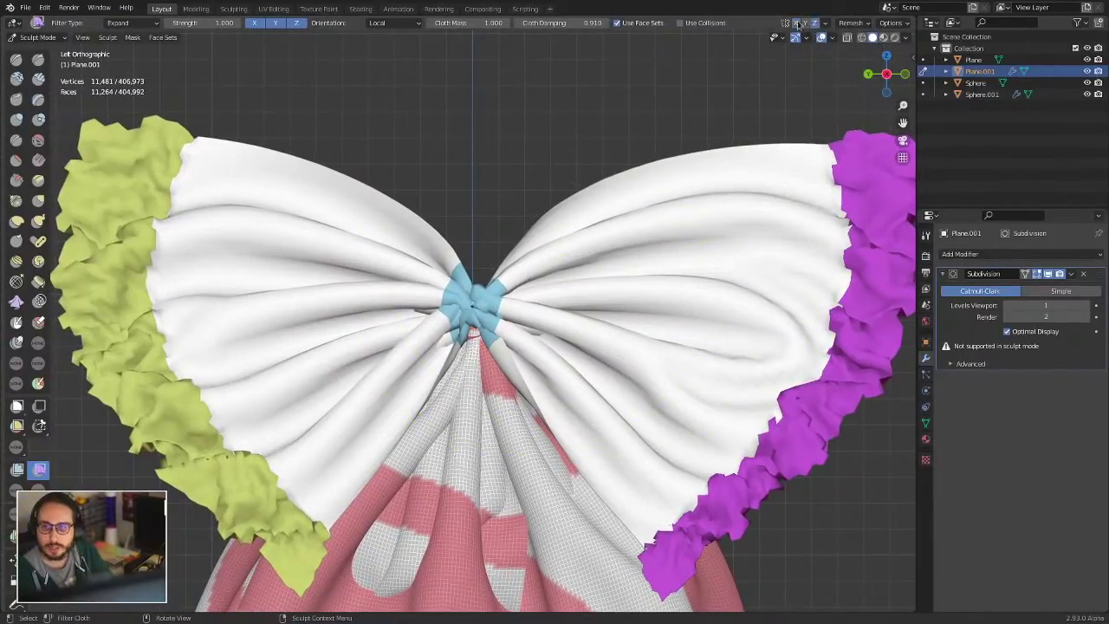
click(805, 23)
key(shift+a)
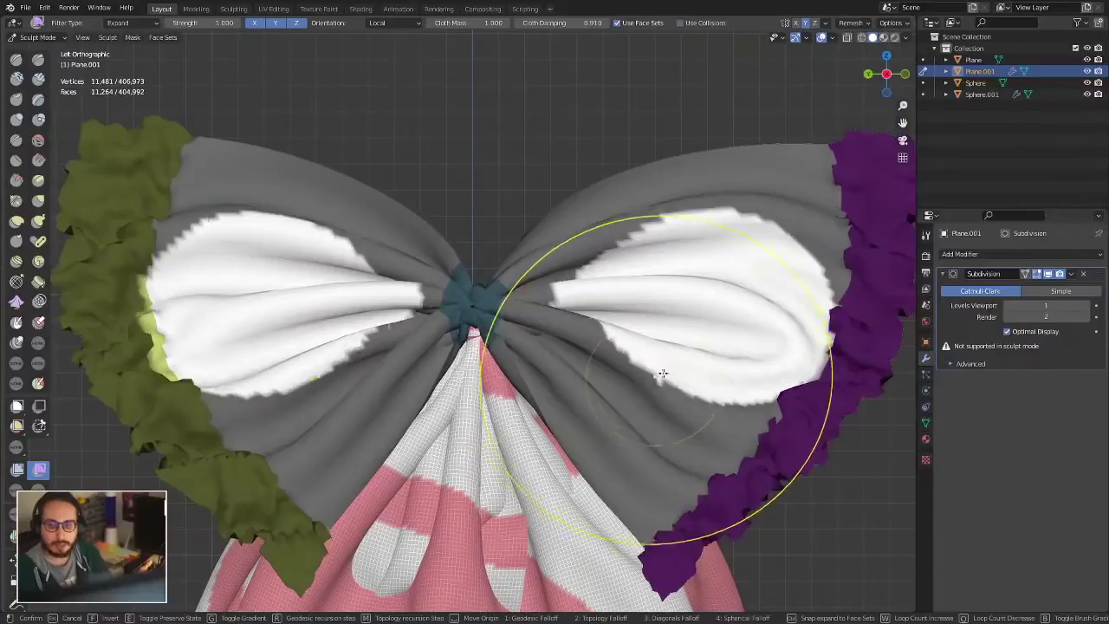
key(Escape)
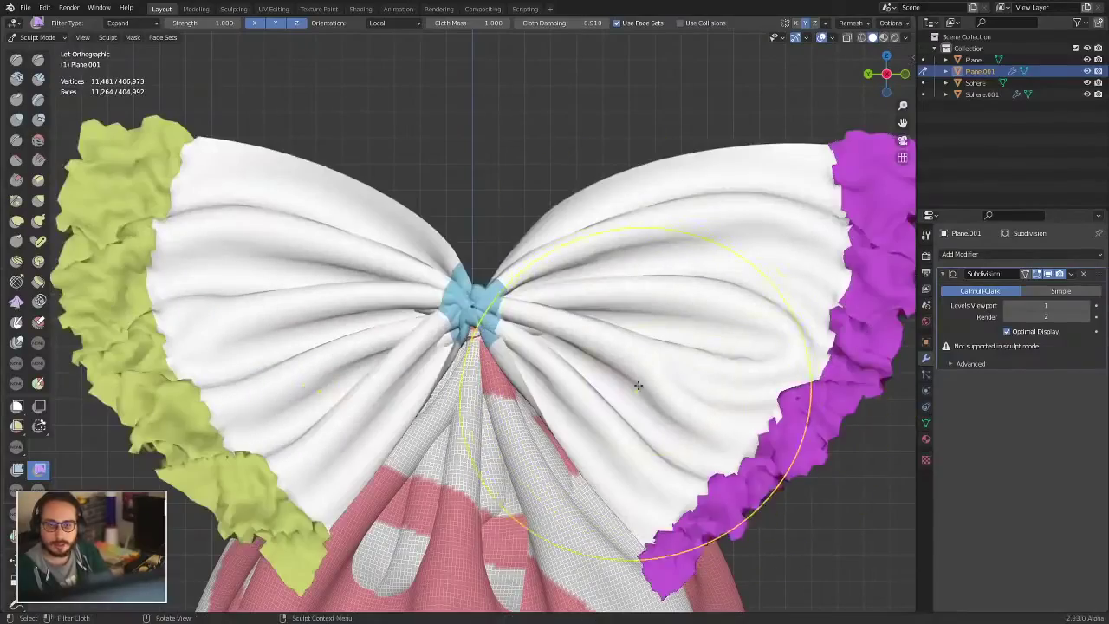
mouse_move(518, 359)
middle_down()
mouse_move(598, 312)
mouse_move(547, 328)
middle_up()
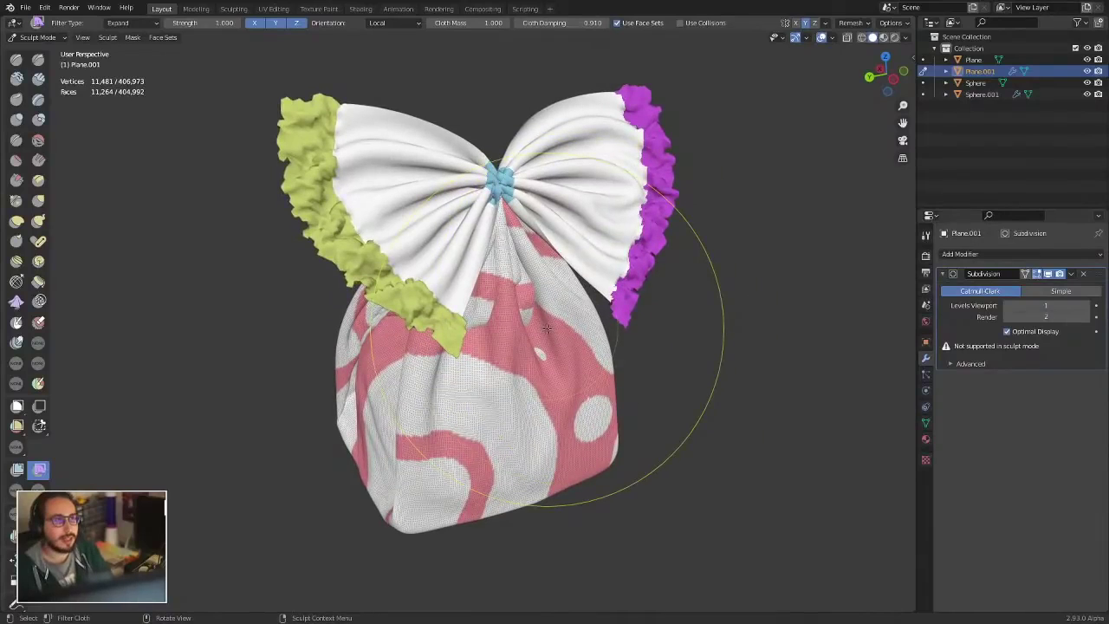